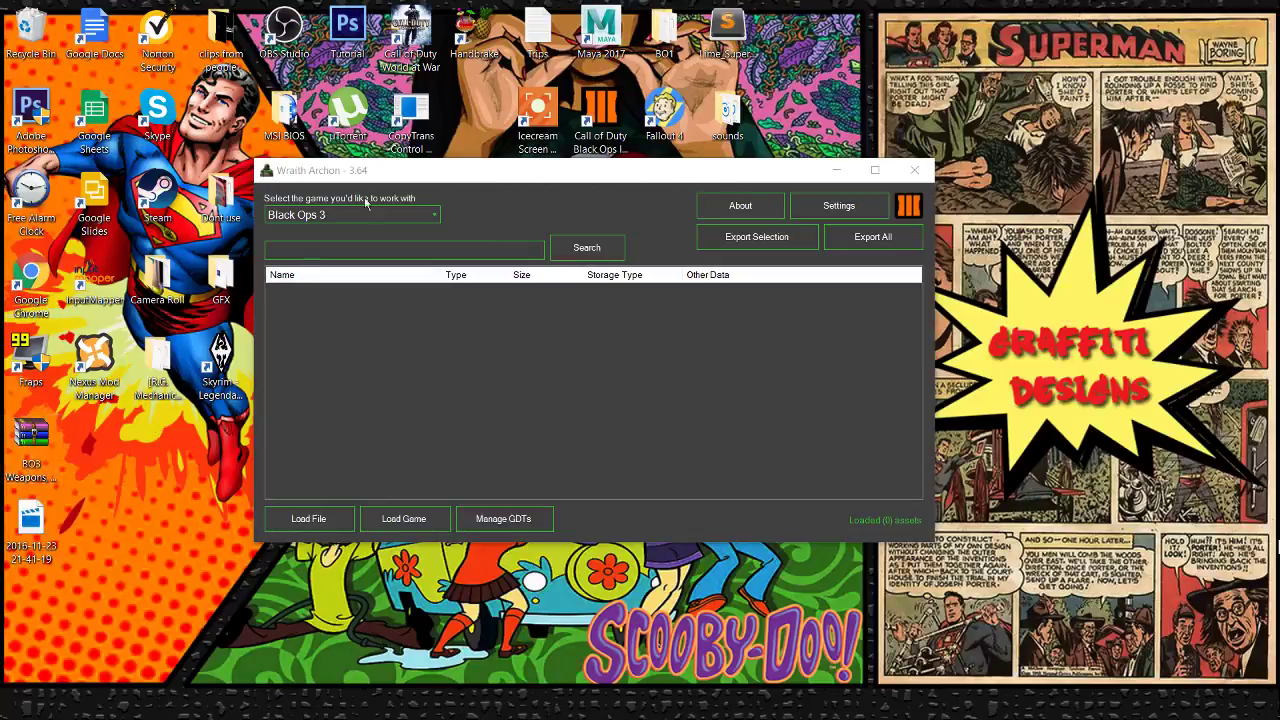
left_click_drag(523, 170, 467, 174)
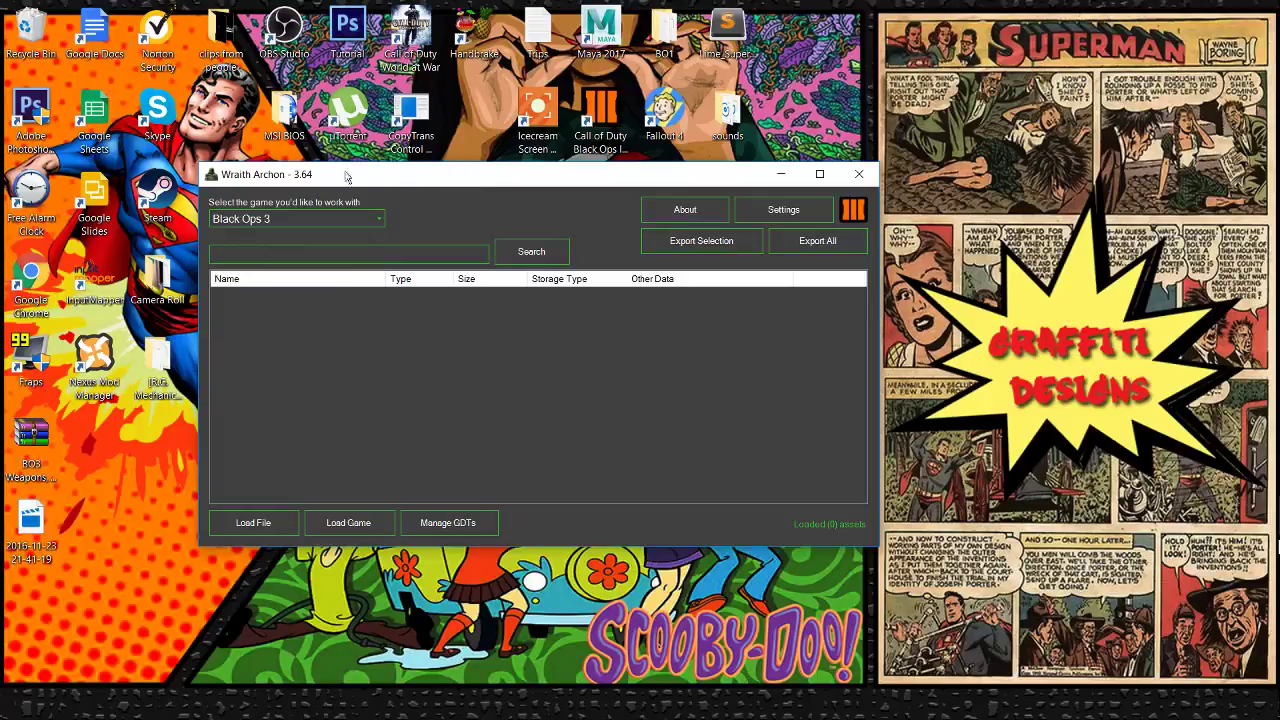
left_click_drag(371, 182, 379, 178)
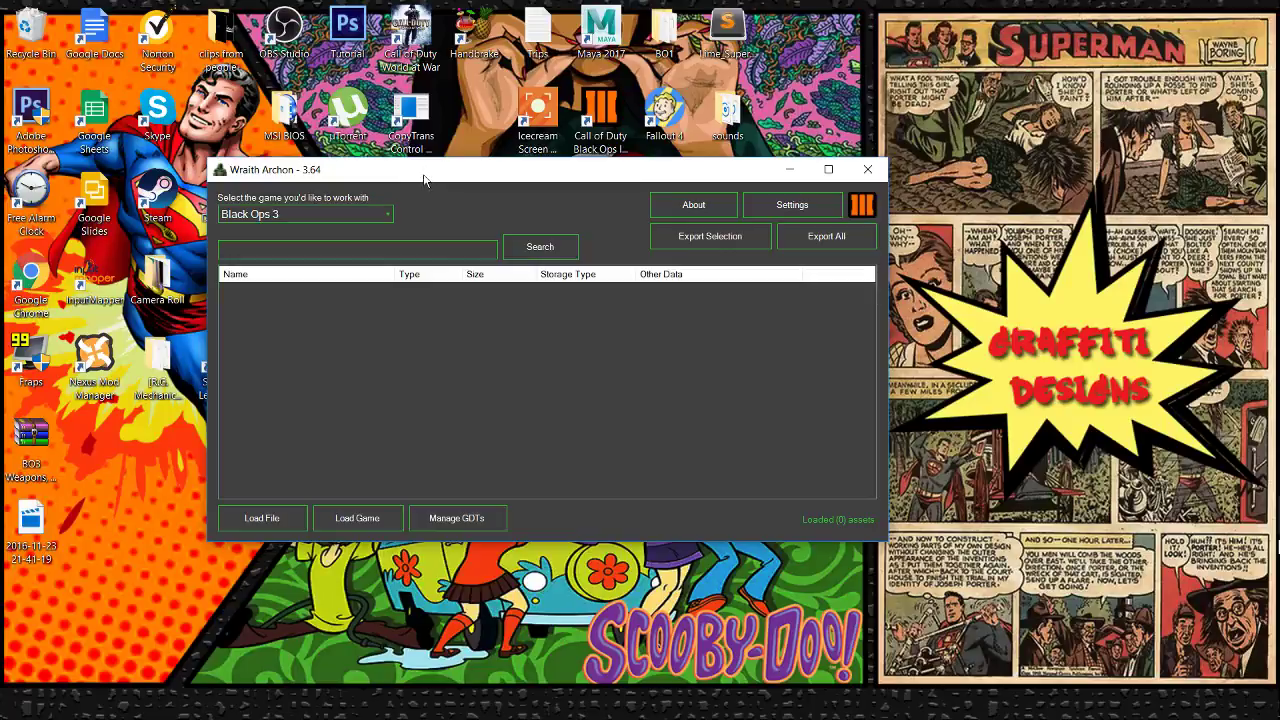
left_click_drag(424, 180, 423, 178)
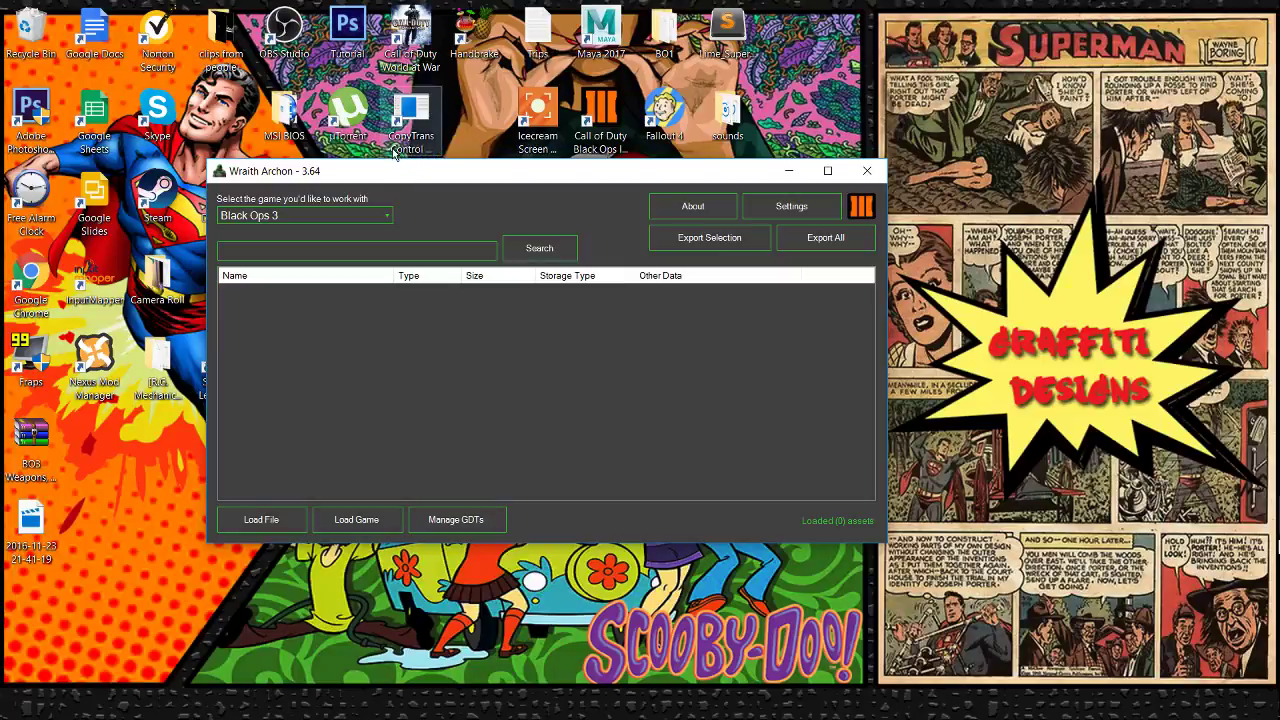
left_click_drag(380, 175, 399, 180)
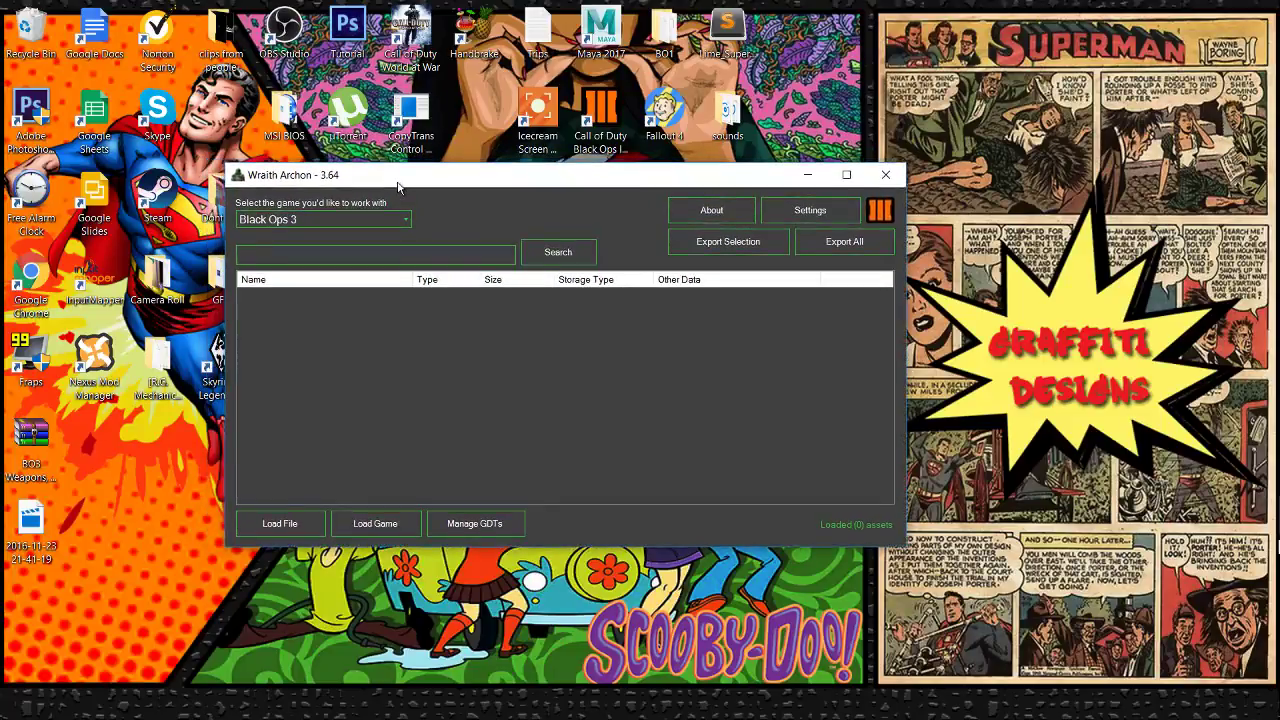
Minimize Wraith Archon and open the Tutorial Pack folder inside the BO3 Weapons, Perks, Shield, And Other Sound Fix archive on the desktop.
left_click(808, 176)
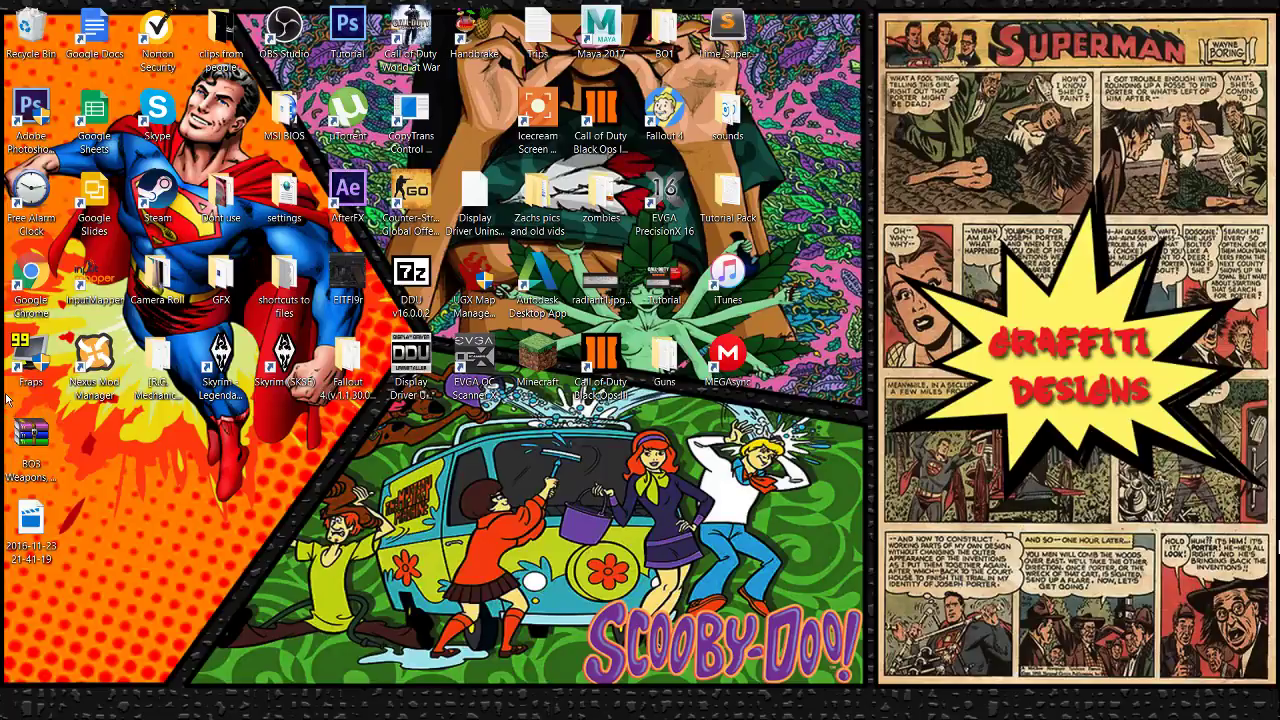
double_click(30, 440)
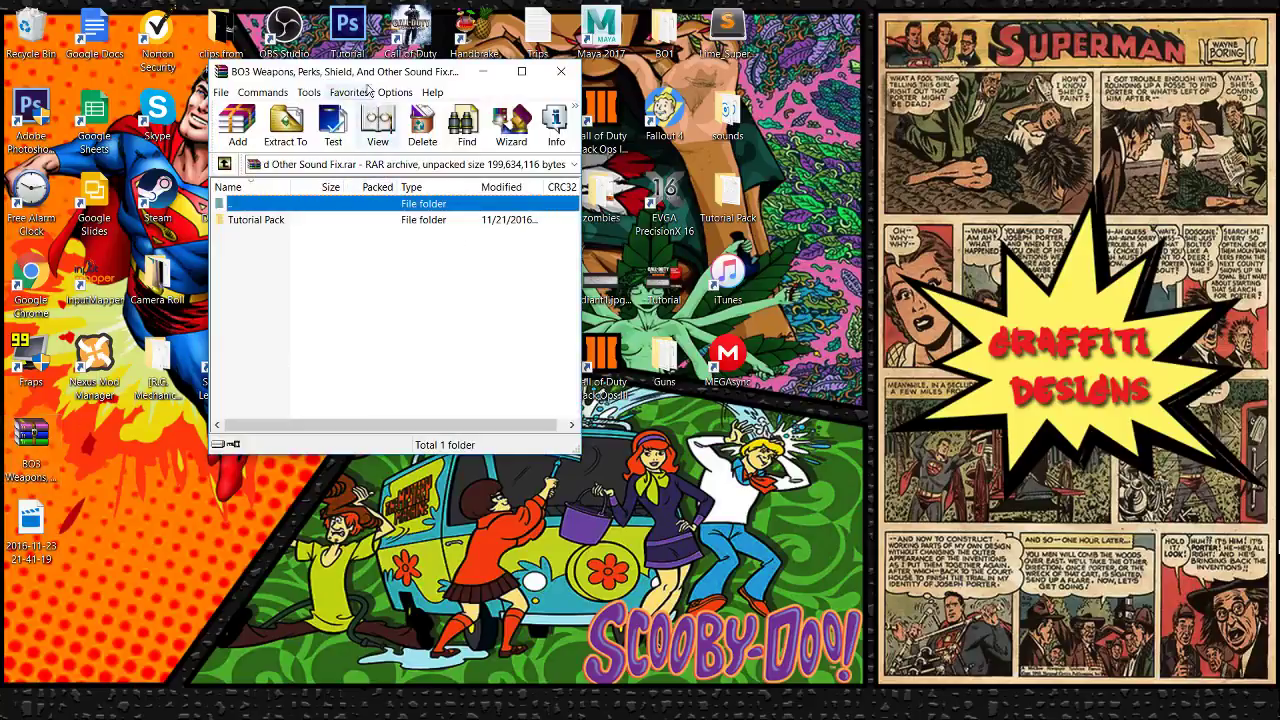
left_click(480, 270)
left_click_drag(392, 81, 437, 120)
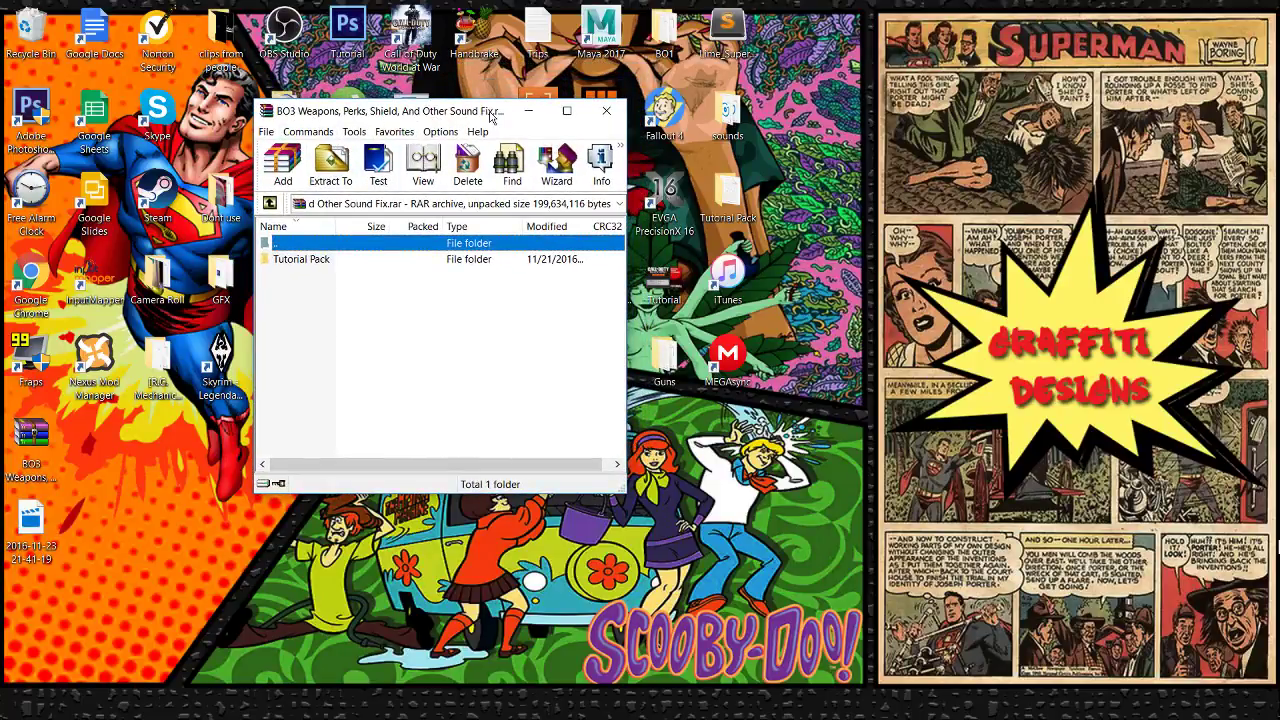
double_click(328, 263)
left_click(306, 279)
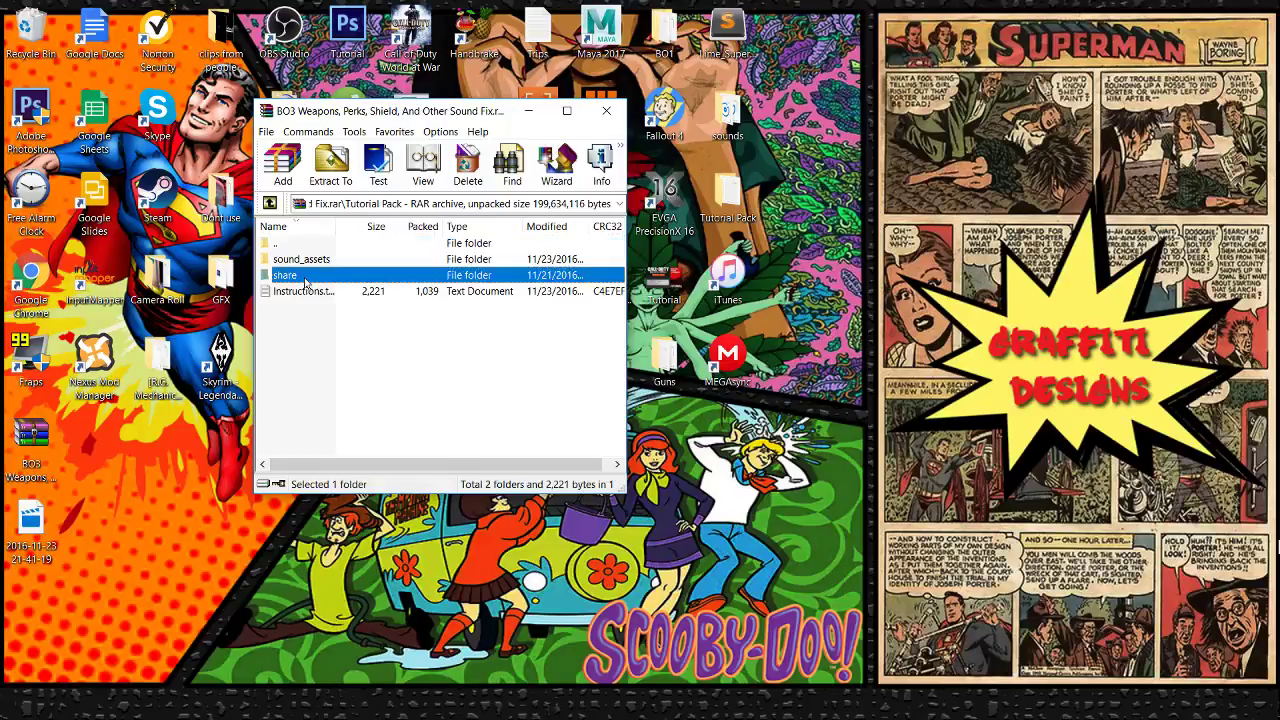
left_click(320, 259, "ctrl")
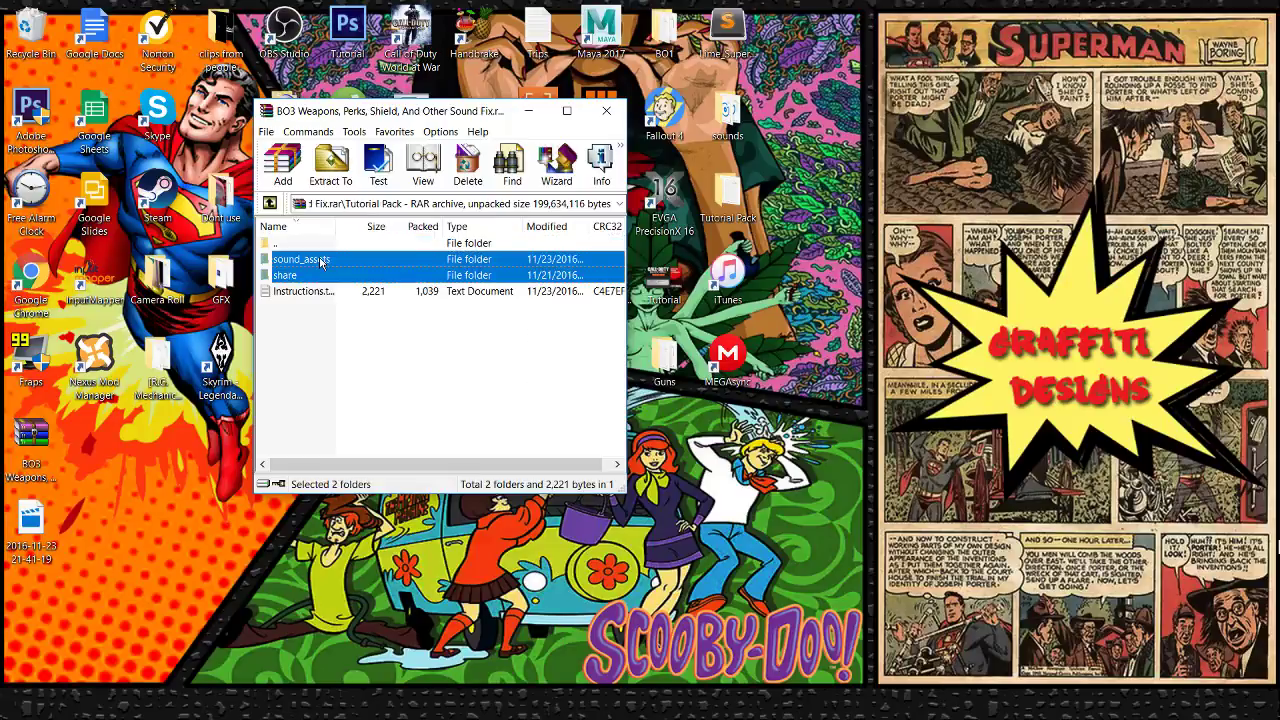
left_click(294, 304)
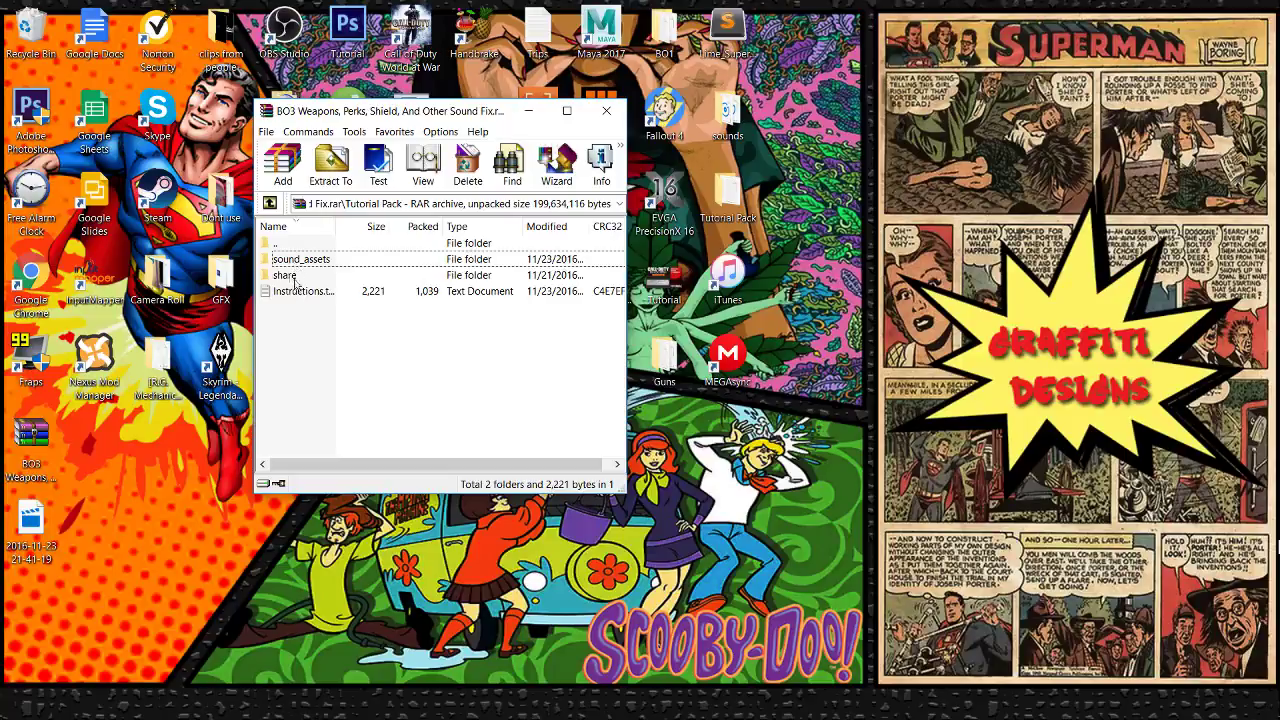
left_click_drag(429, 111, 302, 92)
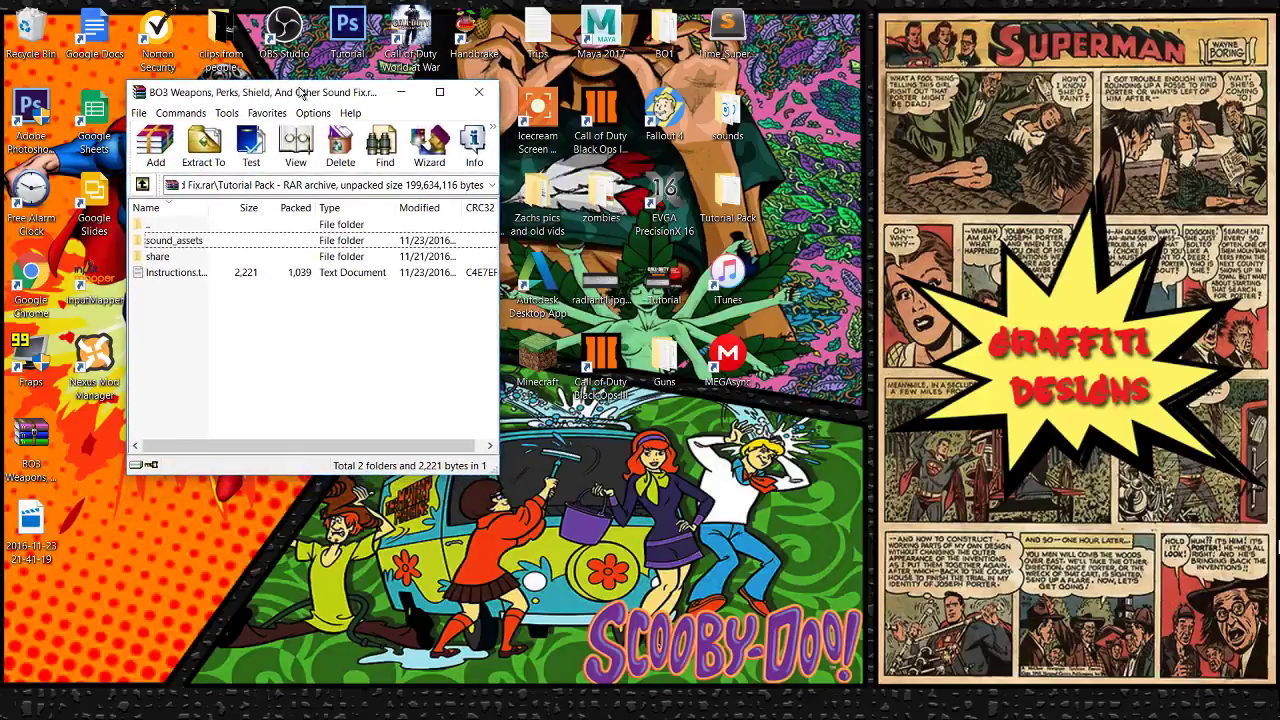
Read the archive's Instructions file, covering the credits, the folder installation and the graffitis_aliases entry, and minimize it.
left_click(168, 276)
double_click(168, 276)
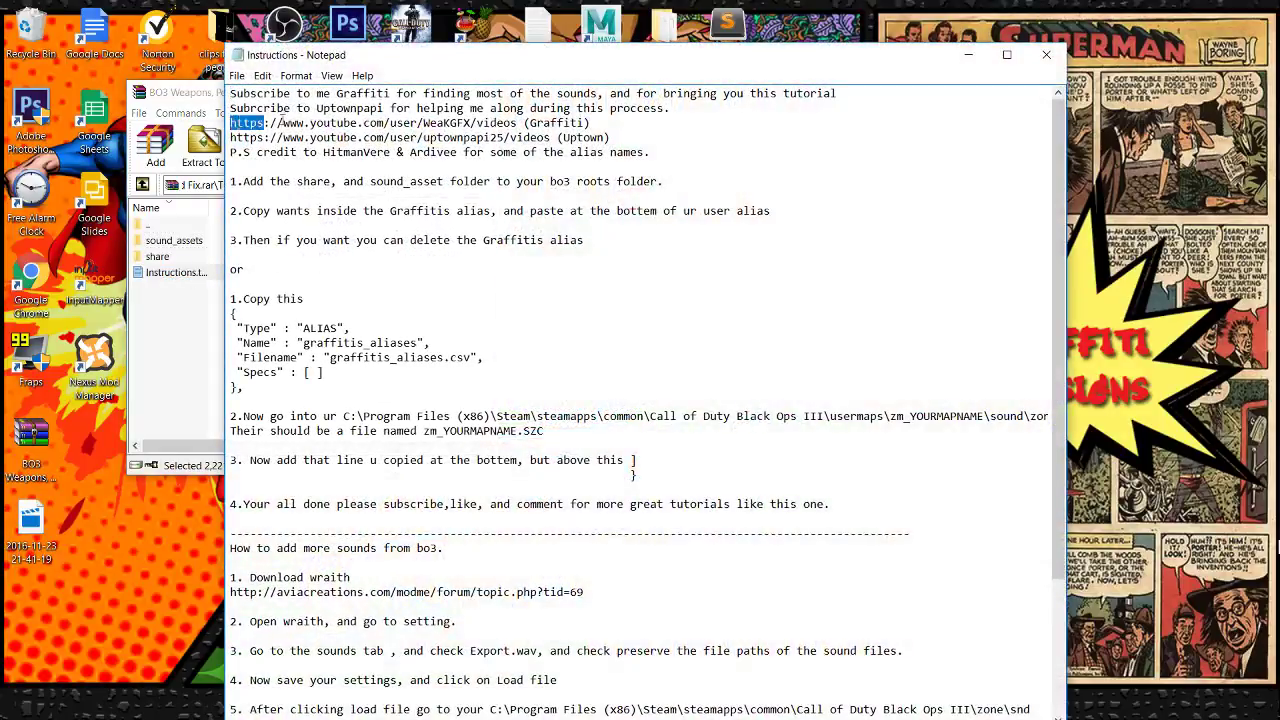
left_click_drag(441, 133, 530, 137)
left_click(550, 137)
left_click_drag(325, 153, 460, 153)
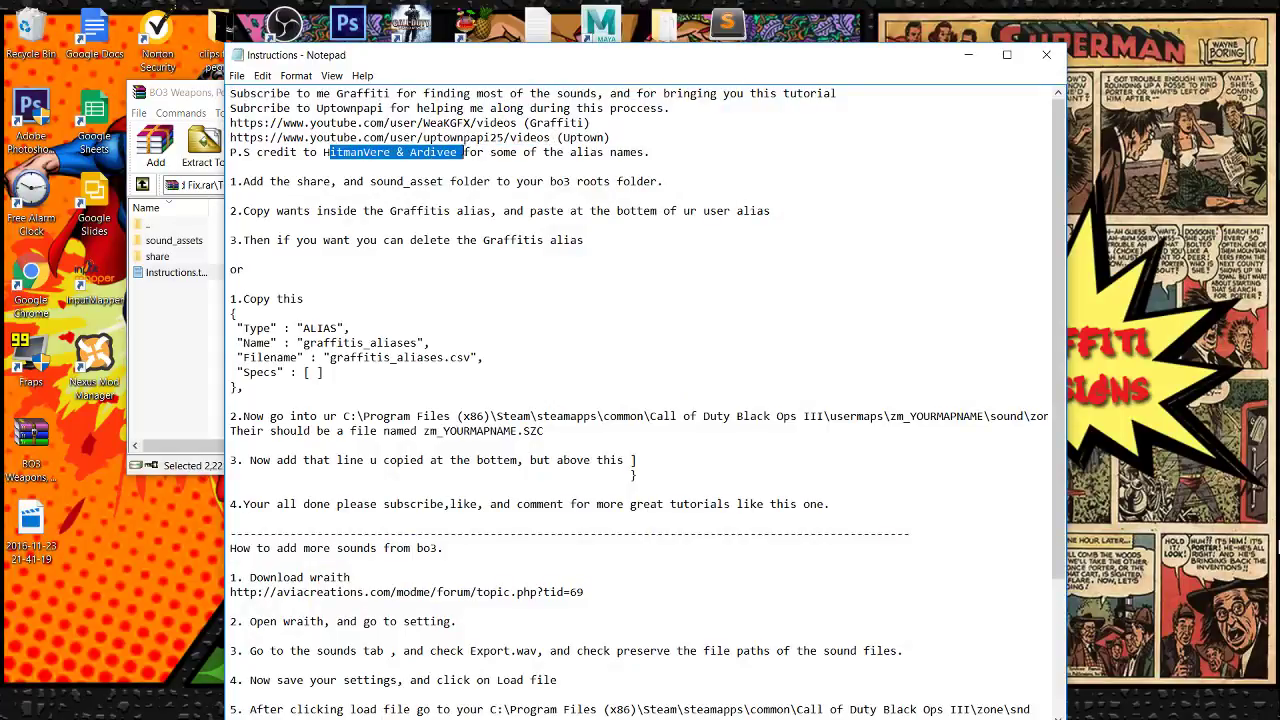
left_click(464, 150)
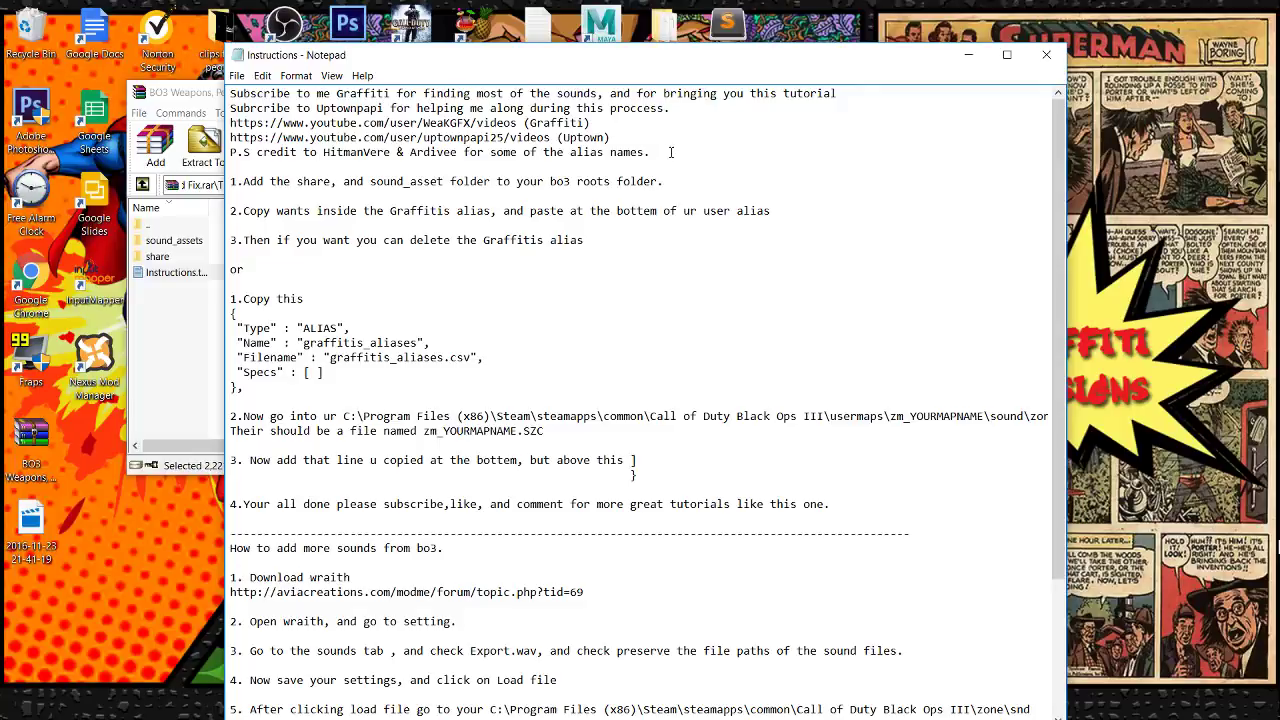
scroll(694, 190, "down", 1)
scroll(704, 187, "up", 1)
scroll(620, 228, "down", 1)
scroll(603, 265, "up", 1)
left_click_drag(303, 343, 416, 343)
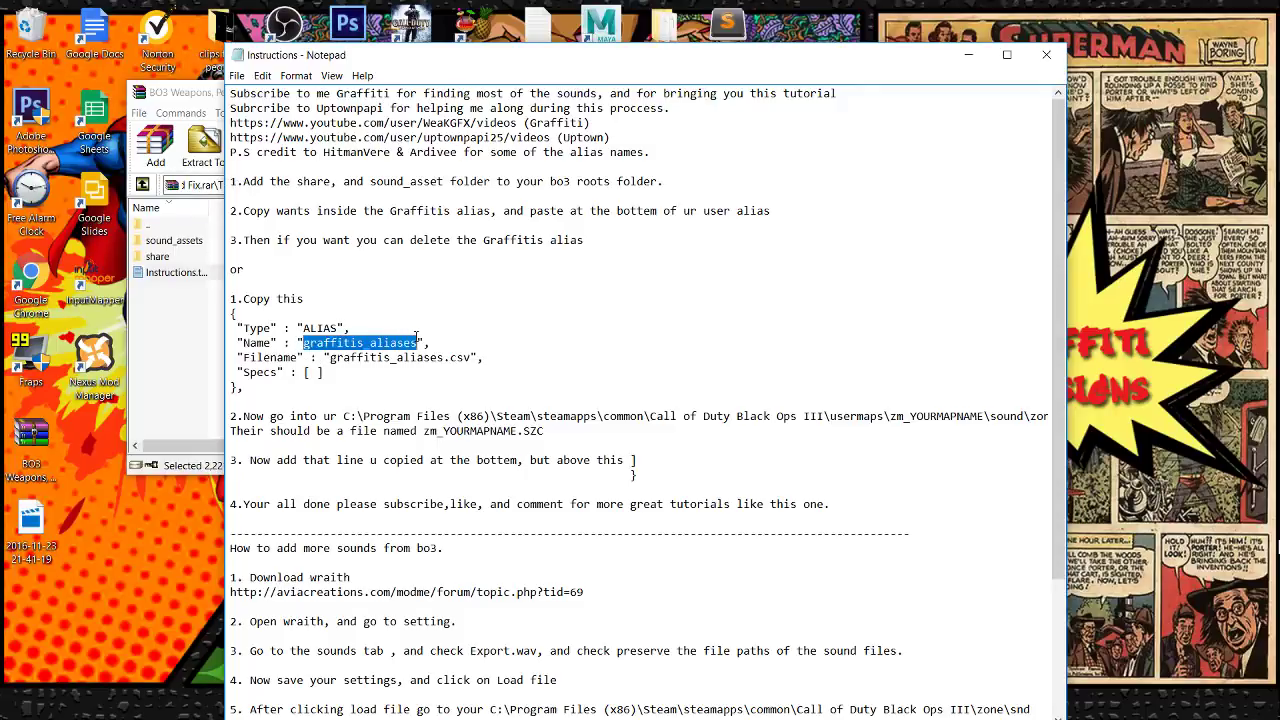
left_click(416, 343)
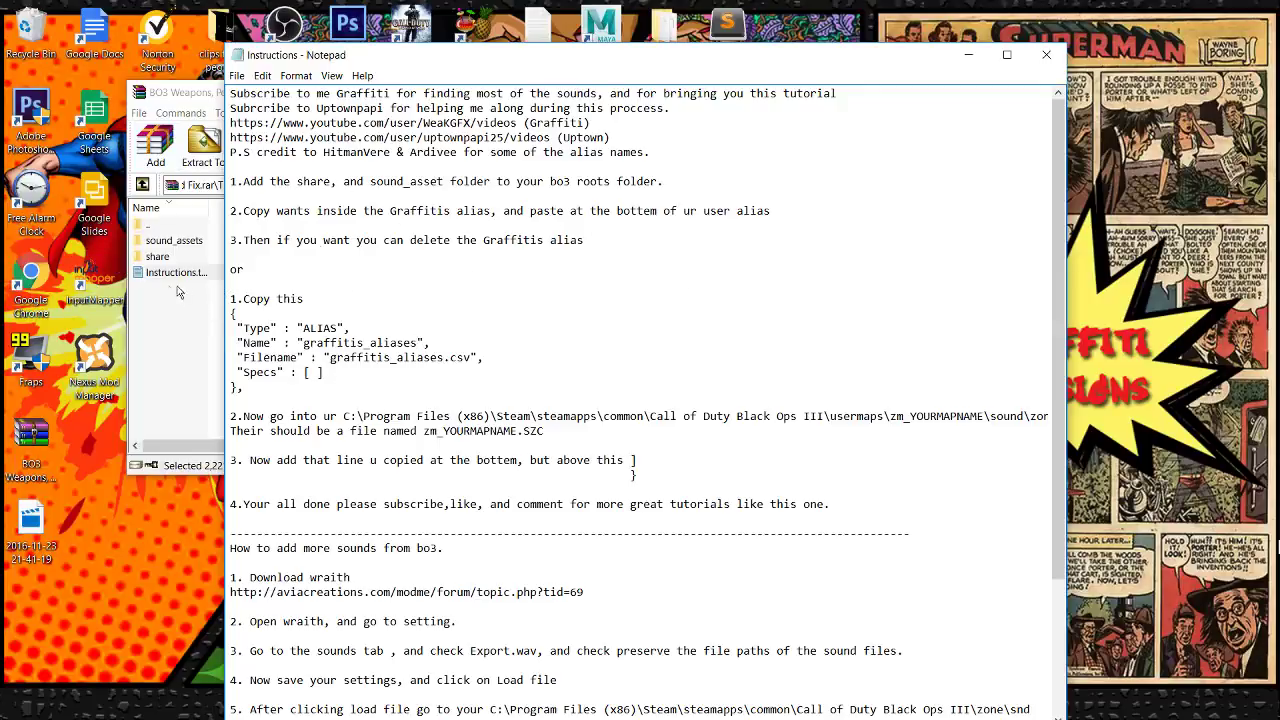
left_click(968, 55)
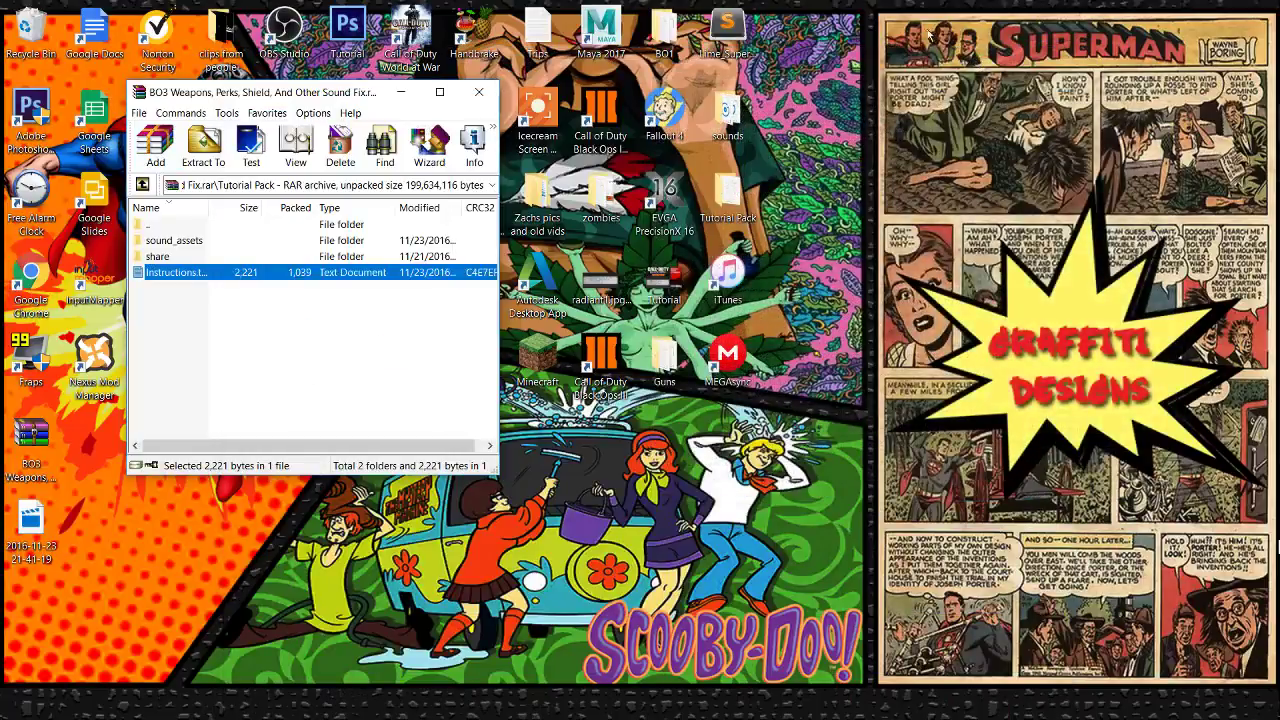
Select the sound_assets and share folders in the archive.
left_click(168, 242)
left_click(160, 257, "ctrl")
left_click_drag(373, 100, 287, 97)
Show the zone folder of zm_cryogenicspa from the Black Ops III Mod Tools Launcher and go up to the Call of Duty Black Ops III folder.
mouse_move(1278, 400)
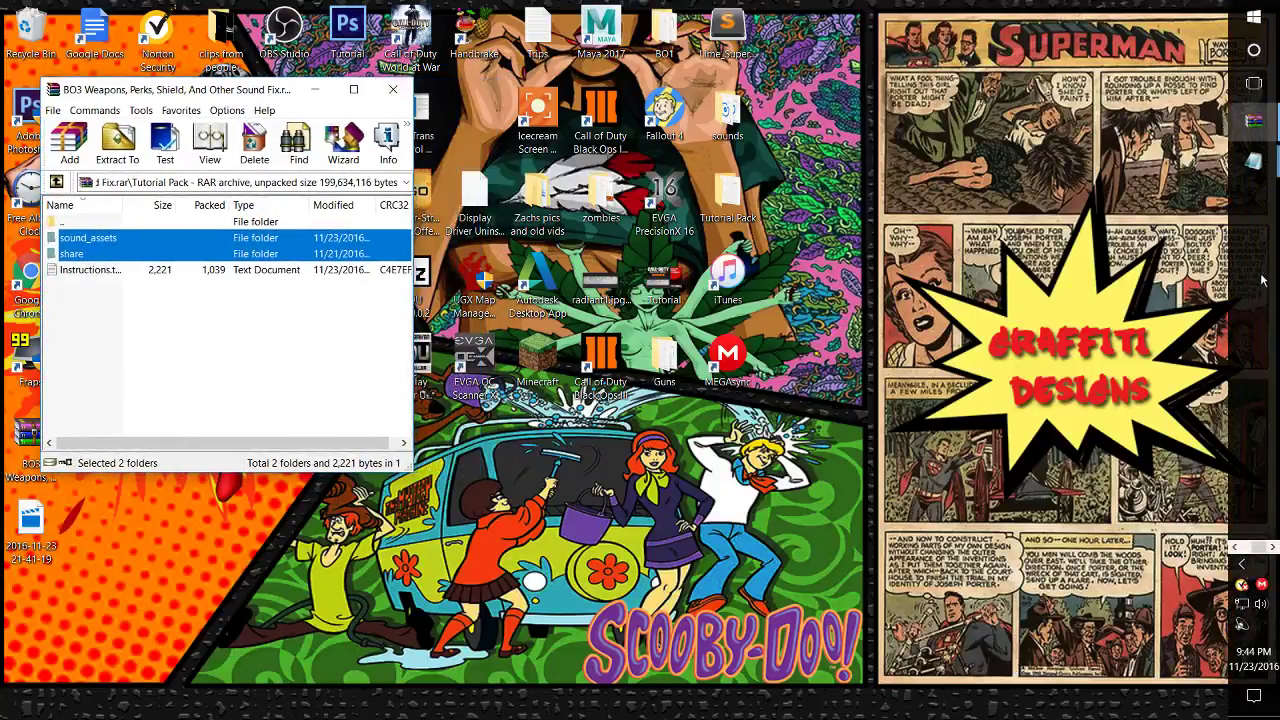
left_click(1238, 550)
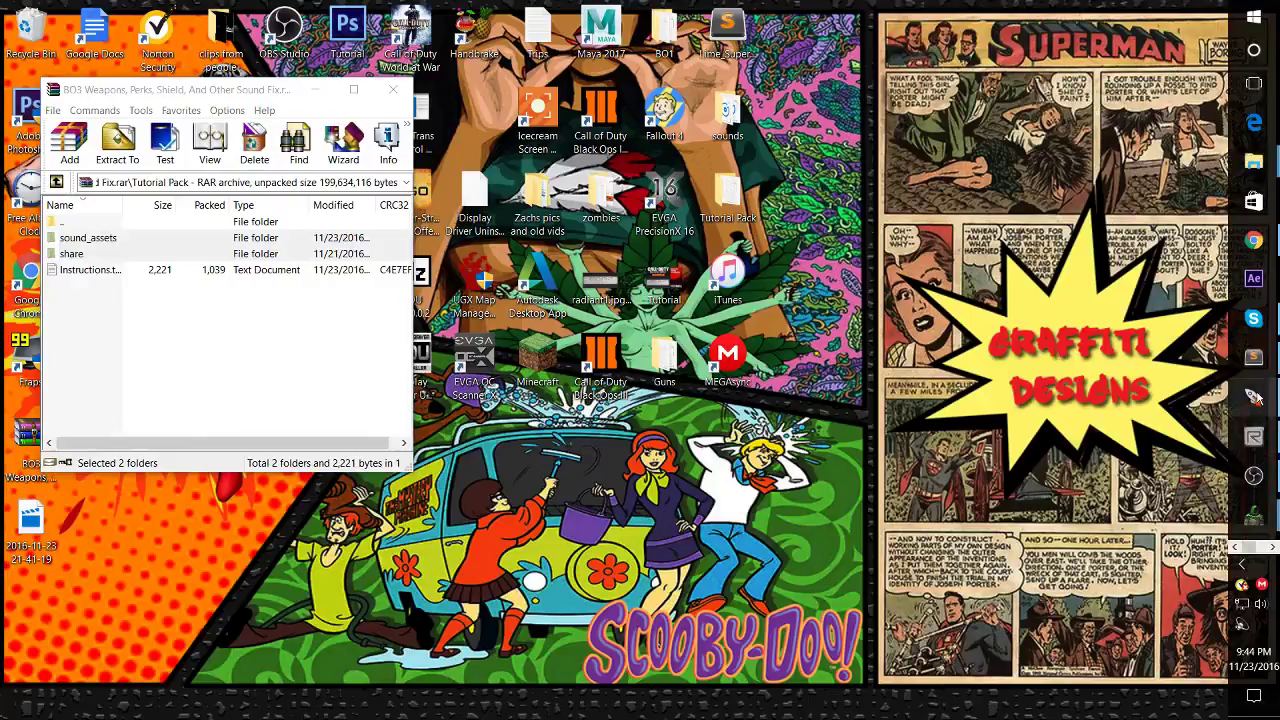
left_click(1254, 398)
left_click_drag(933, 108, 927, 88)
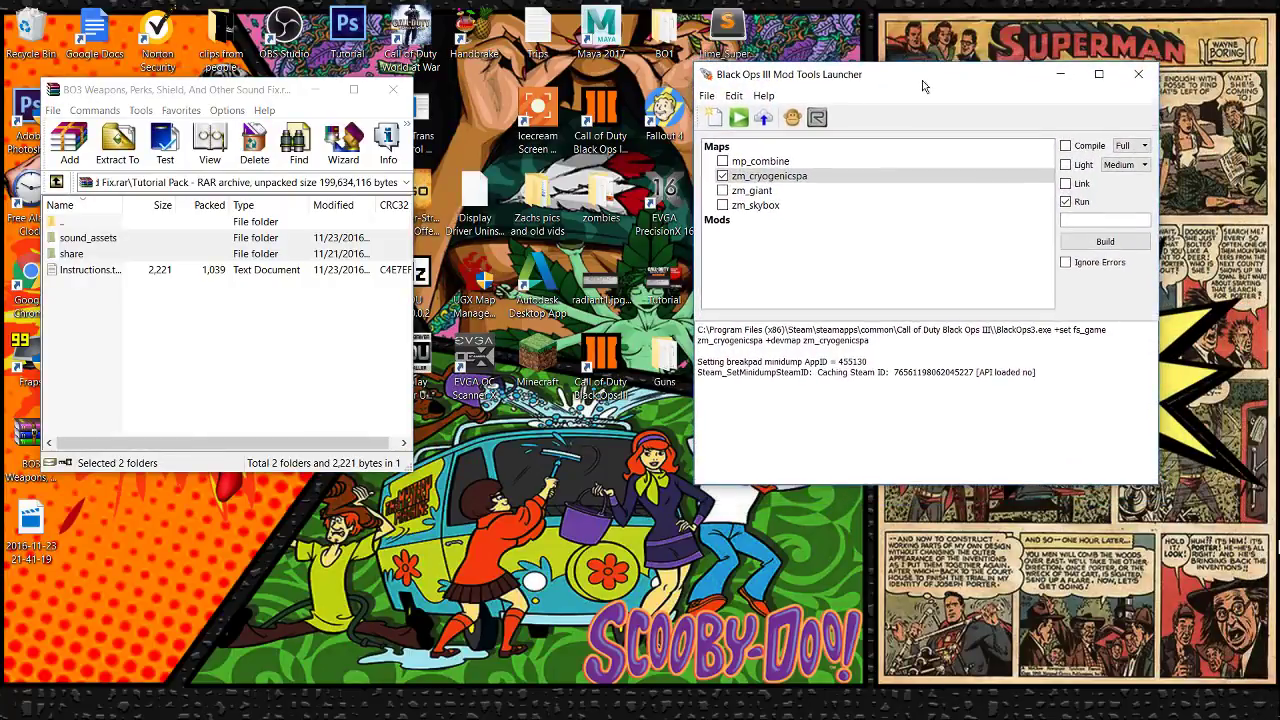
right_click(766, 180)
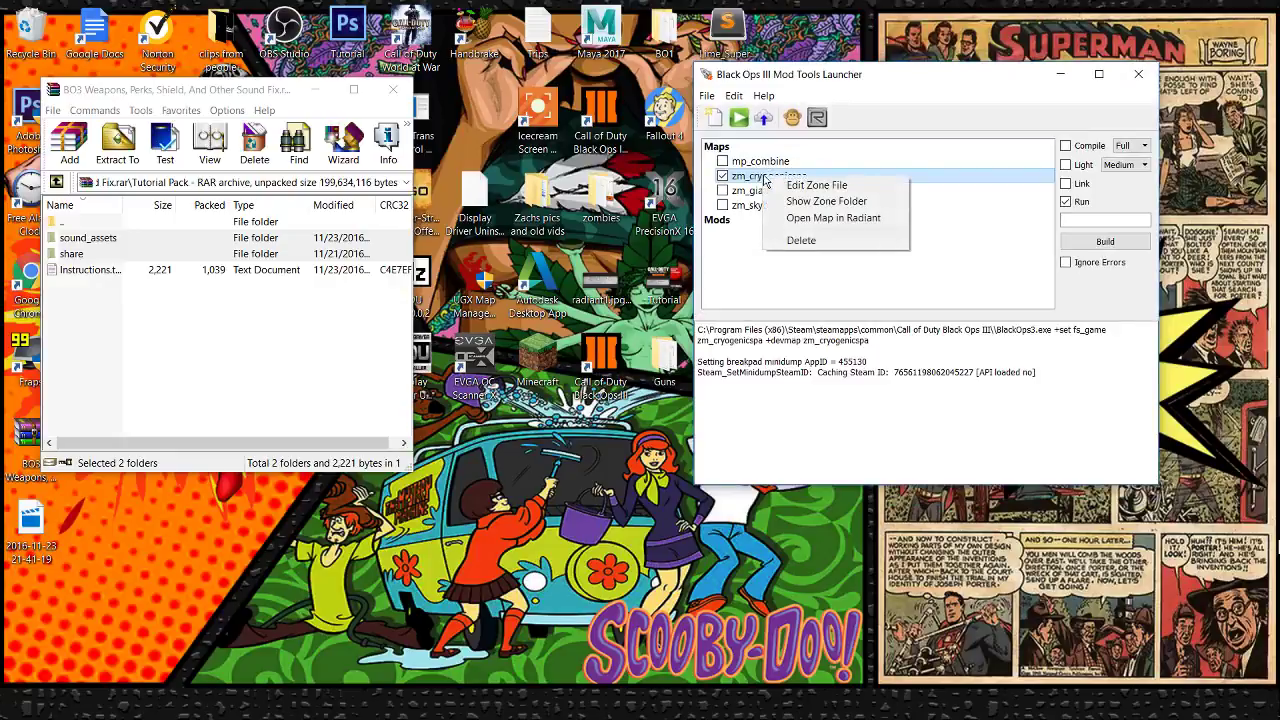
left_click(828, 205)
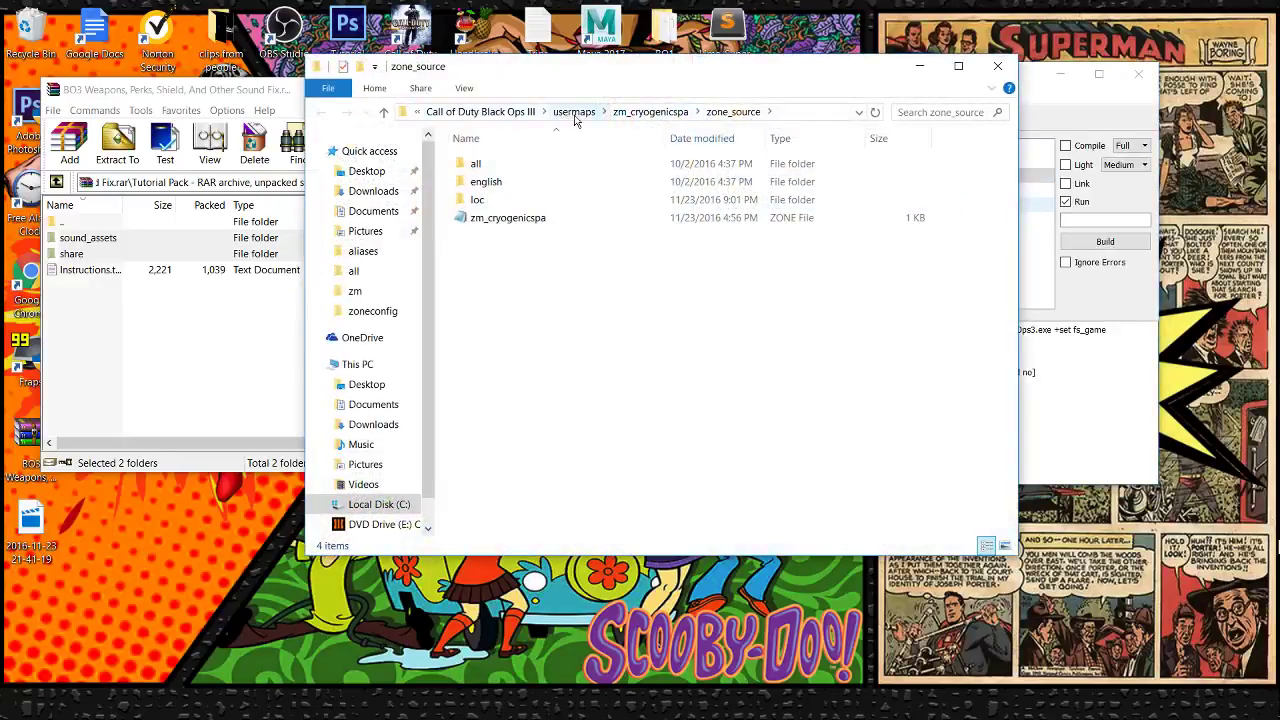
left_click(497, 114)
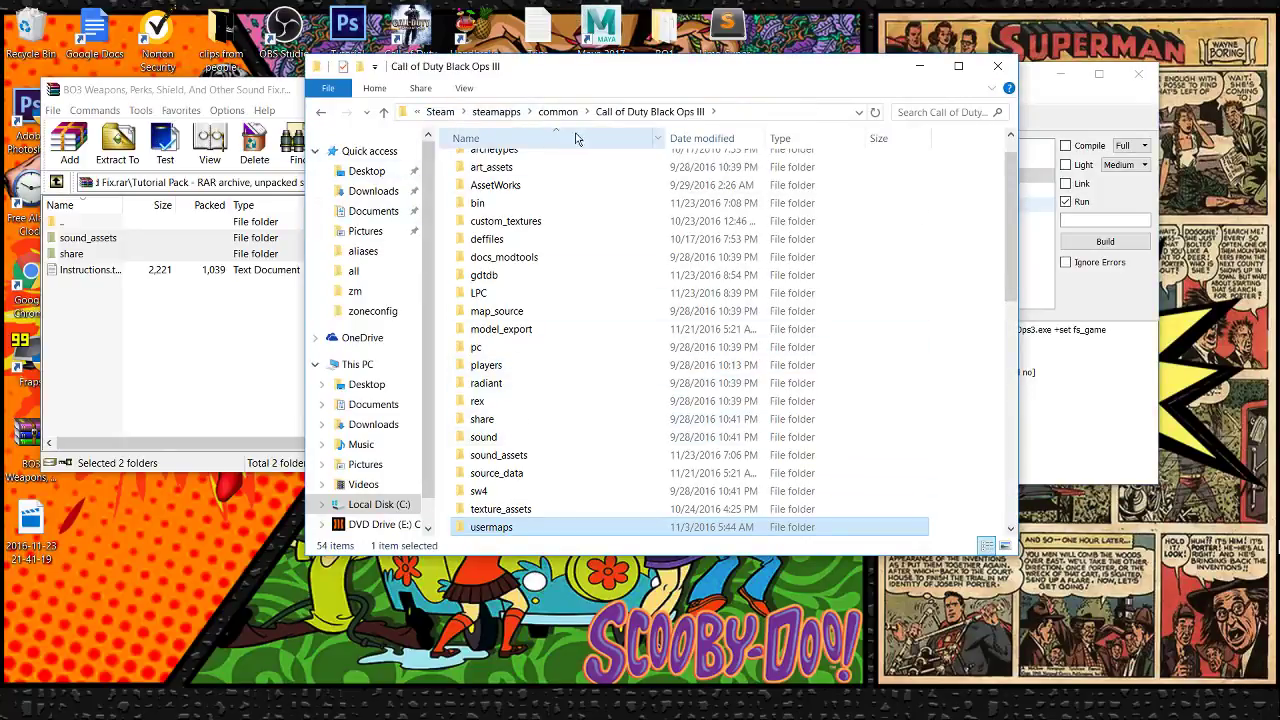
Try to copy the sound_assets and share folders from the archive into the Call of Duty Black Ops III folder.
left_click(235, 97)
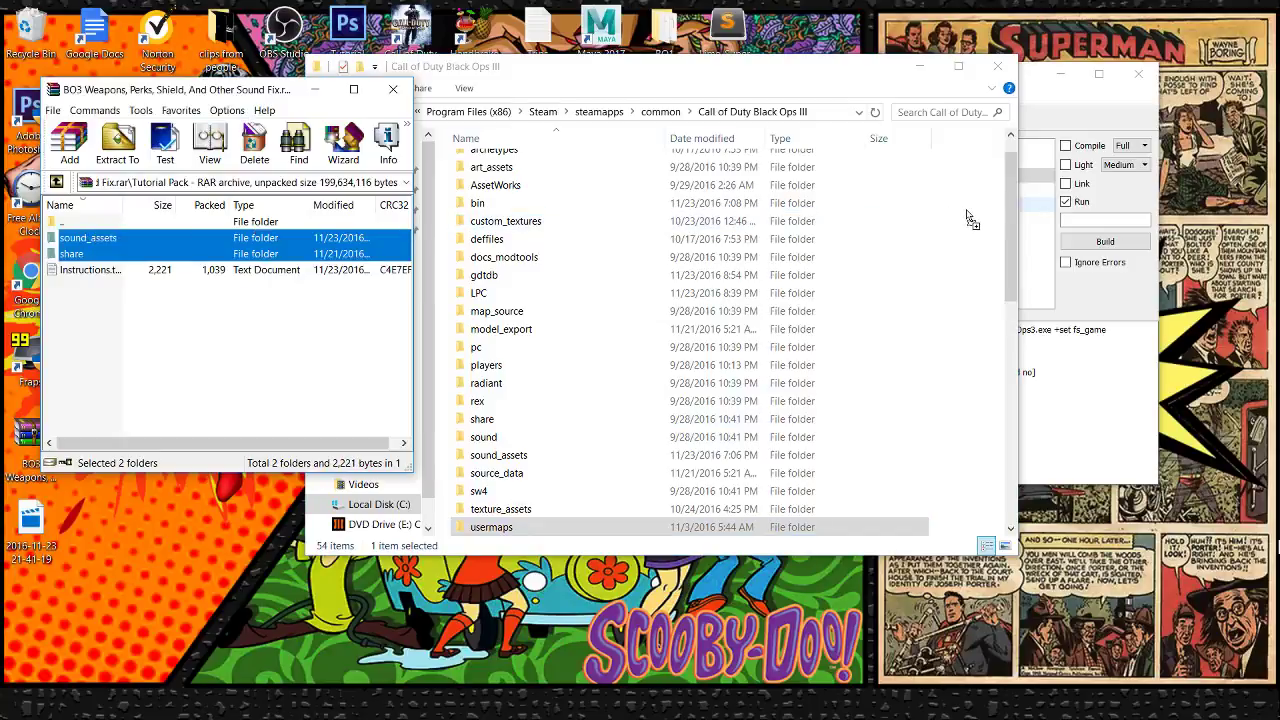
left_click_drag(970, 220, 967, 215)
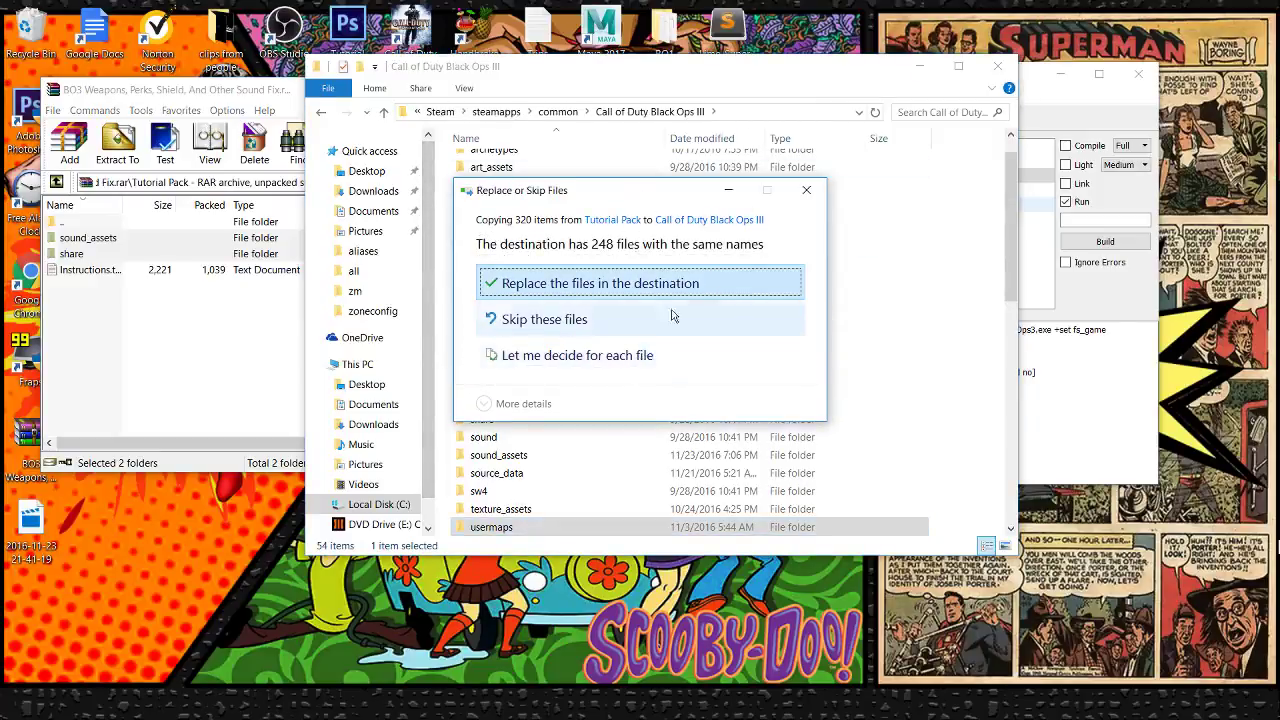
left_click(810, 190)
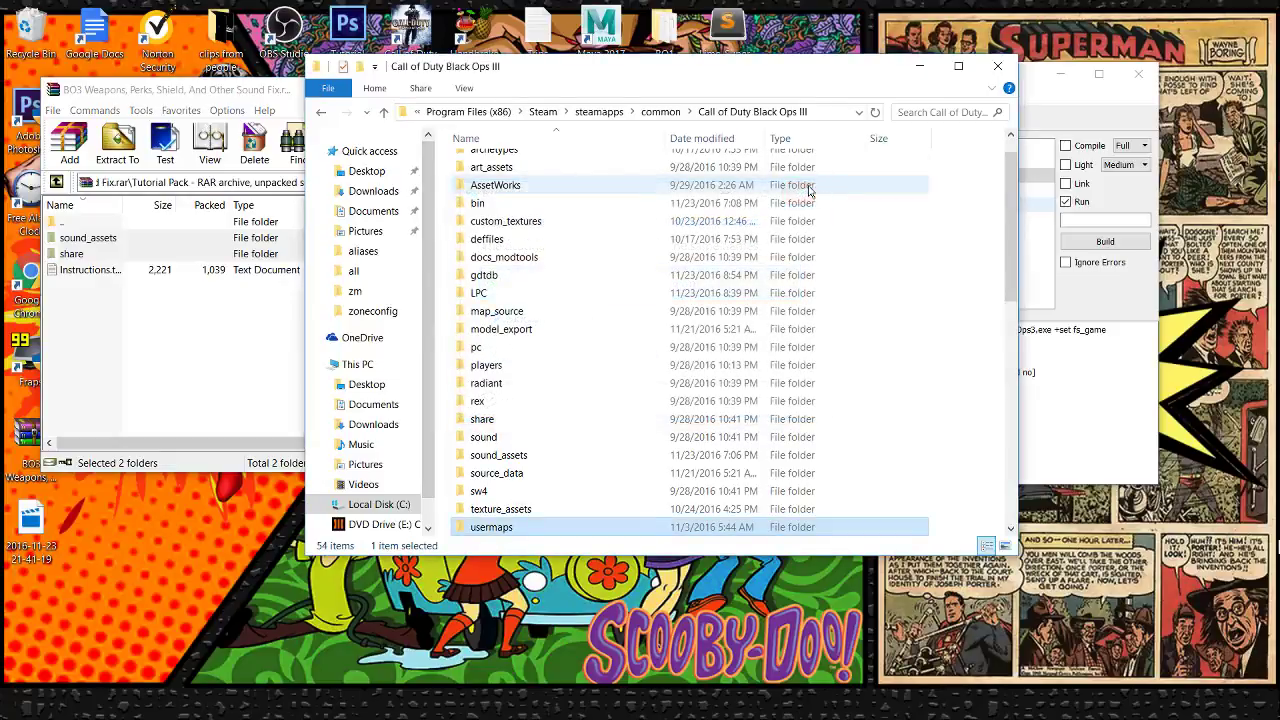
Close the archive and examine the game's sound_assets folder, including its _NSZ subfolder.
left_click(167, 333)
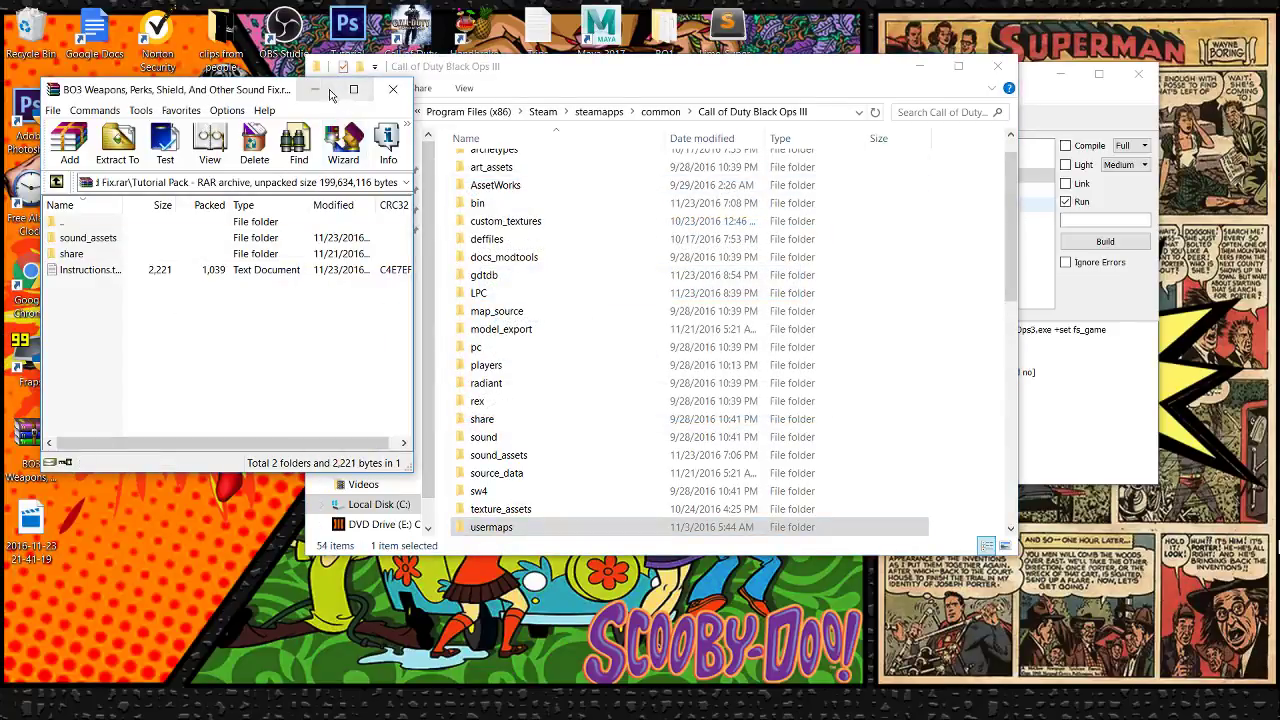
left_click(394, 87)
scroll(643, 268, "down", 1)
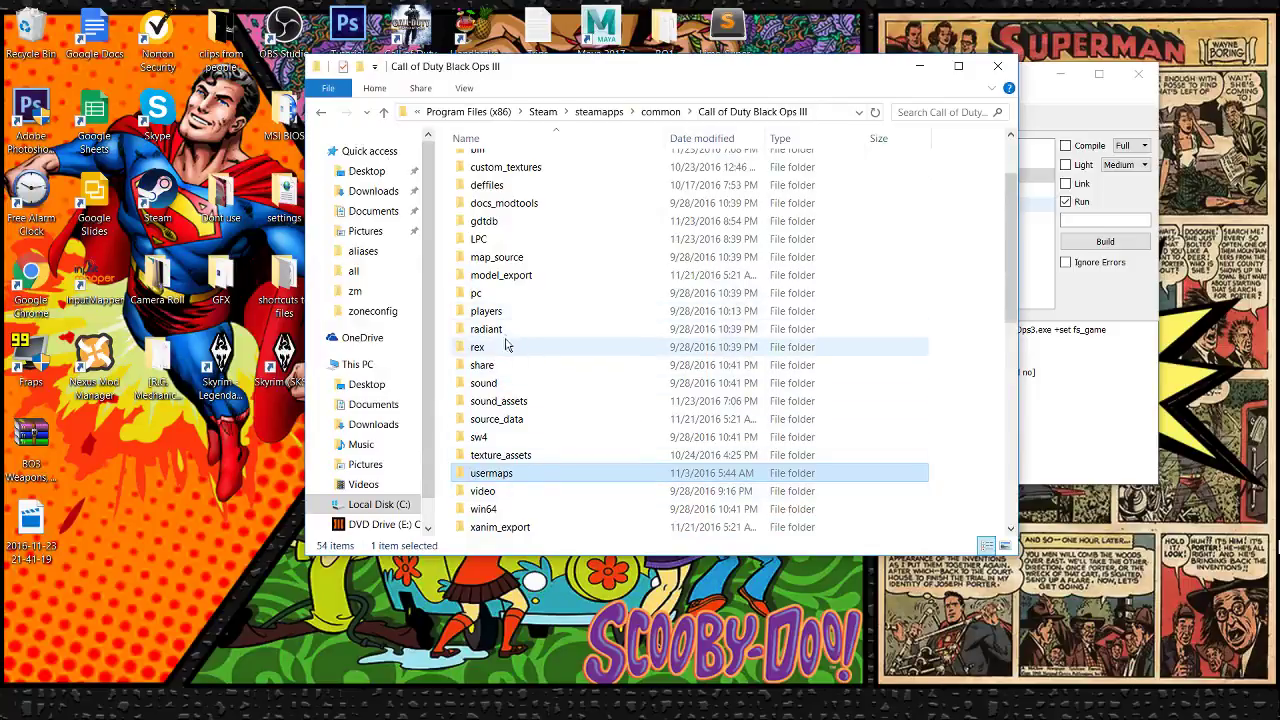
double_click(499, 401)
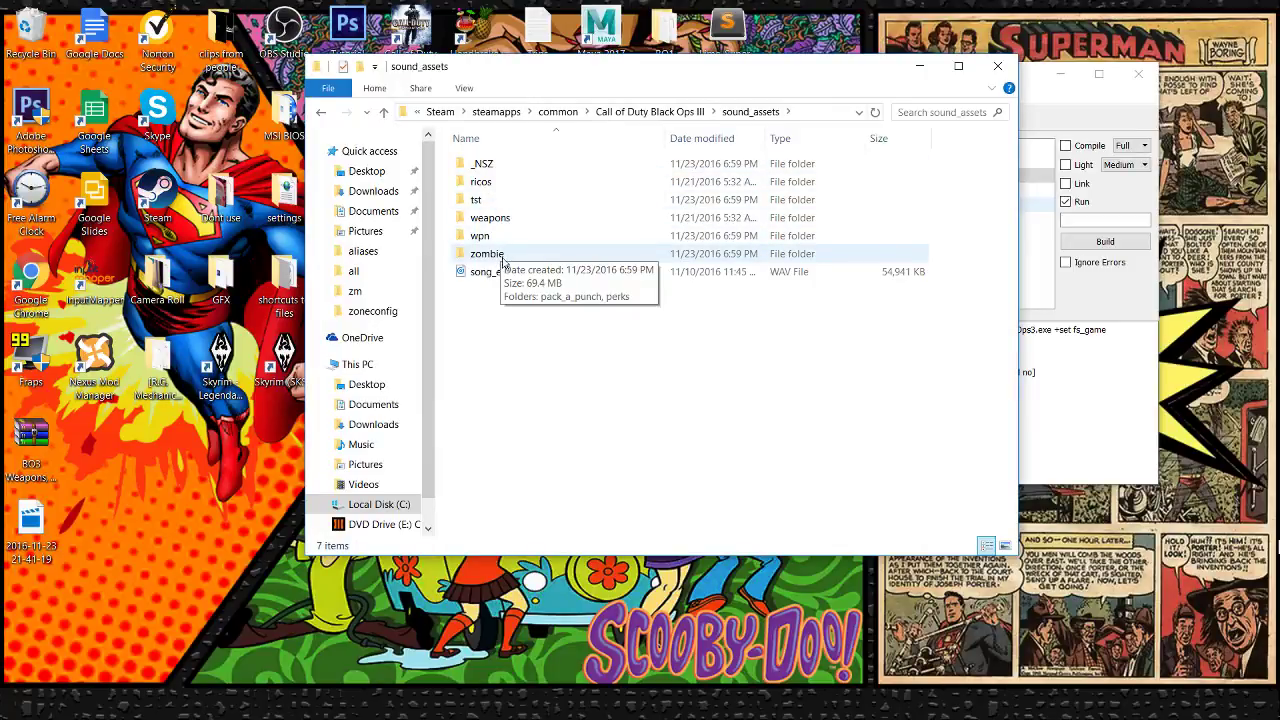
left_click(505, 201)
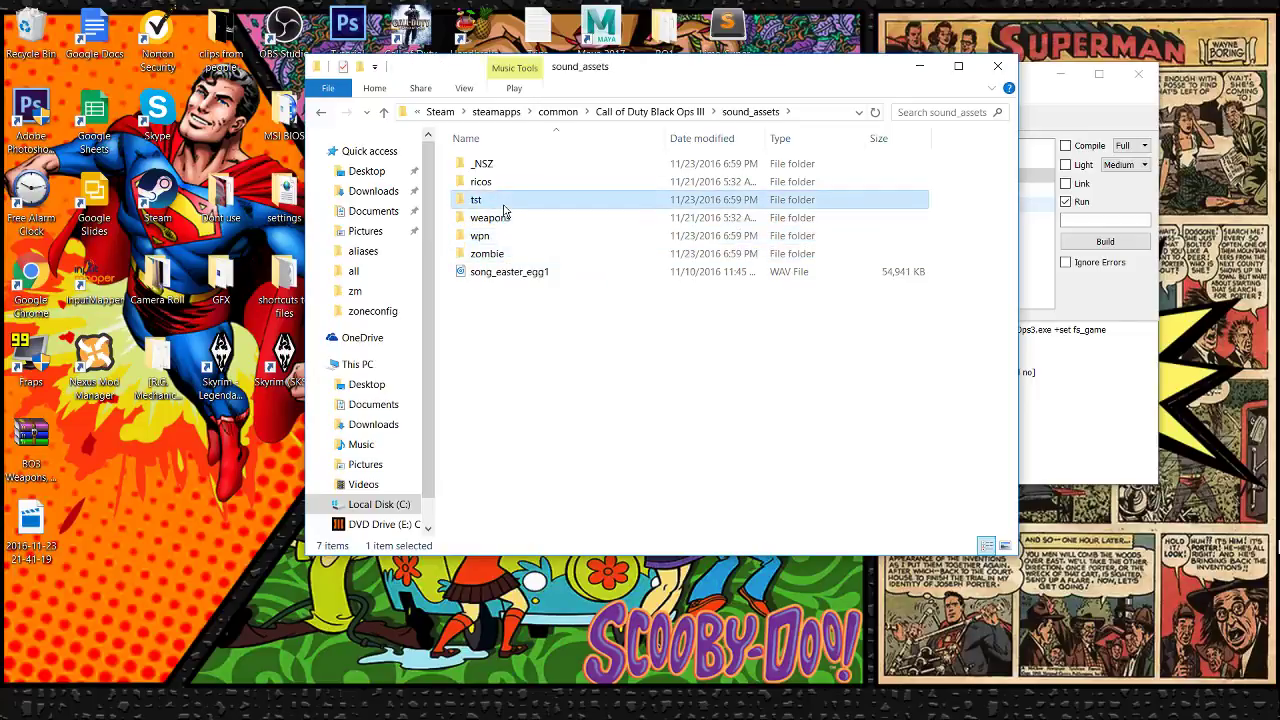
left_click(503, 166)
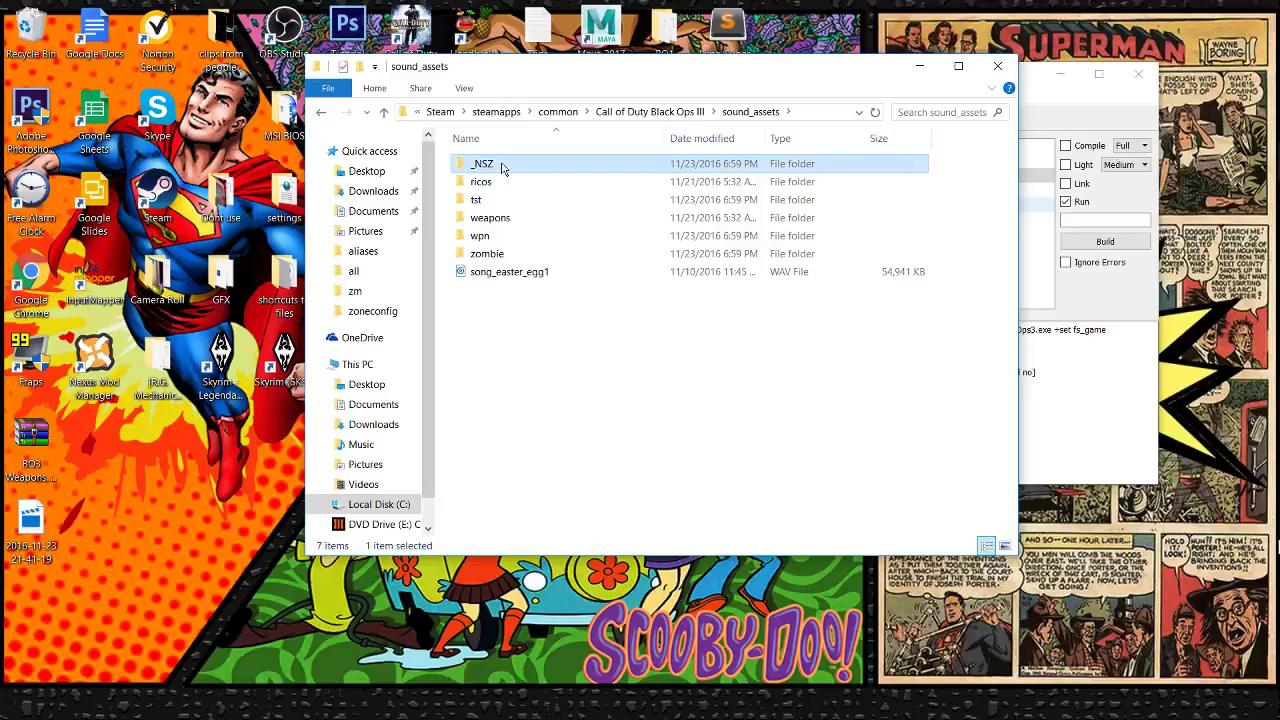
double_click(503, 168)
left_click_drag(508, 222, 478, 252)
left_click(321, 113)
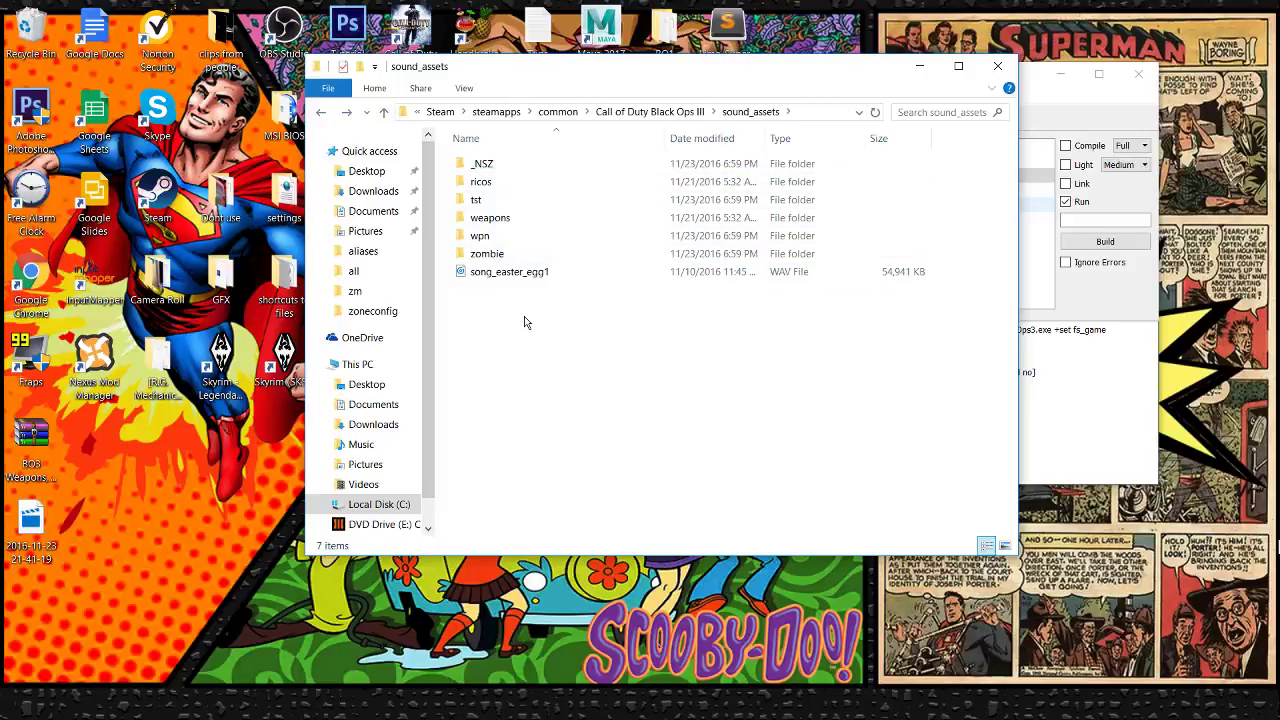
Open the wpn folder inside sound_assets and look through its weapon sound files.
left_click_drag(795, 75, 757, 72)
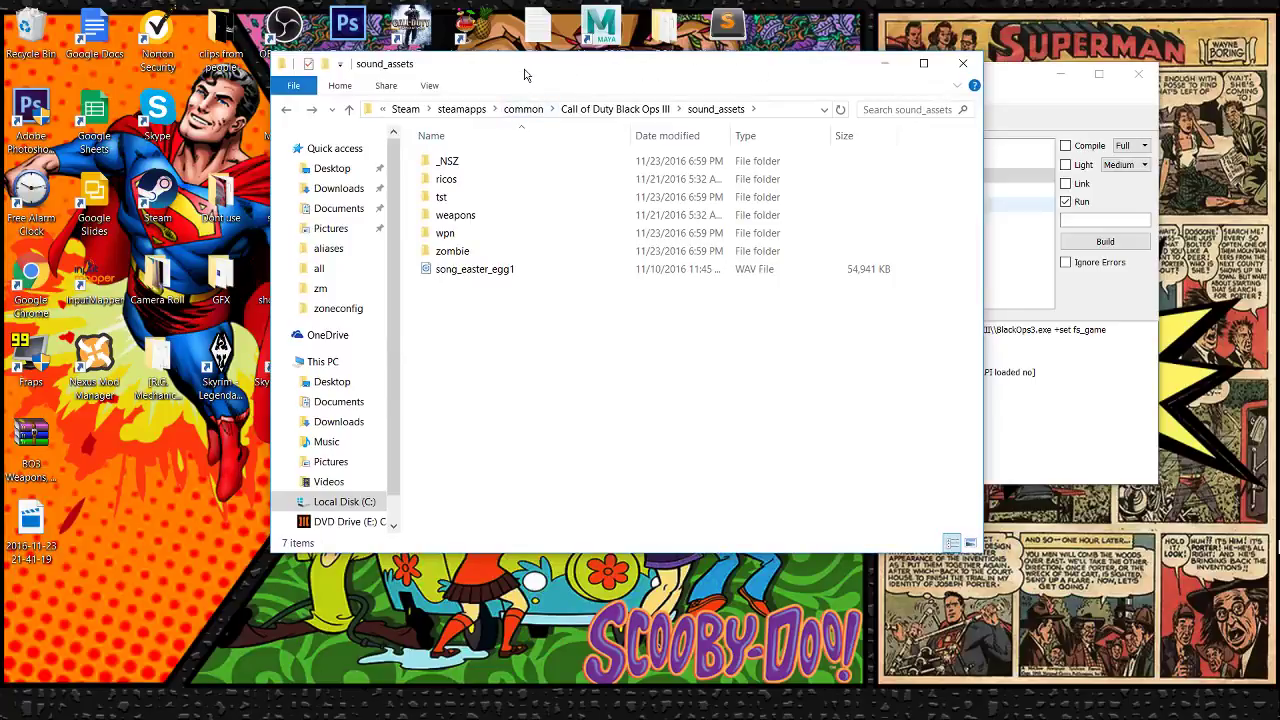
left_click_drag(524, 75, 513, 79)
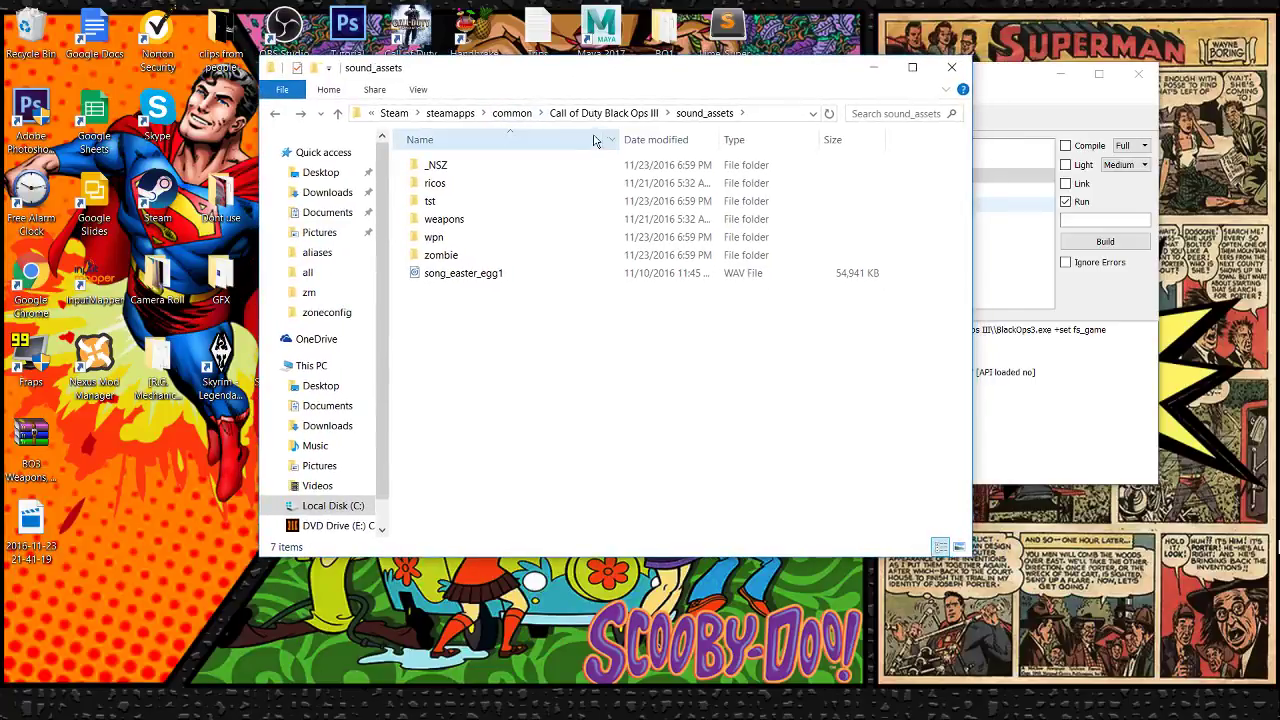
left_click(452, 241)
double_click(452, 241)
mouse_move(401, 197)
left_mouse_down()
mouse_move(600, 238)
mouse_move(683, 607)
mouse_move(690, 330)
mouse_move(660, 140)
mouse_move(625, 224)
mouse_move(620, 160)
mouse_move(600, 208)
mouse_move(400, 150)
mouse_move(400, 188)
left_mouse_up()
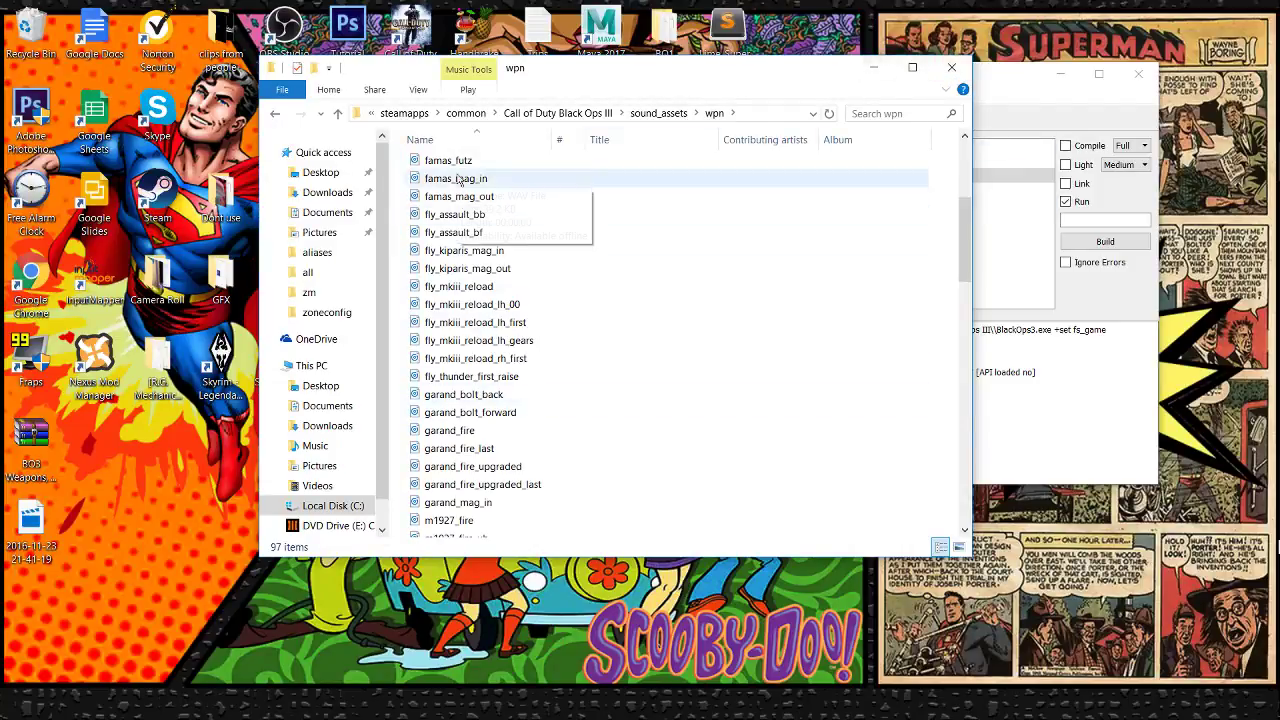
Switch to Wraith Archon and check the sound export settings, including file path preservation and the WAV and FLAC format options.
left_click(872, 68)
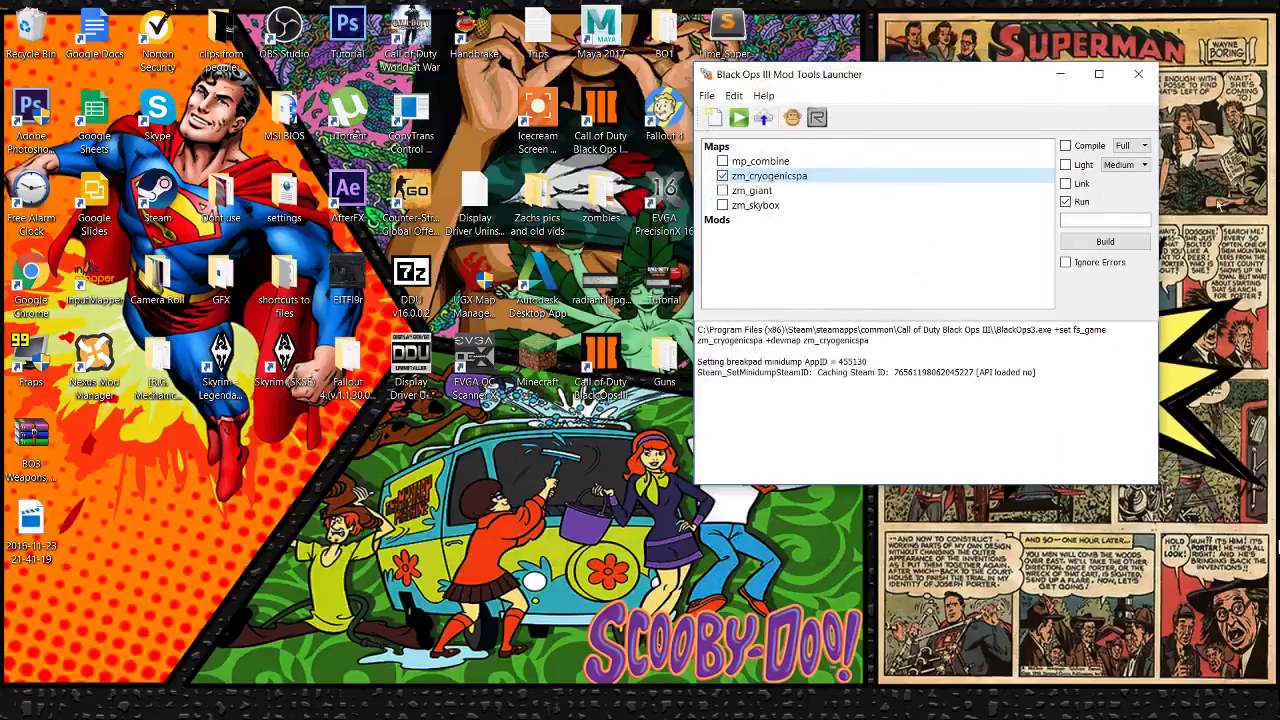
left_click(1250, 516)
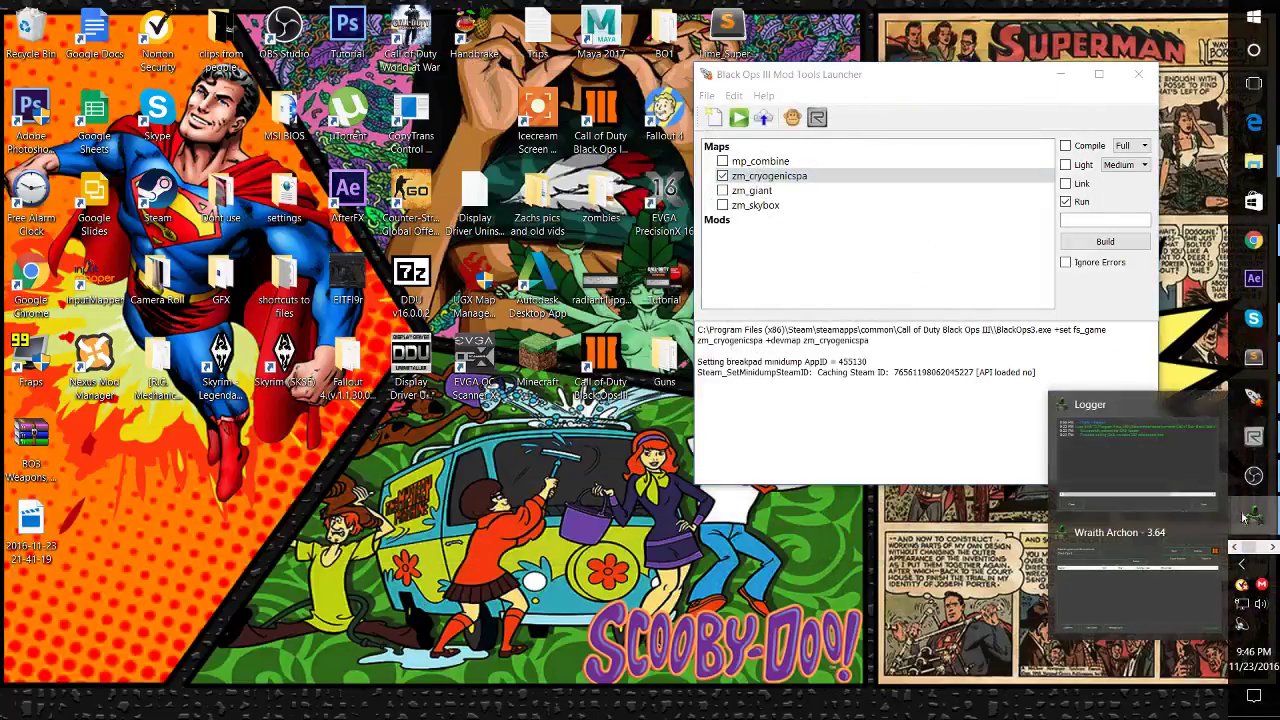
mouse_move(1142, 564)
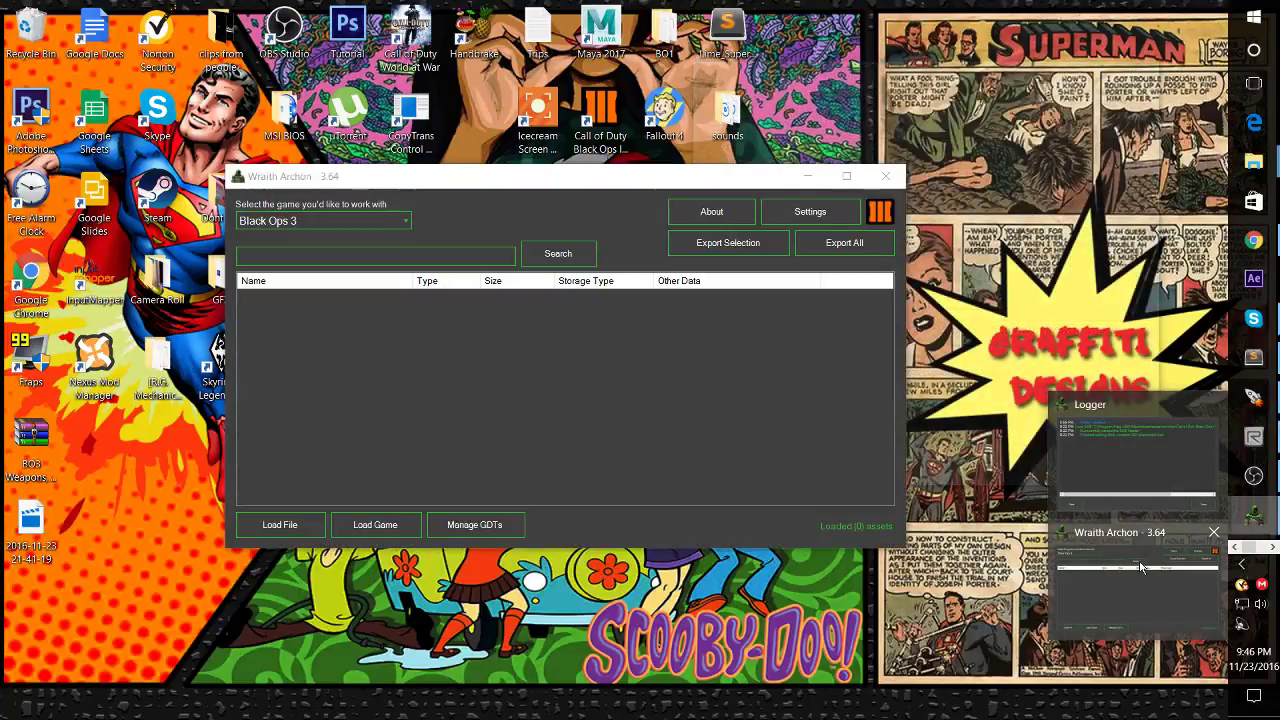
left_click(1142, 568)
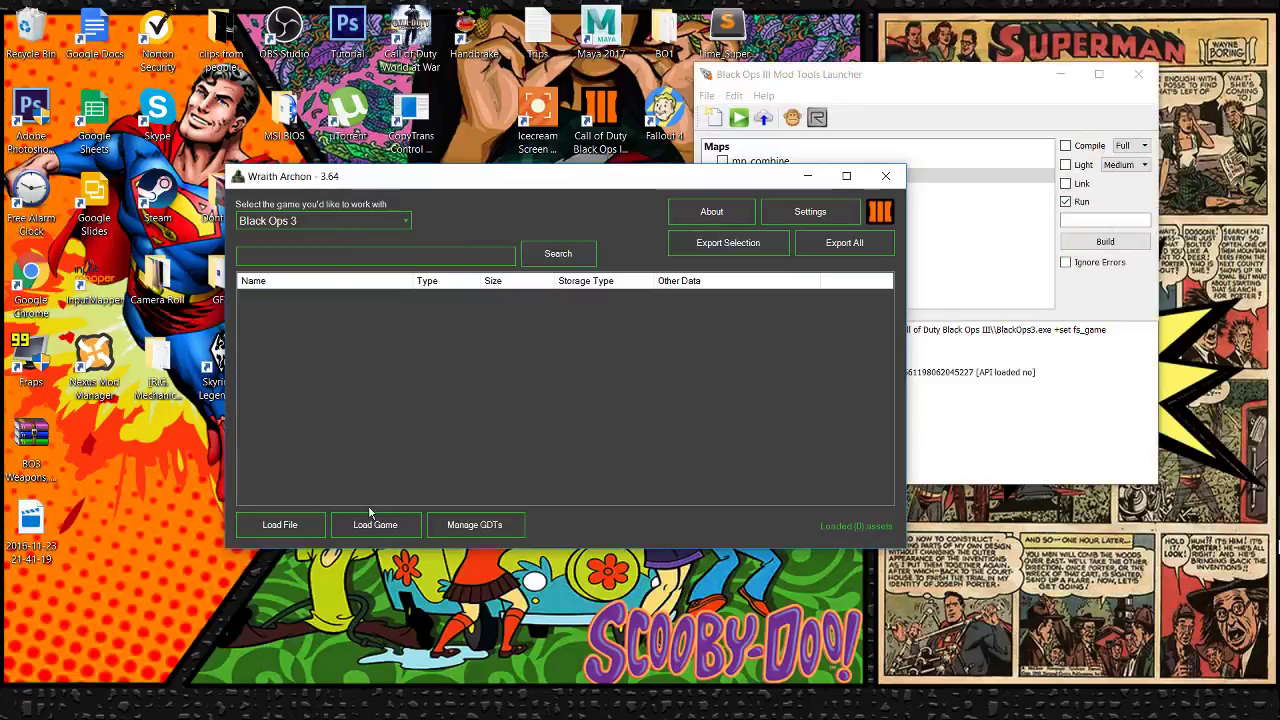
left_click_drag(478, 180, 487, 164)
left_click(836, 197)
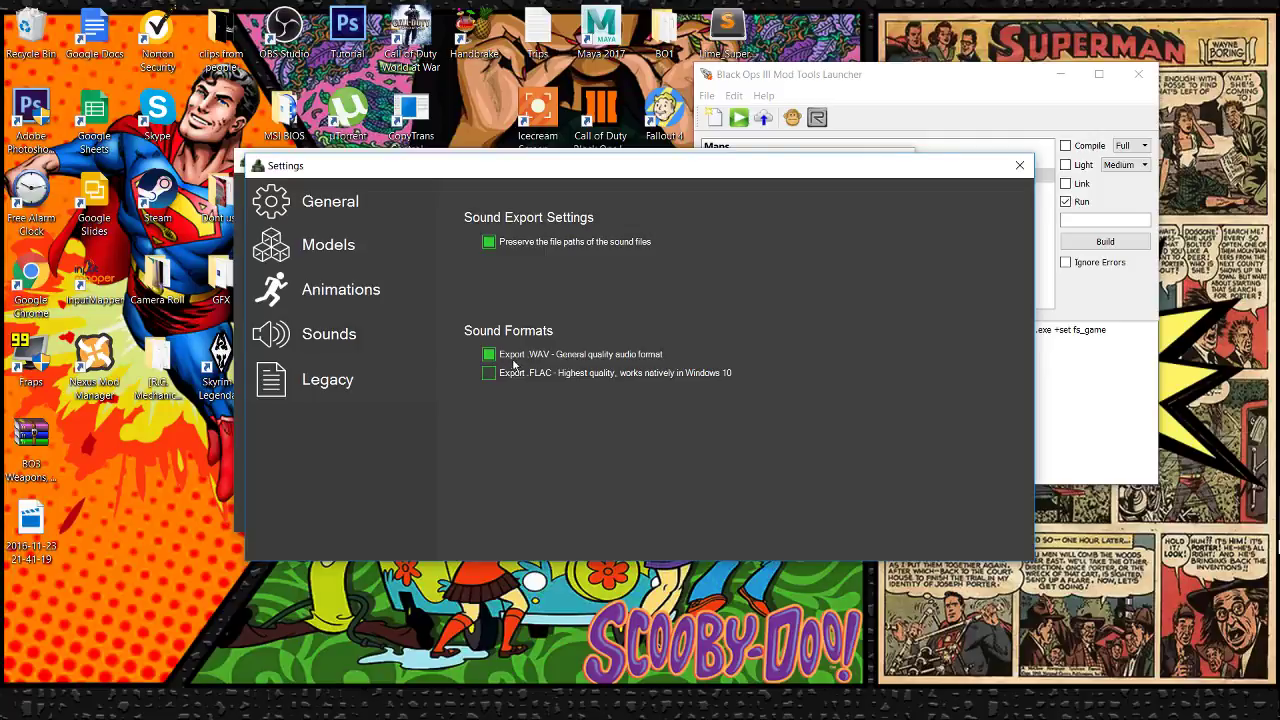
left_click(1019, 165)
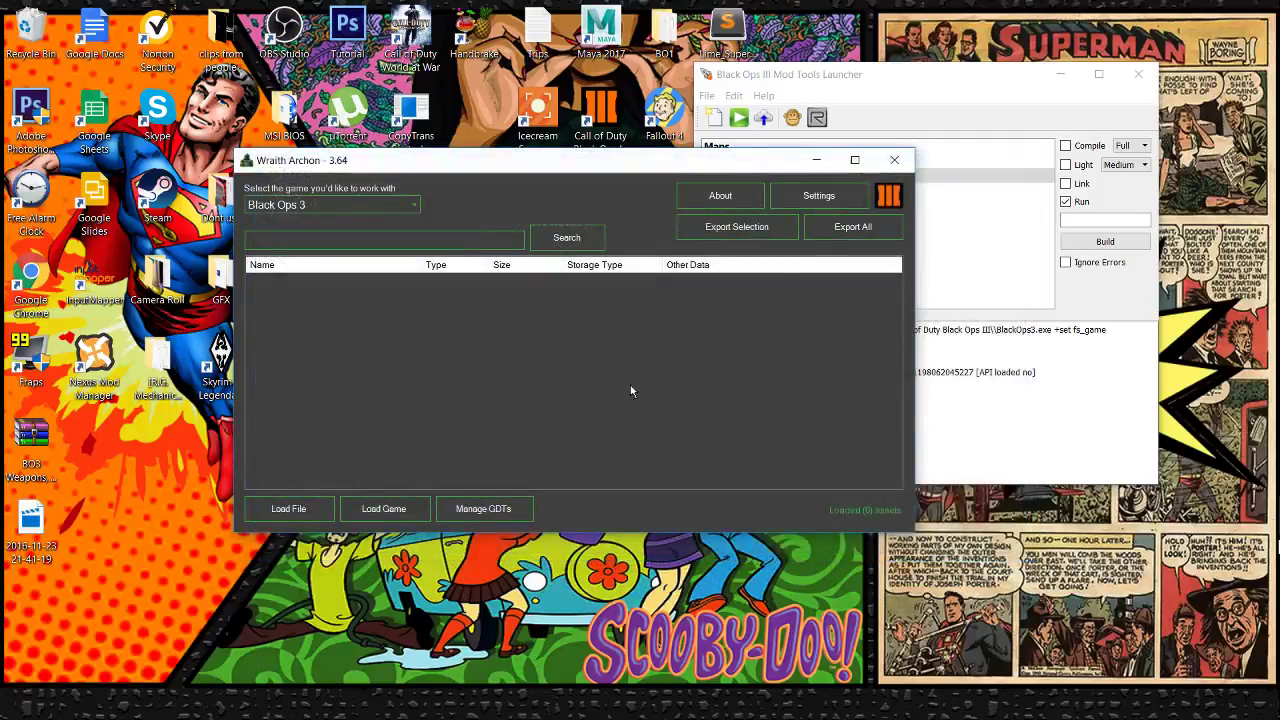
Start loading a game file and browse from the Call of Duty Black Ops III folder to zone\snd\all.
left_click(311, 510)
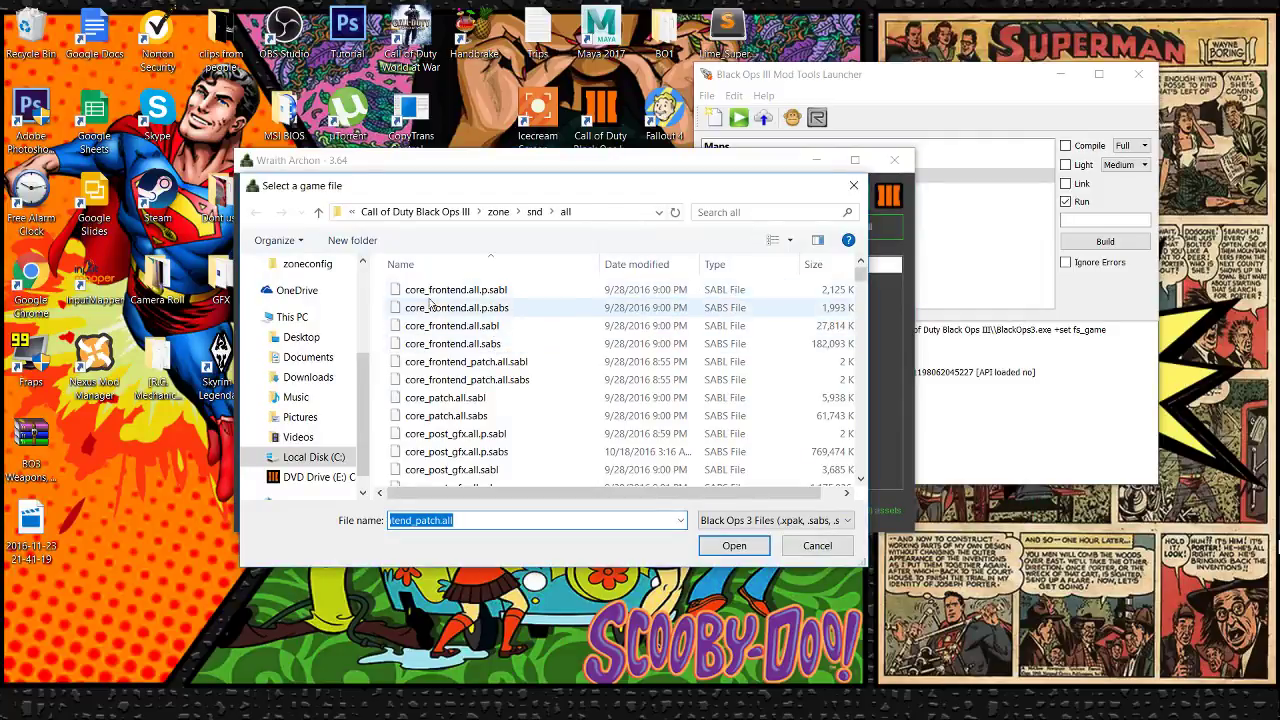
left_click(440, 211)
scroll(534, 400, "down", 1)
left_click(410, 462)
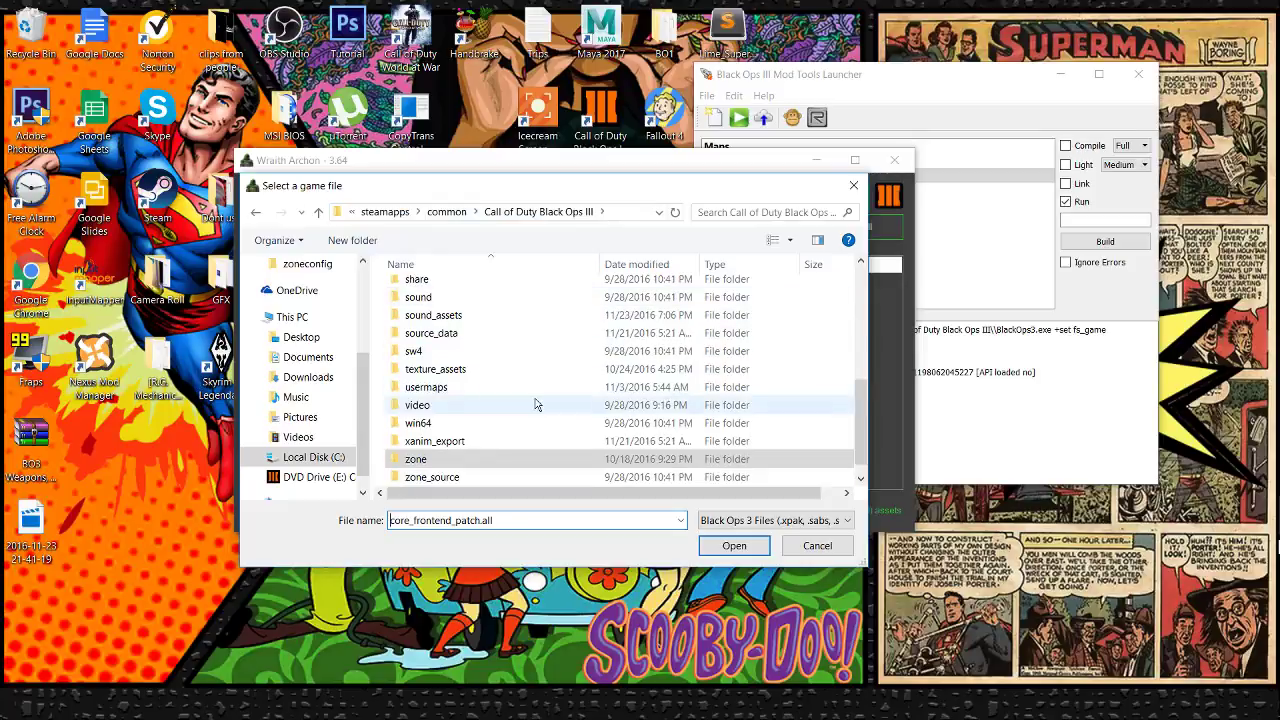
double_click(417, 462)
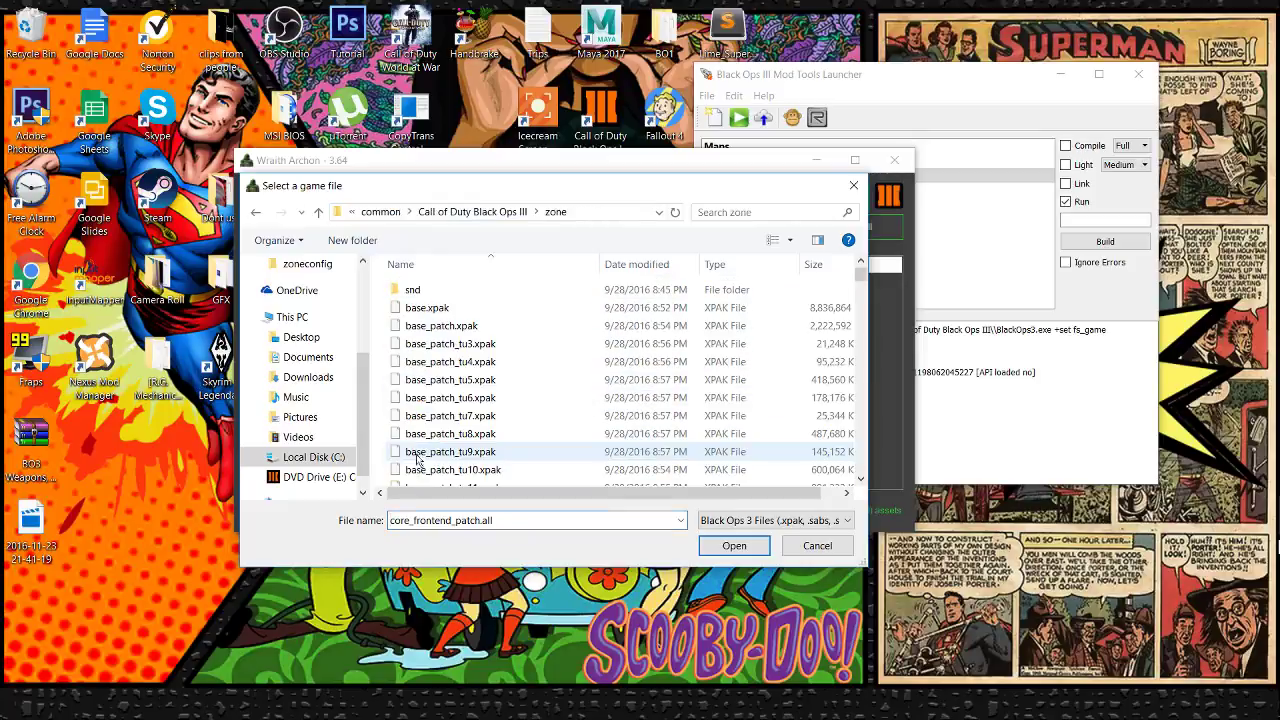
double_click(437, 290)
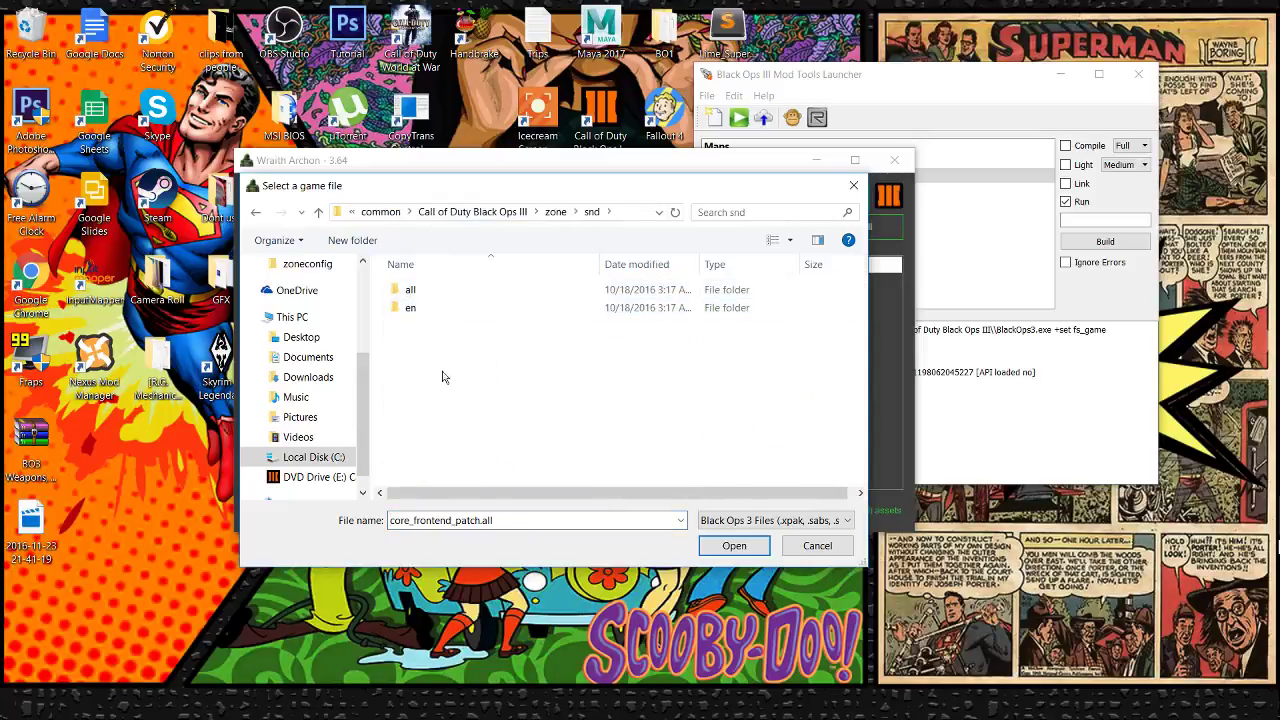
left_click(420, 311)
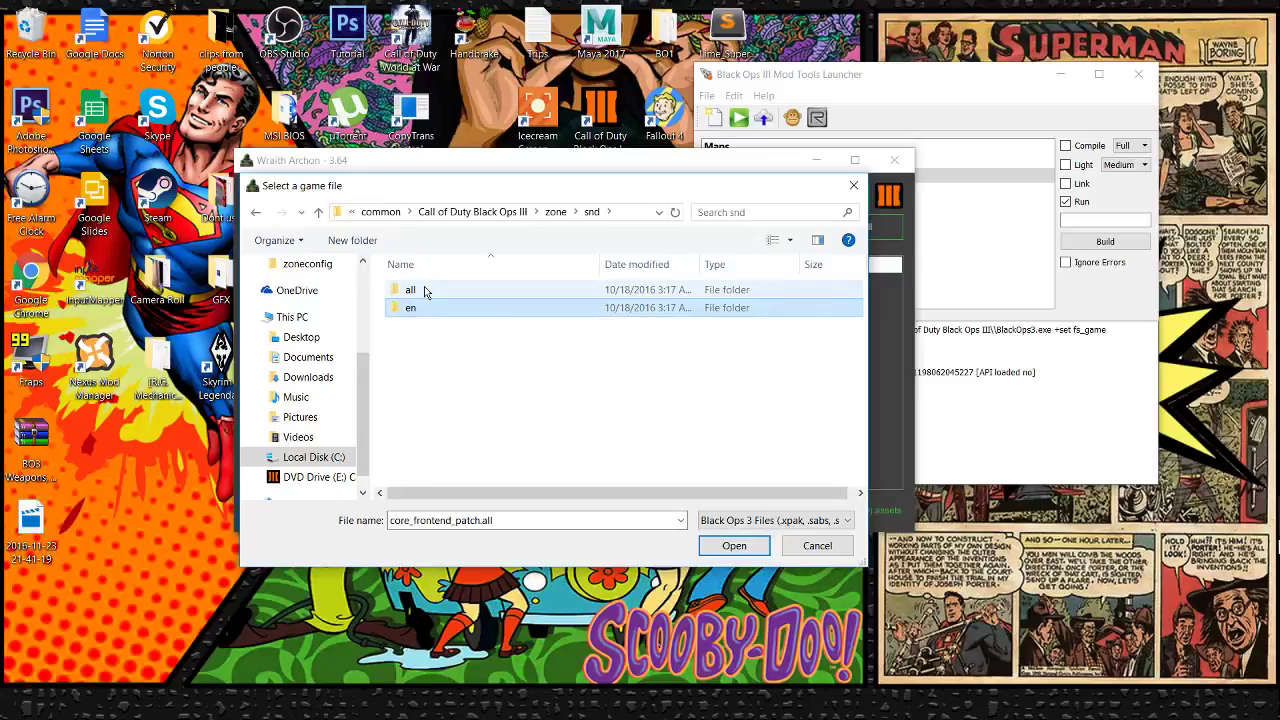
left_click(424, 290)
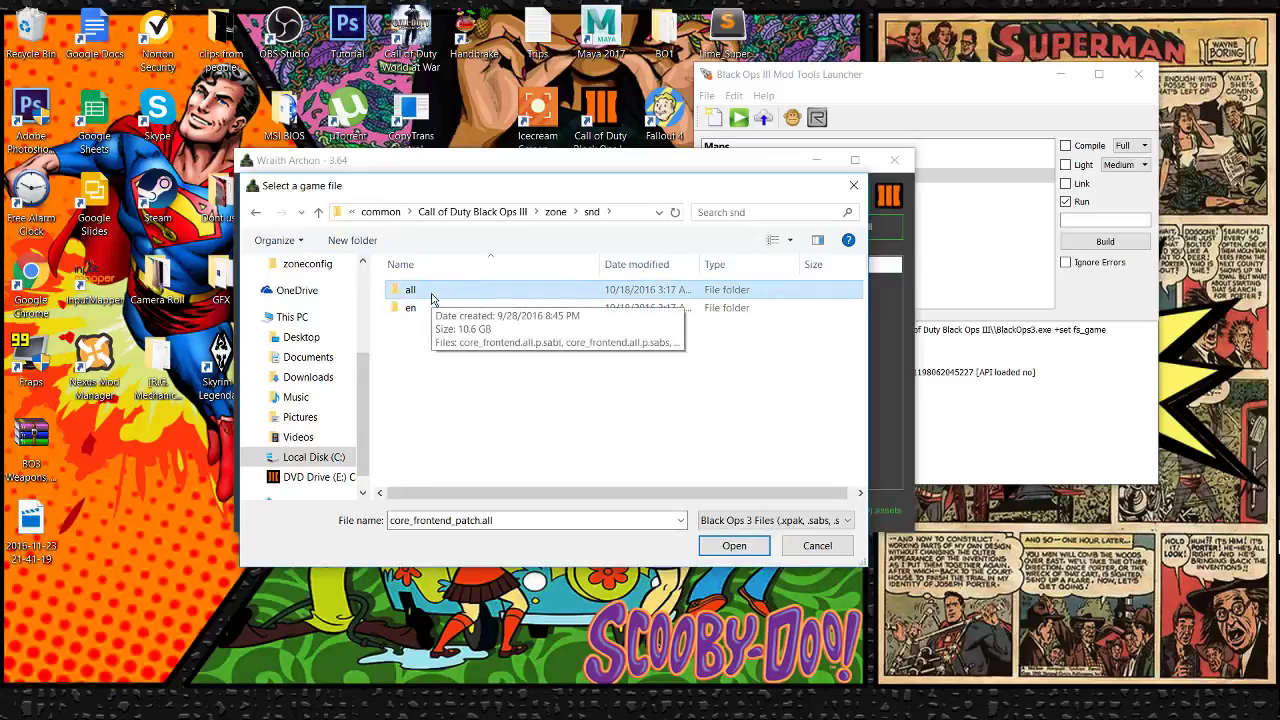
double_click(432, 294)
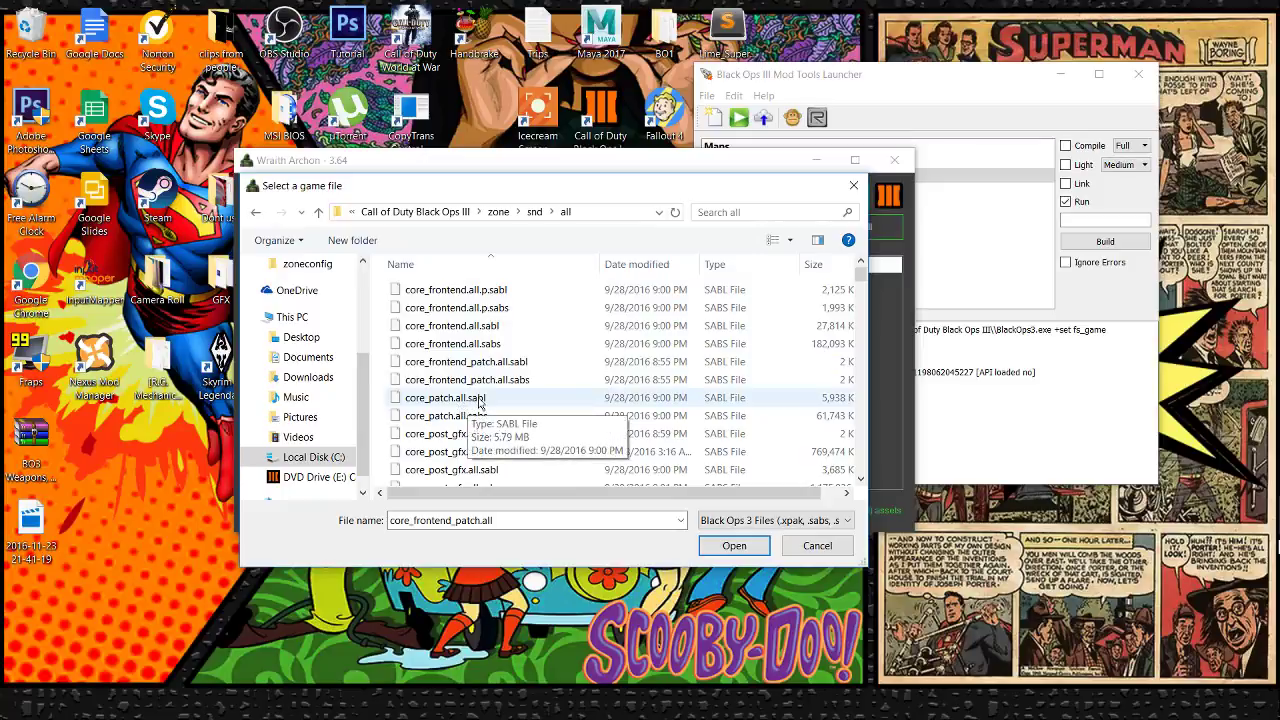
Find zm_common.all.p.sabl among the sound banks in the all folder and load it.
scroll(480, 402, "down", 3)
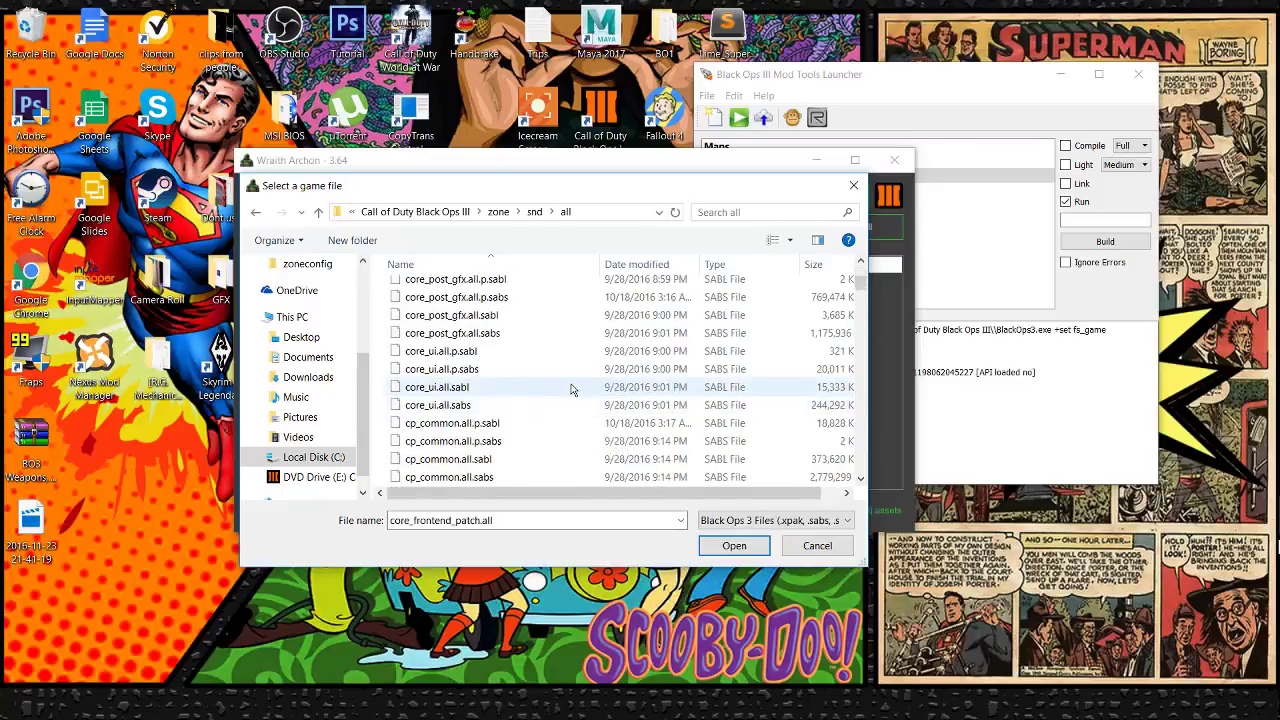
scroll(520, 373, "up", 1)
scroll(520, 373, "up", 1)
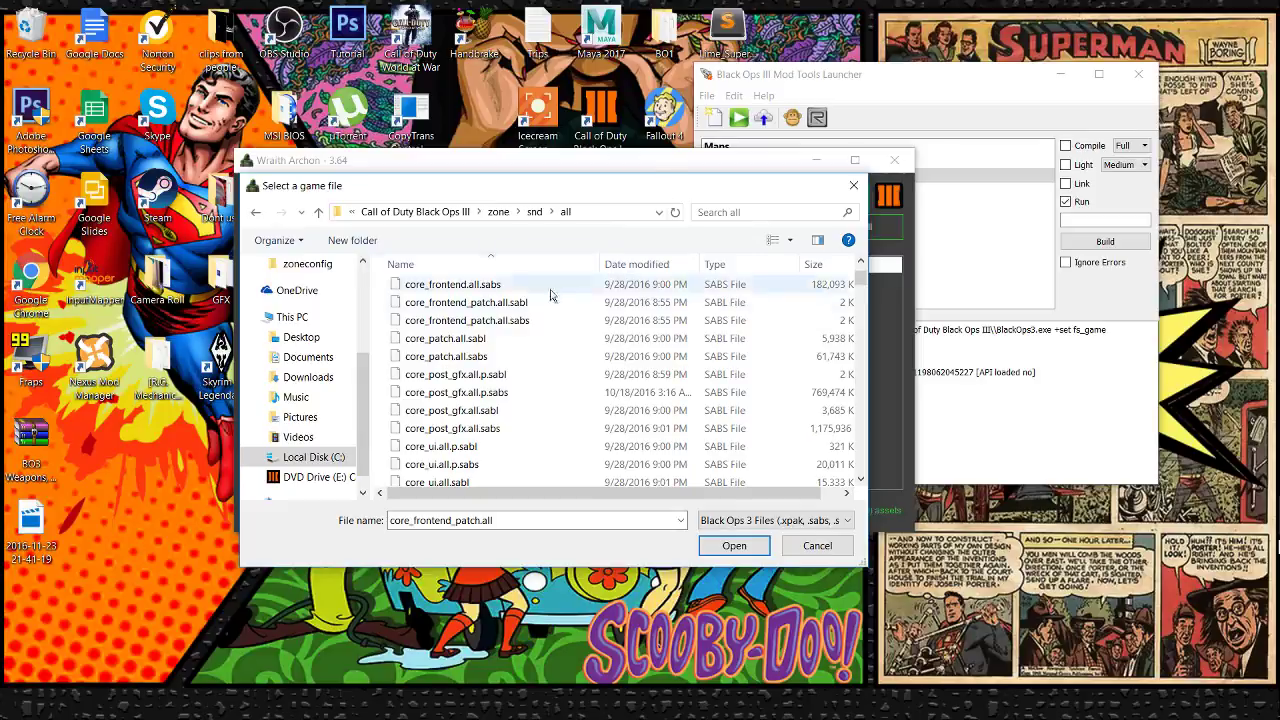
scroll(545, 350, "down", 15)
scroll(547, 352, "down", 20)
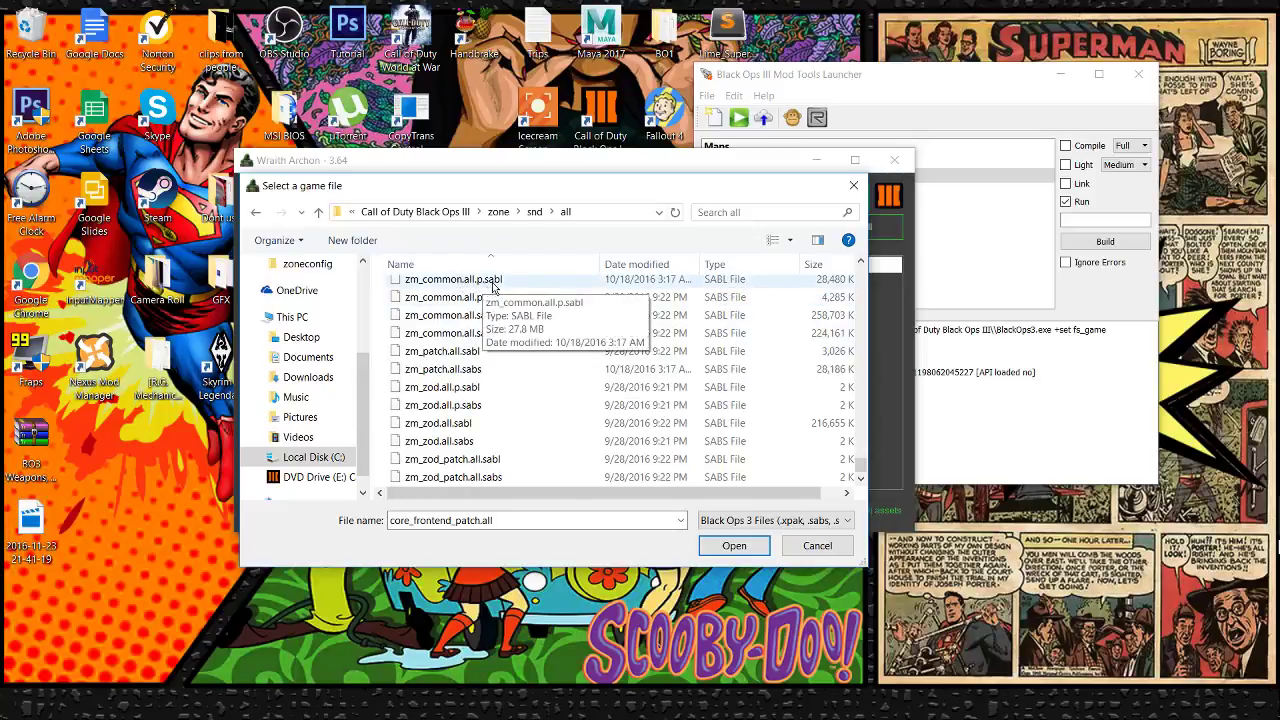
left_click(493, 284)
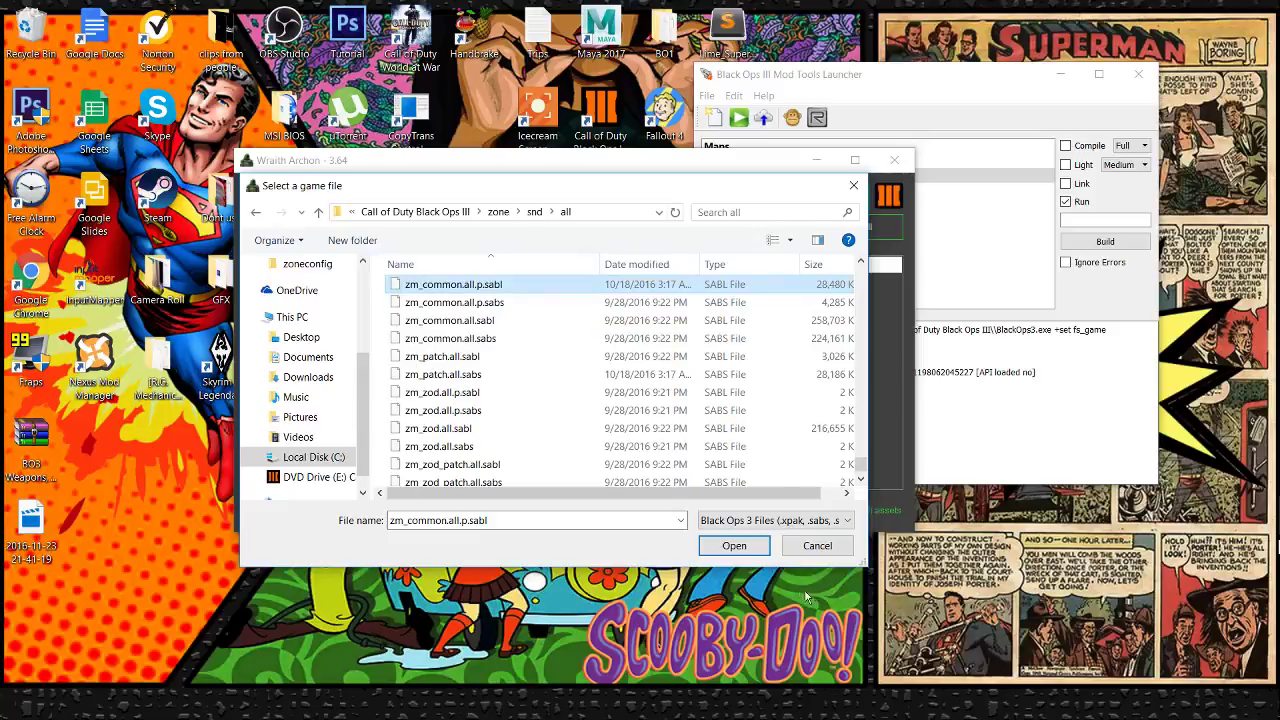
left_click(734, 545)
Try selecting the four fly_ppsh sounds as a range and fly_ppsh_bolt_back, fly_ppsh_mag_out, regen_complete and bounce_05 individually, finishing with only fly_ppsh_bolt_back selected.
left_click(323, 284)
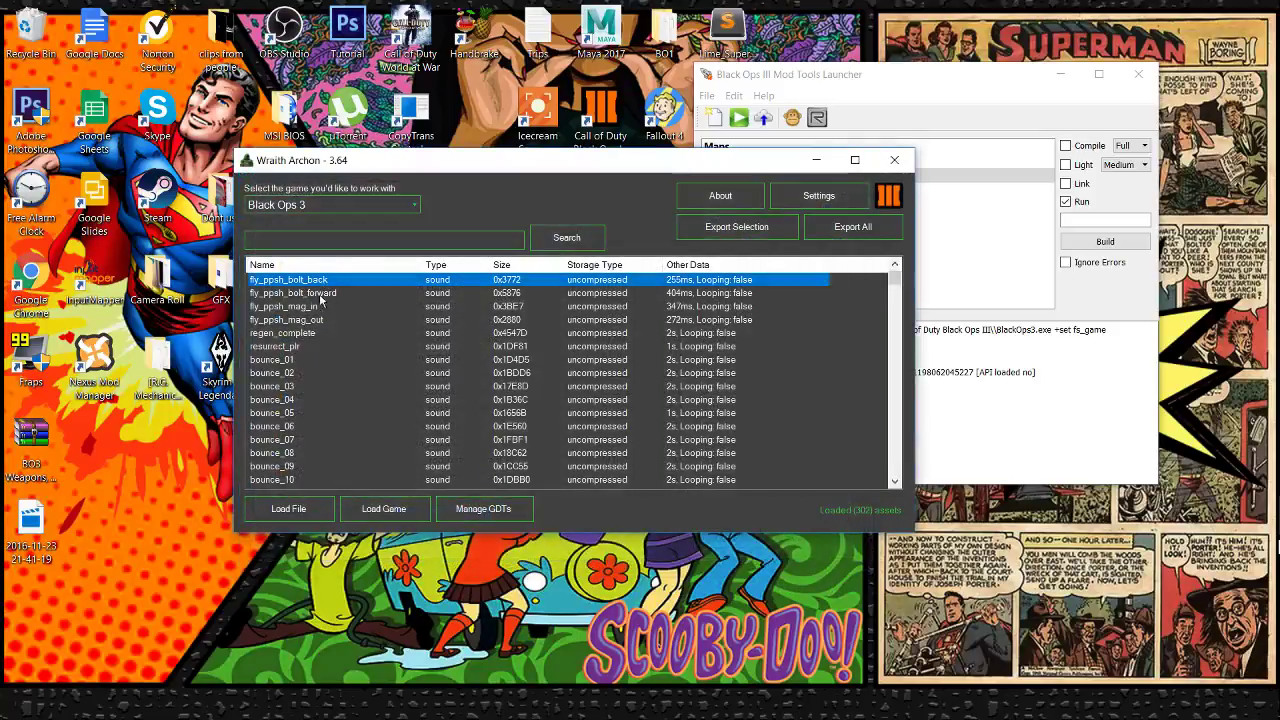
left_click(323, 320, "shift")
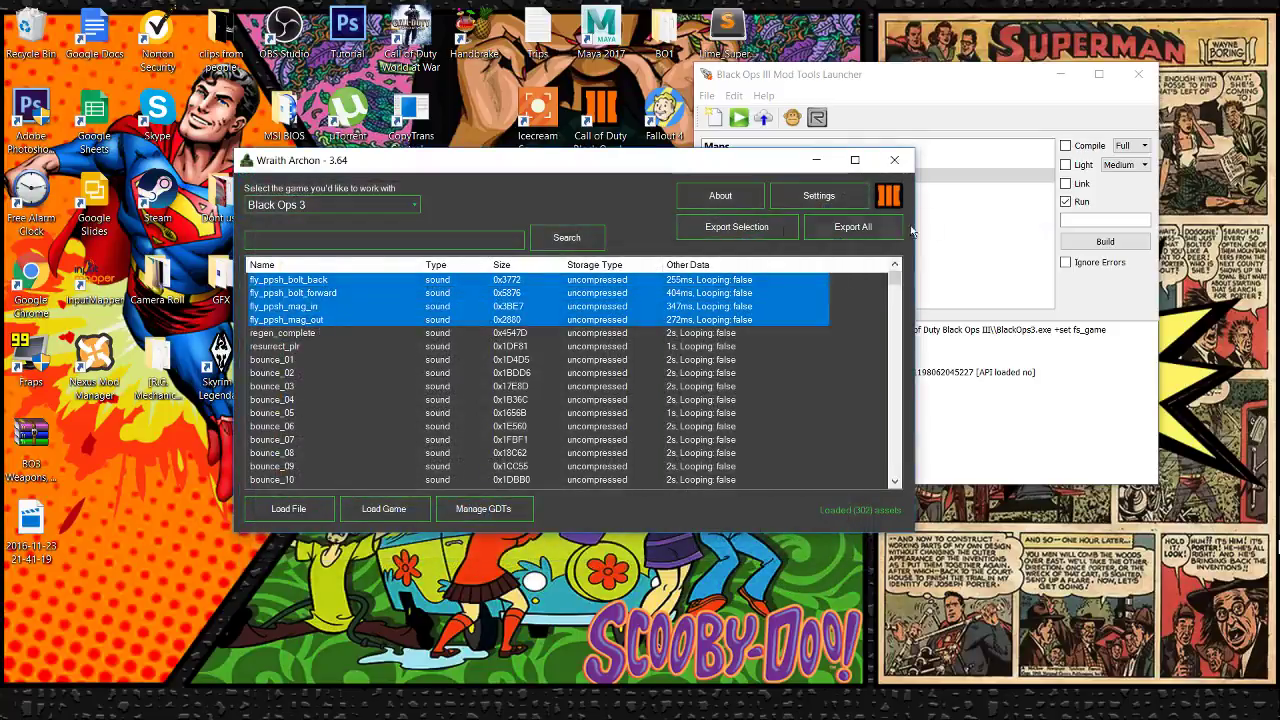
left_click(281, 283)
left_click(301, 320, "ctrl")
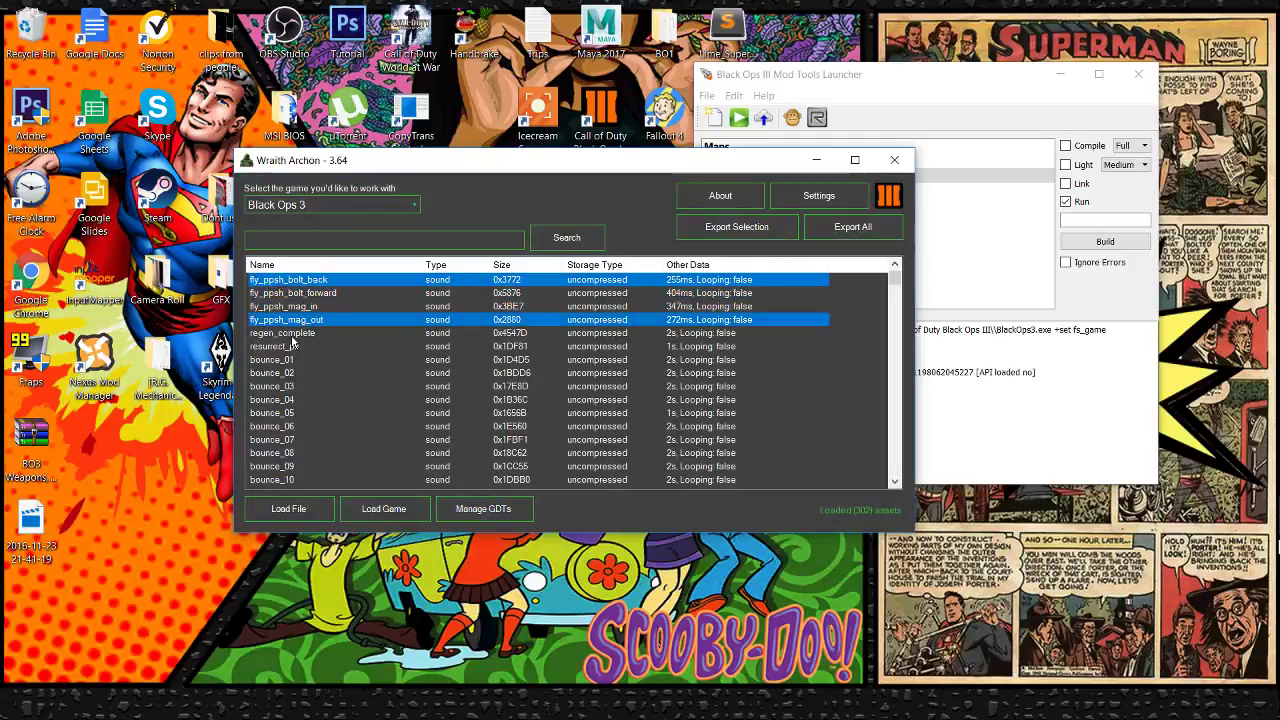
left_click(292, 333, "ctrl")
left_click(288, 413, "ctrl")
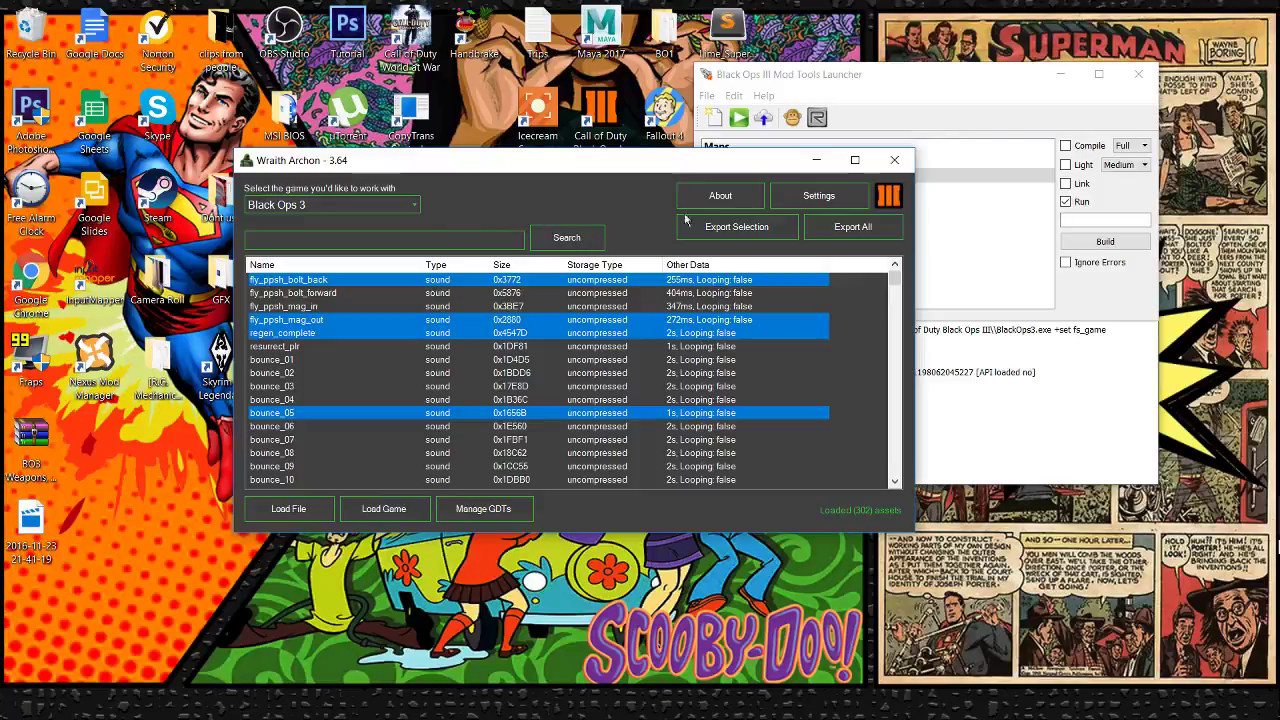
left_click(287, 400)
left_click(295, 282)
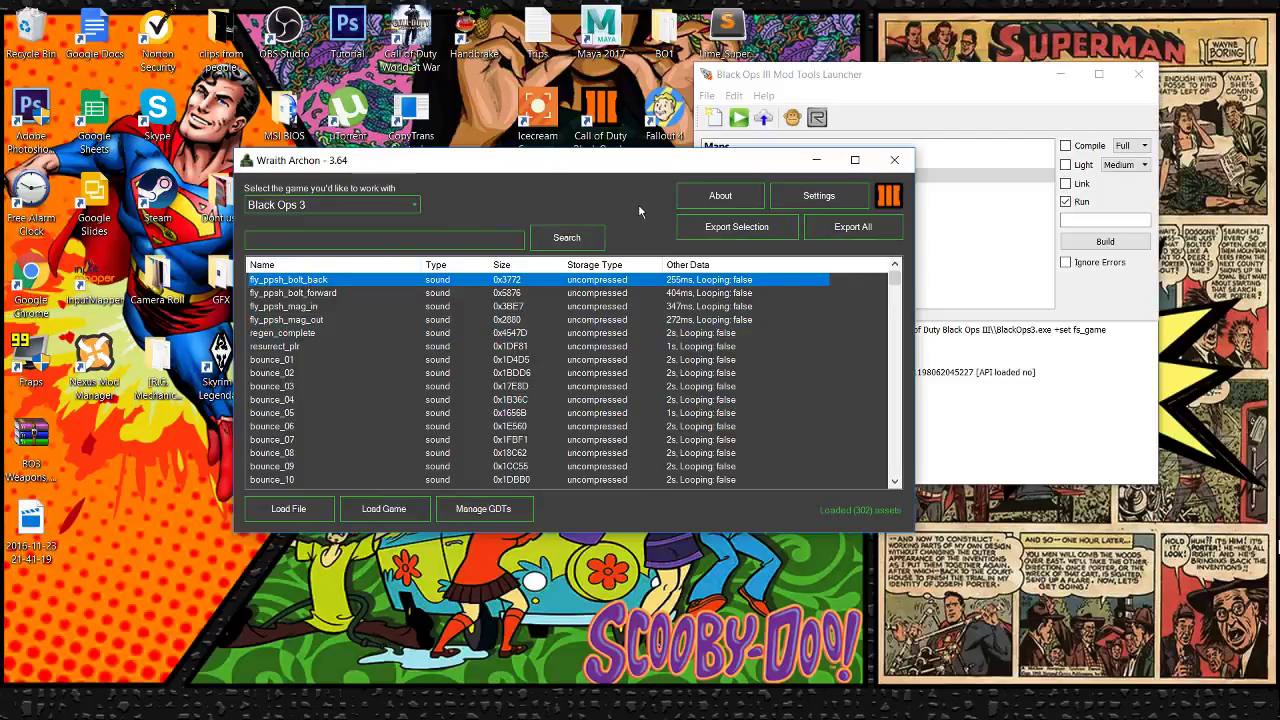
Look through the list of sounds loaded from zm_common.all.p.sabl and minimize Wraith Archon.
scroll(365, 414, "down", 20)
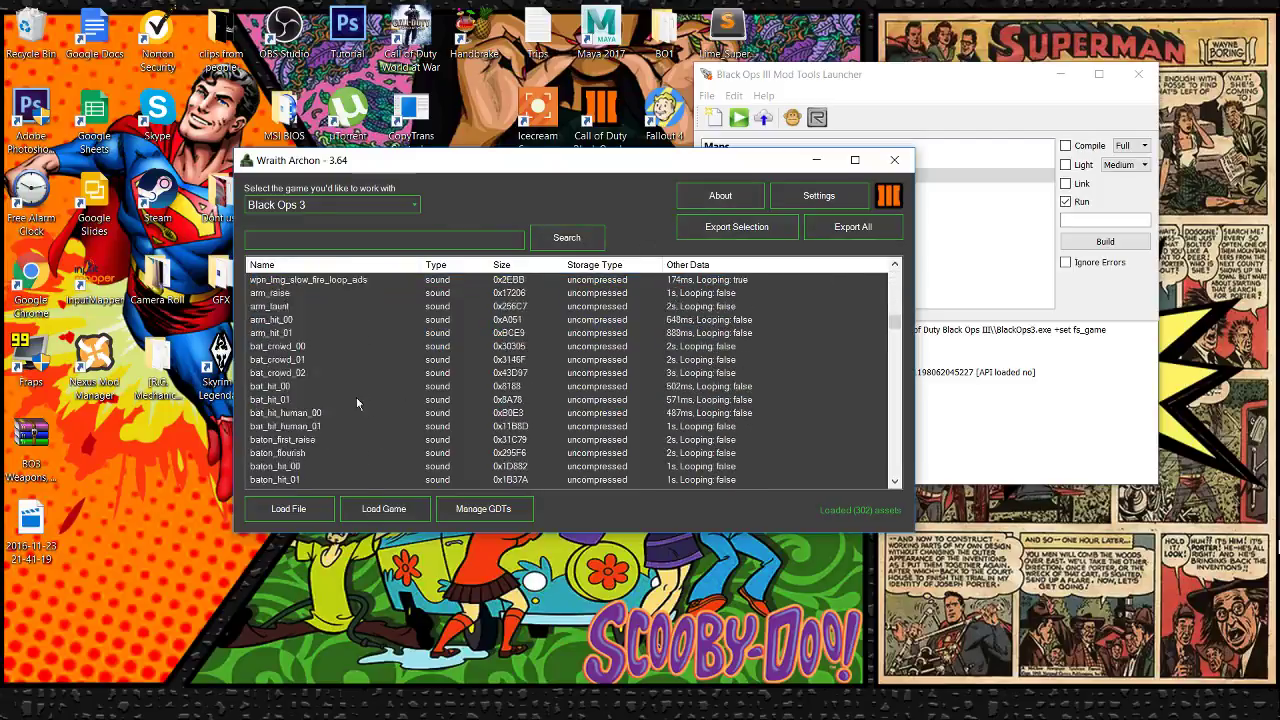
scroll(345, 360, "down", 20)
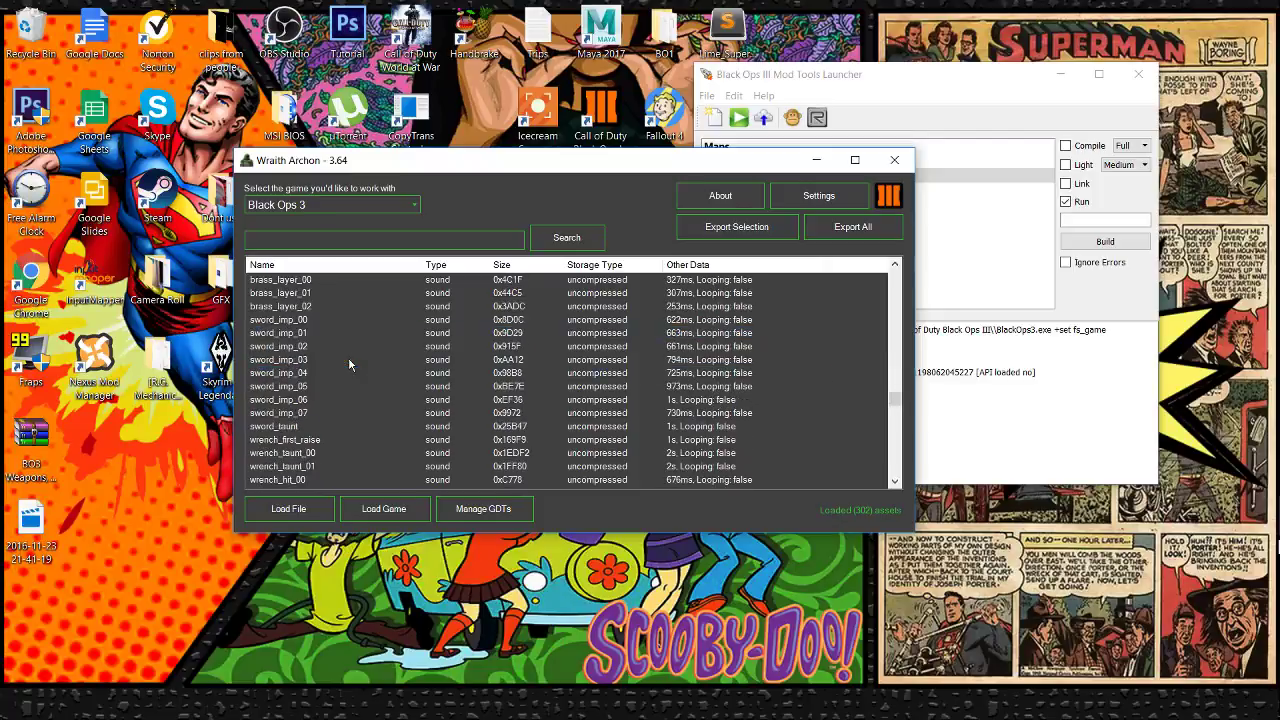
scroll(349, 370, "down", 20)
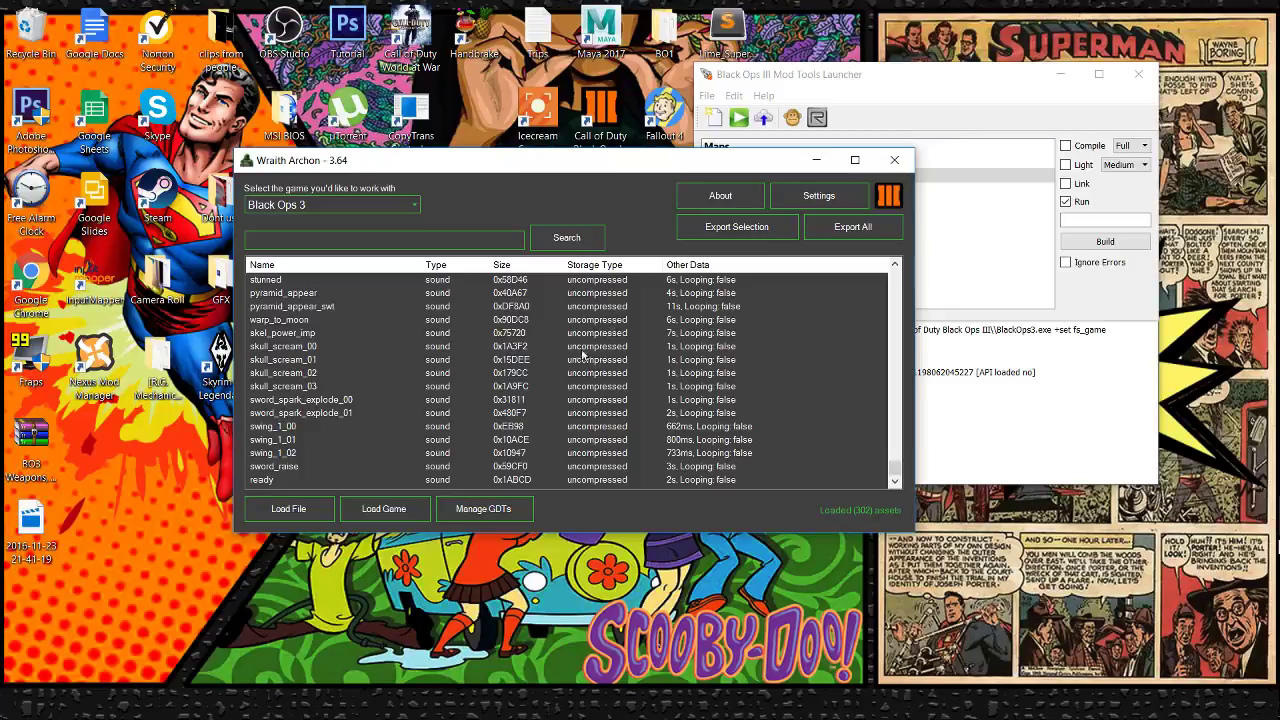
scroll(420, 358, "up", 8)
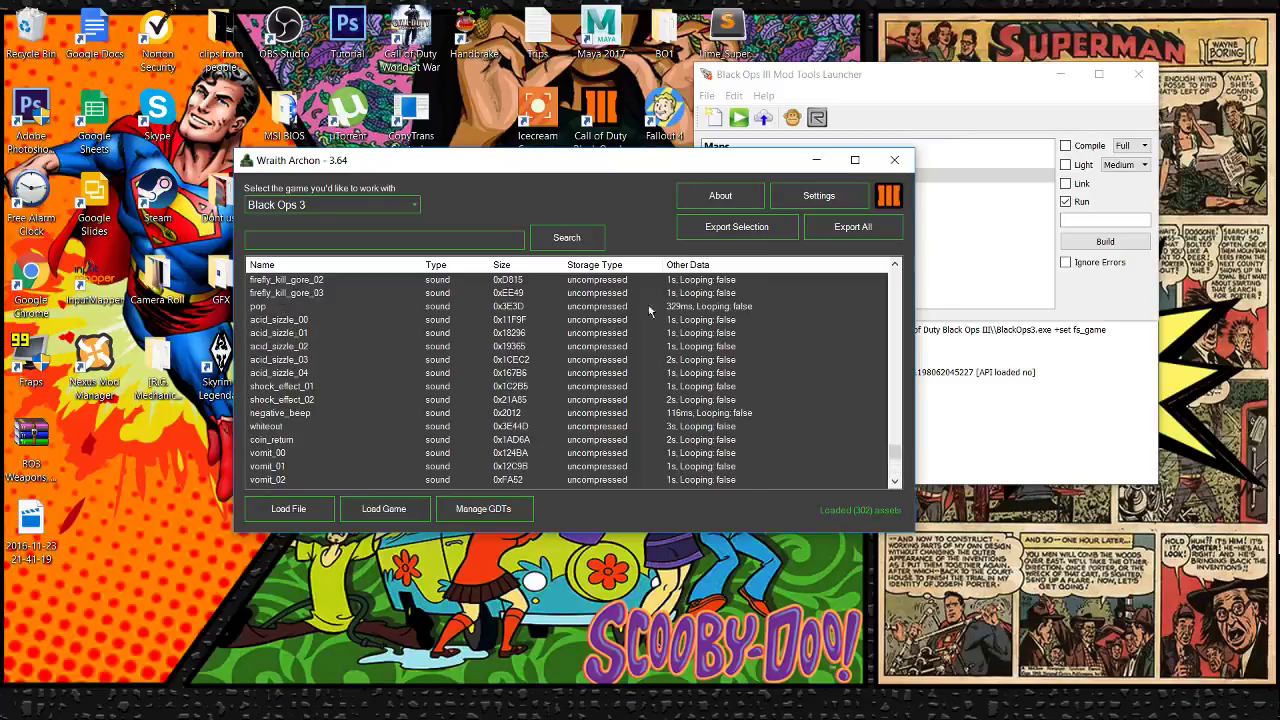
left_click(816, 160)
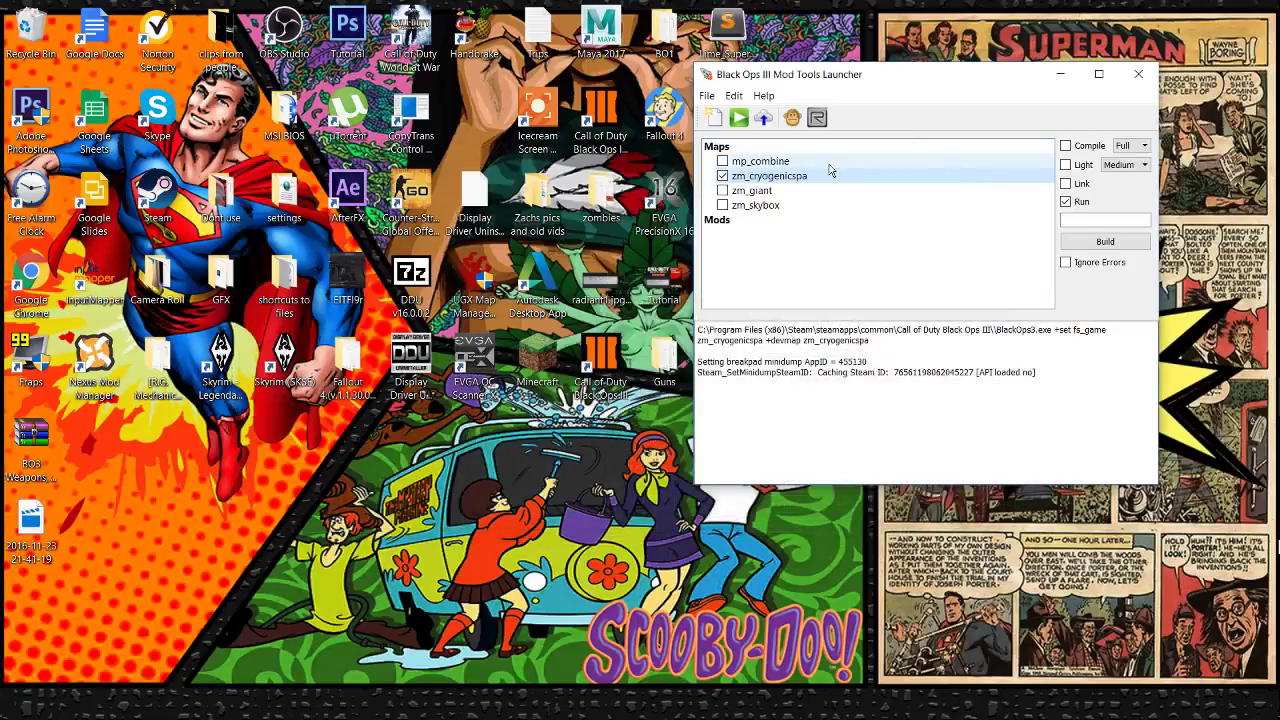
Minimize the Mod Tools Launcher and use the wpn File Explorer window to open share\raw\sound in the Call of Duty Black Ops III folder.
left_click_drag(881, 84, 572, 83)
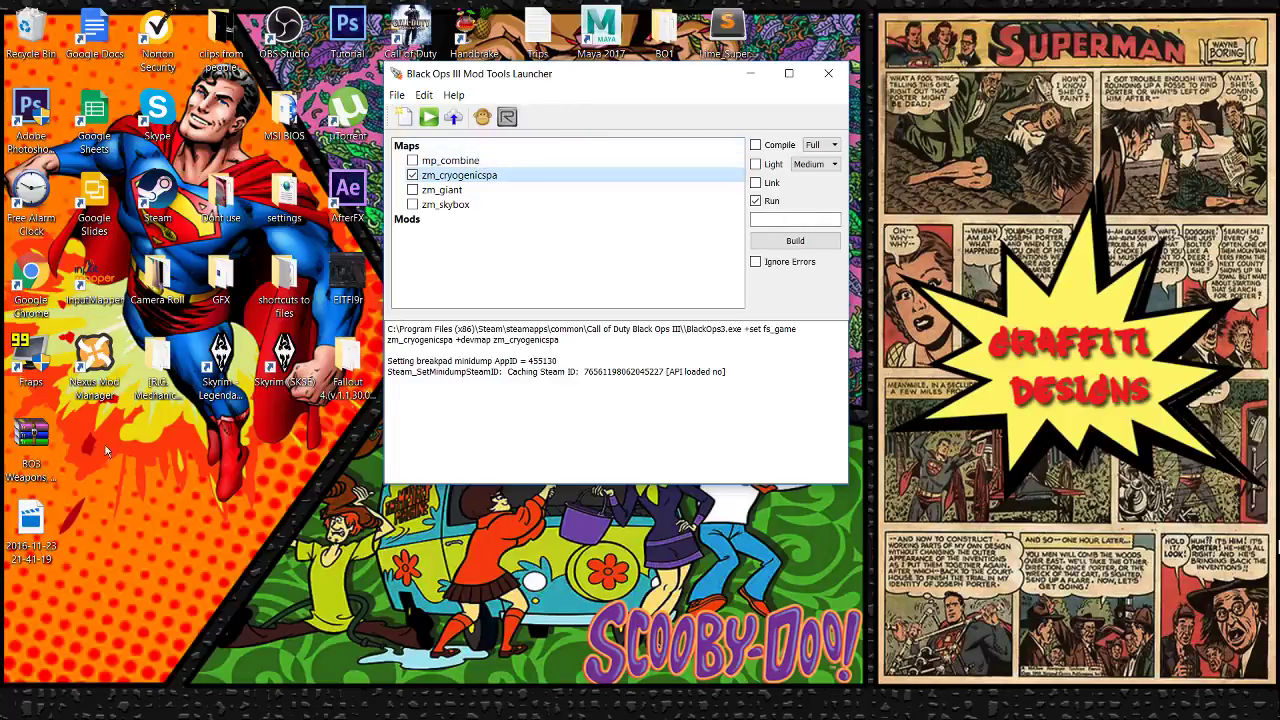
left_click(753, 75)
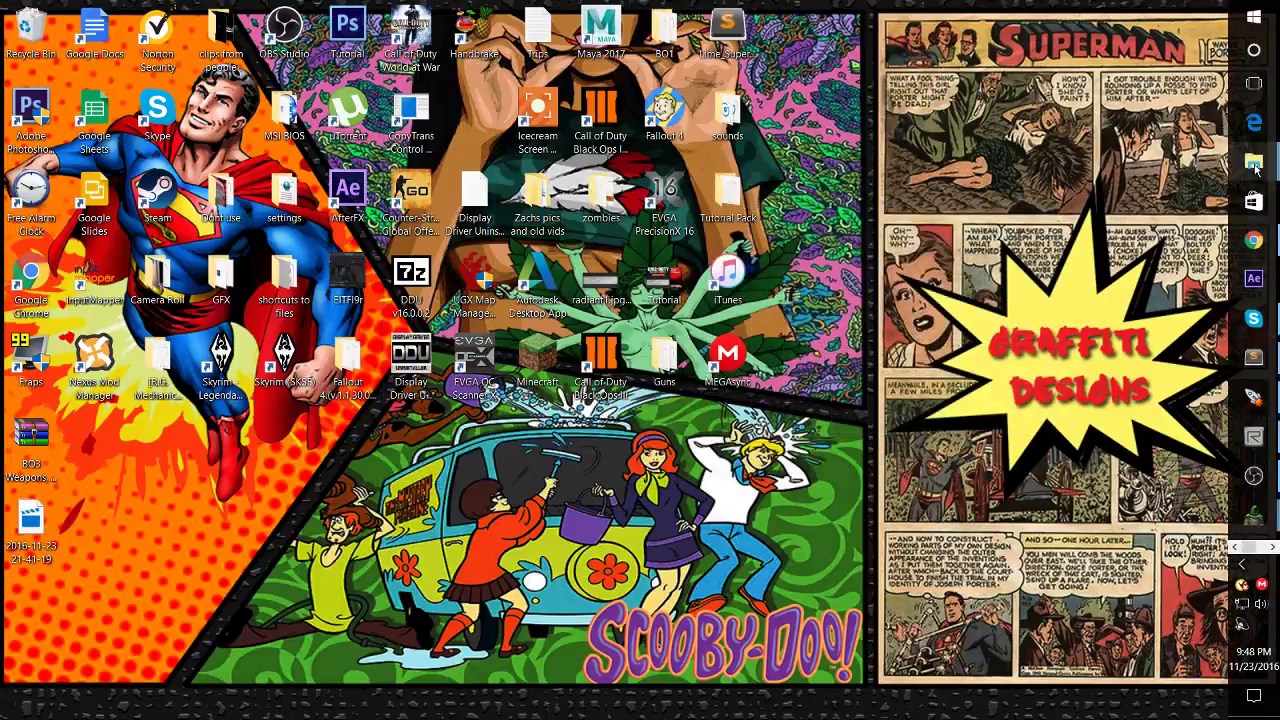
mouse_move(1256, 170)
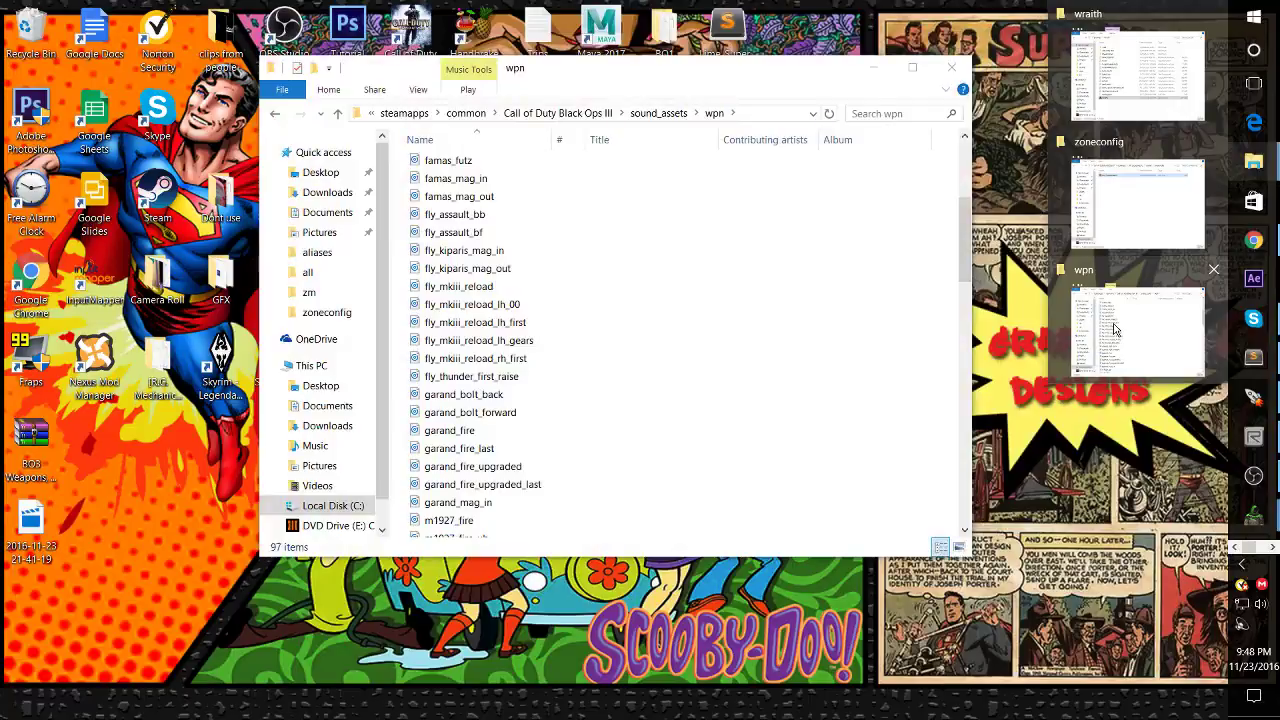
left_click(1115, 330)
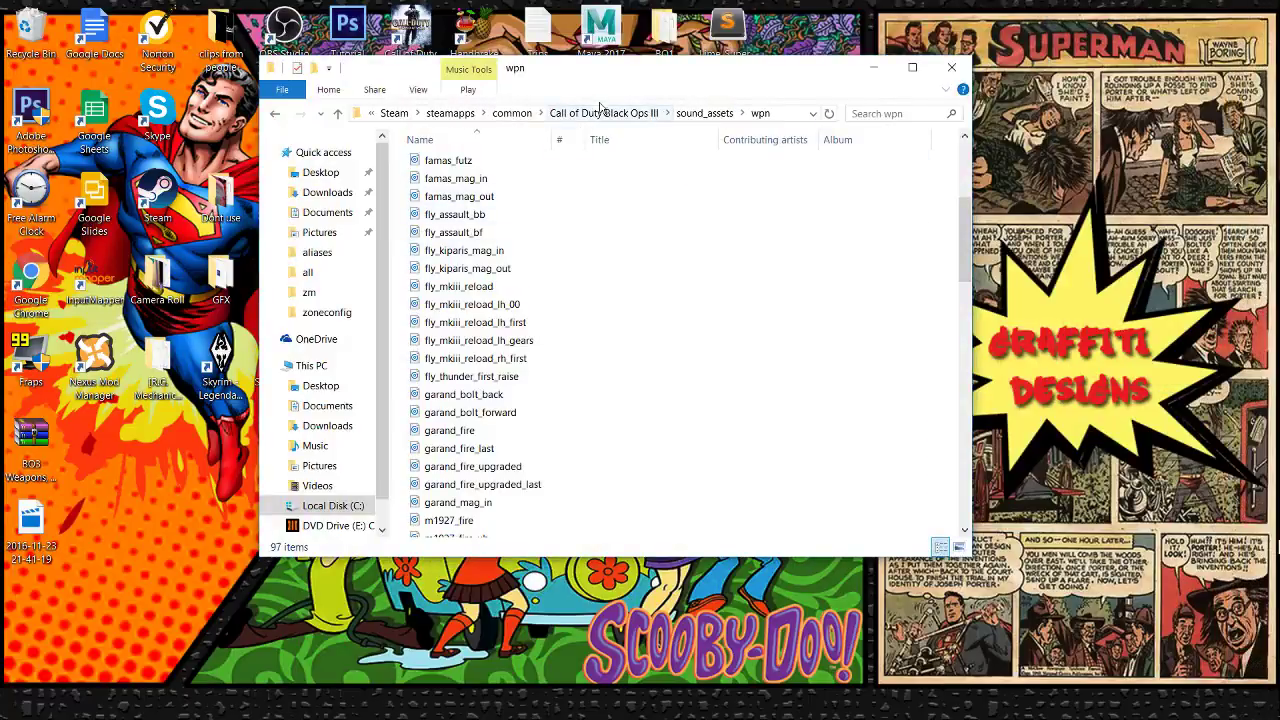
left_click(600, 113)
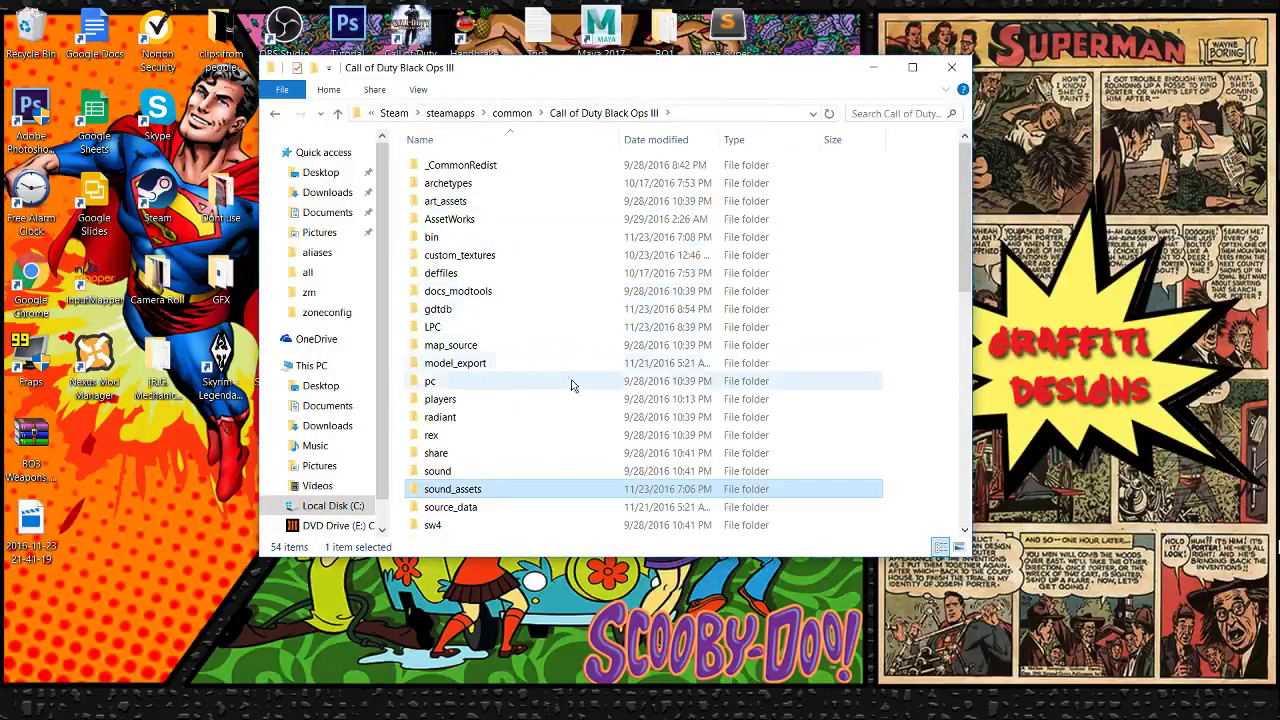
double_click(448, 456)
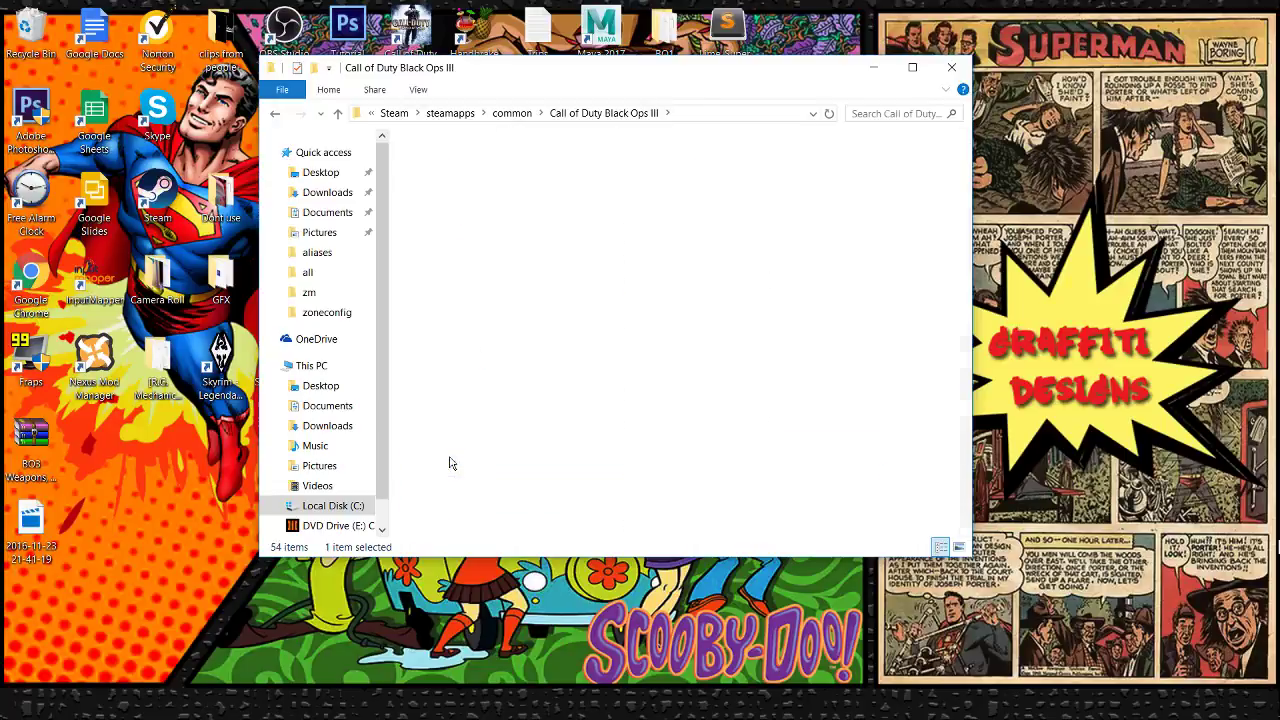
double_click(490, 186)
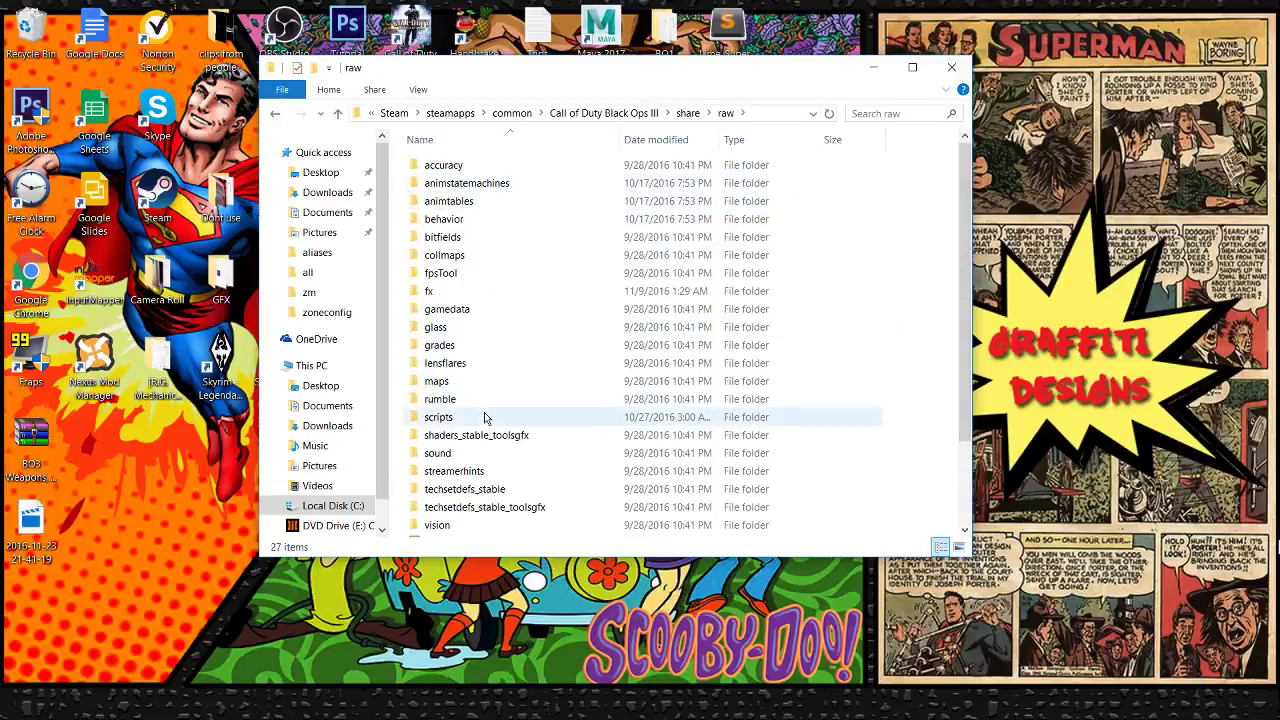
double_click(440, 453)
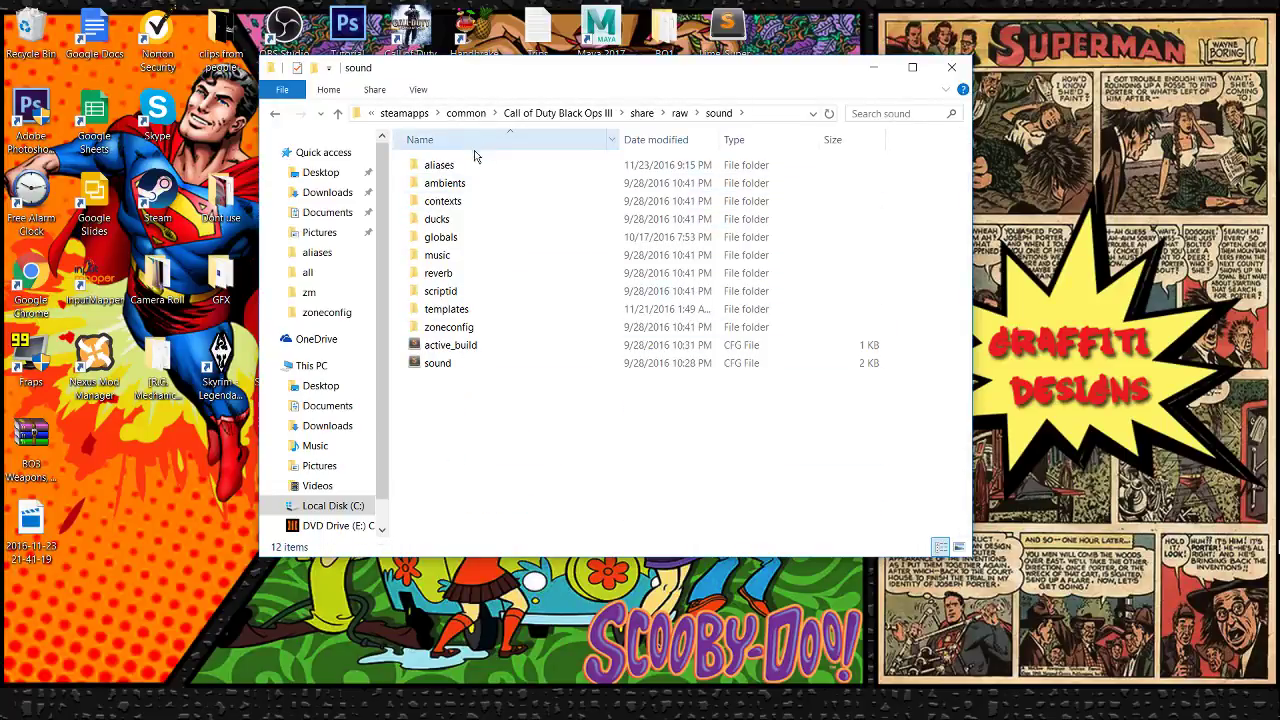
Open the aliases folder and open graffitis_aliases.csv in Sublime Text.
double_click(472, 167)
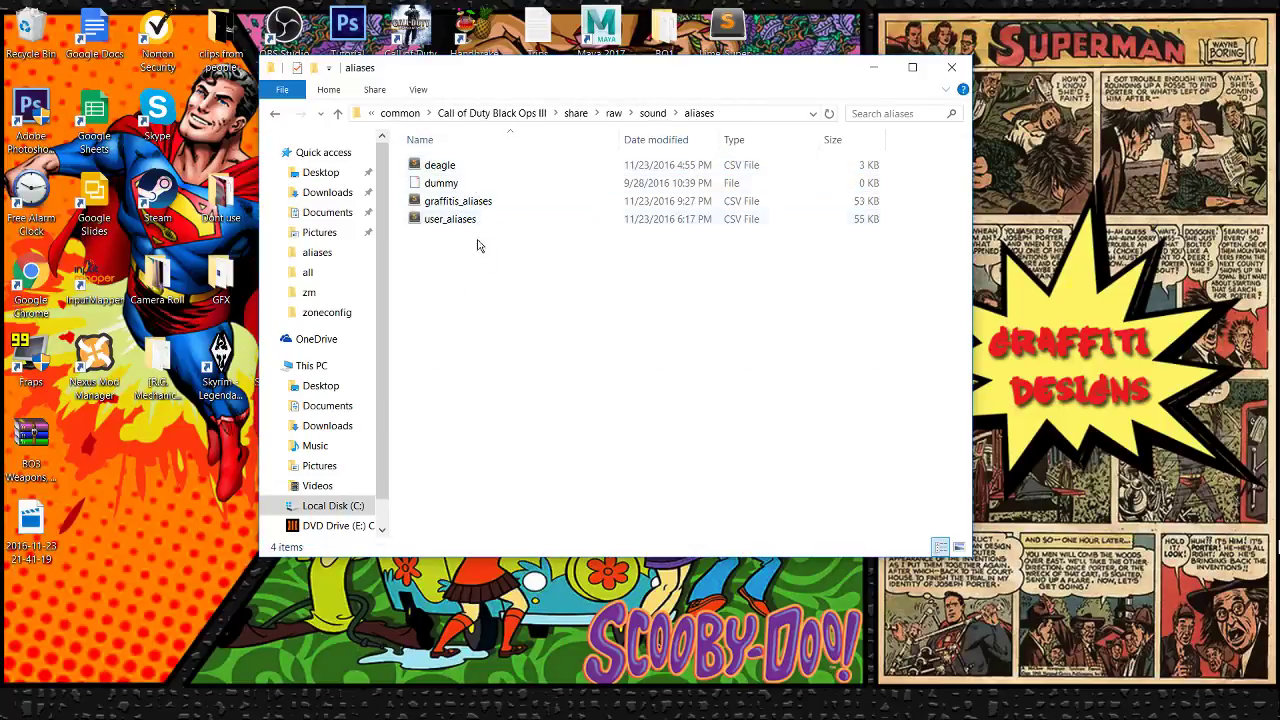
left_click_drag(597, 69, 546, 73)
left_click(398, 225)
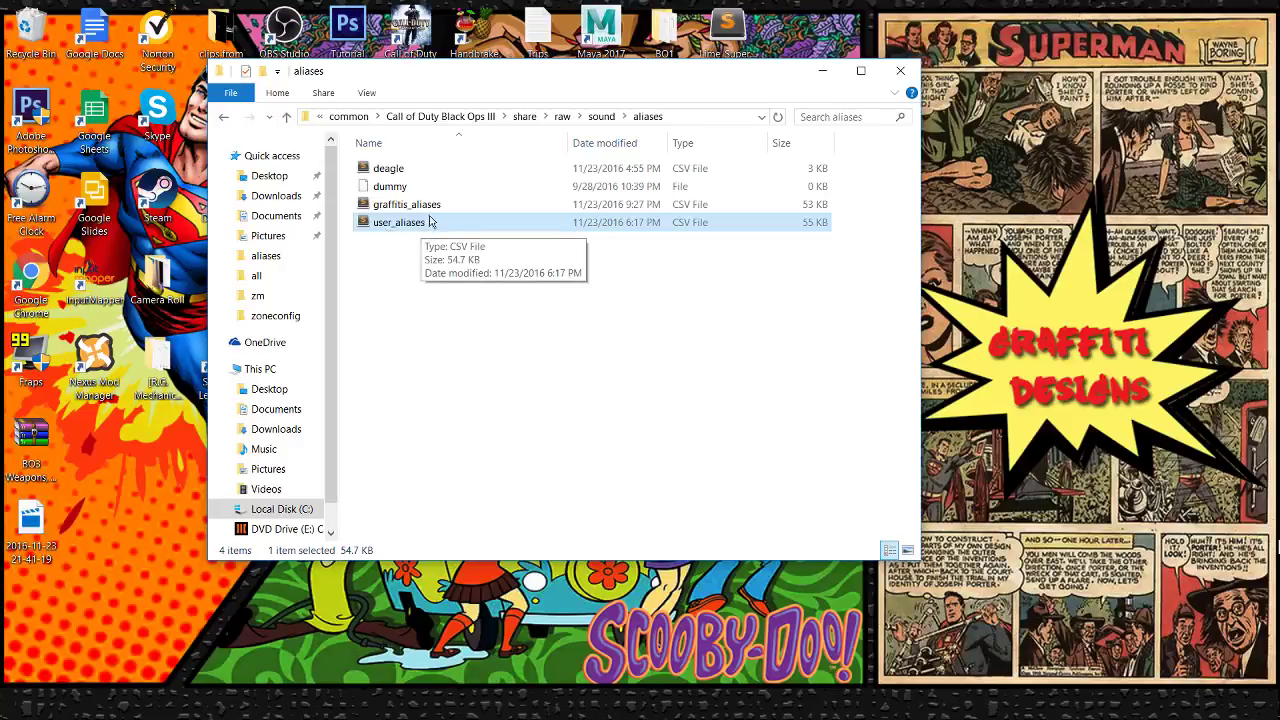
double_click(428, 205)
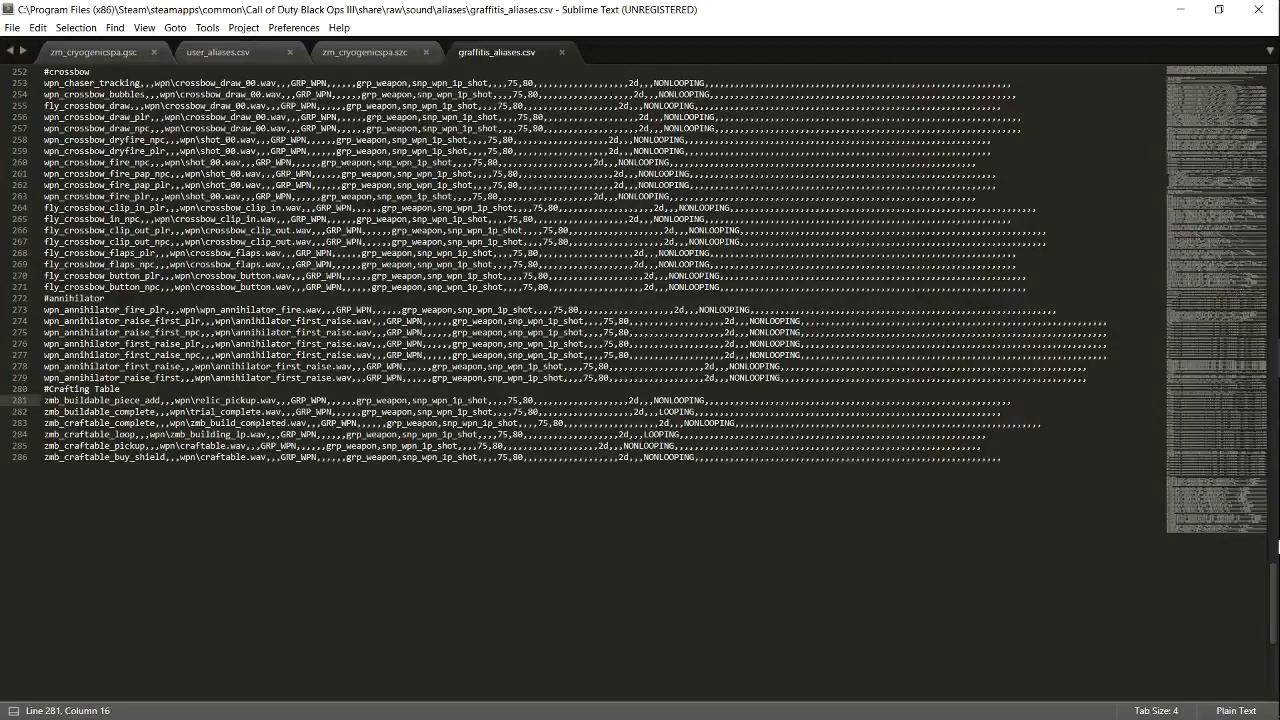
Try selecting the alias lines from the end of graffitis_aliases.csv up to the # ZOMBIE IMP section, and clear the selection.
key("shift+Up")
key("shift+Up")
key("shift+Up")
key("shift+Up")
key("shift+Up")
key("shift+Up")
key("shift+Up")
key("shift+Up")
key("shift+Up")
key("shift+Up")
key("shift+Up")
key("shift+Up")
key("shift+Up")
key("shift+Up")
key("shift+Up")
key("shift+Up")
key("shift+Up")
key("shift+Up")
key("shift+Up")
key("shift+Up")
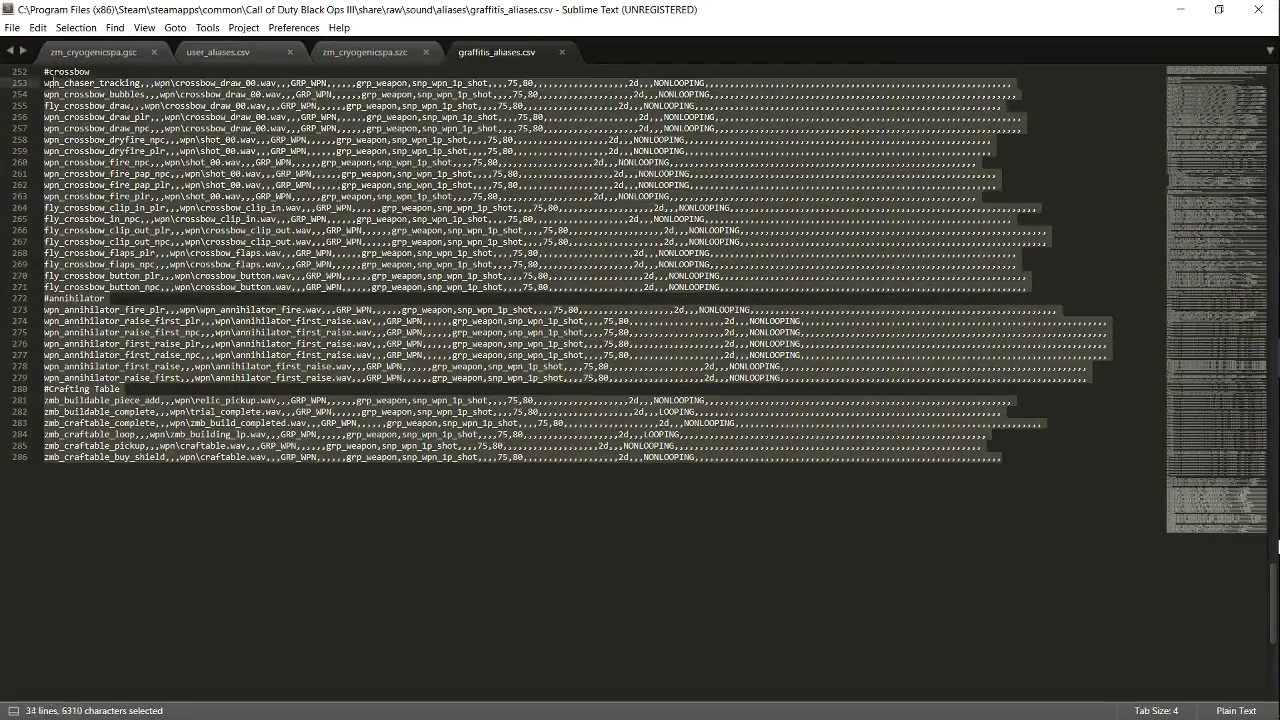
key("shift+Up")
key("shift+Up")
key("shift+Up")
key("shift+Up")
key("shift+Up")
key("shift+Up")
key("shift+Up")
key("shift+Up")
key("shift+Up")
key("shift+Up")
key("shift+Up")
key("shift+Up")
key("shift+Up")
key("shift+Up")
key("shift+Up")
key("shift+Up")
key("shift+Up")
key("shift+Up")
key("shift+Up")
key("shift+Up")
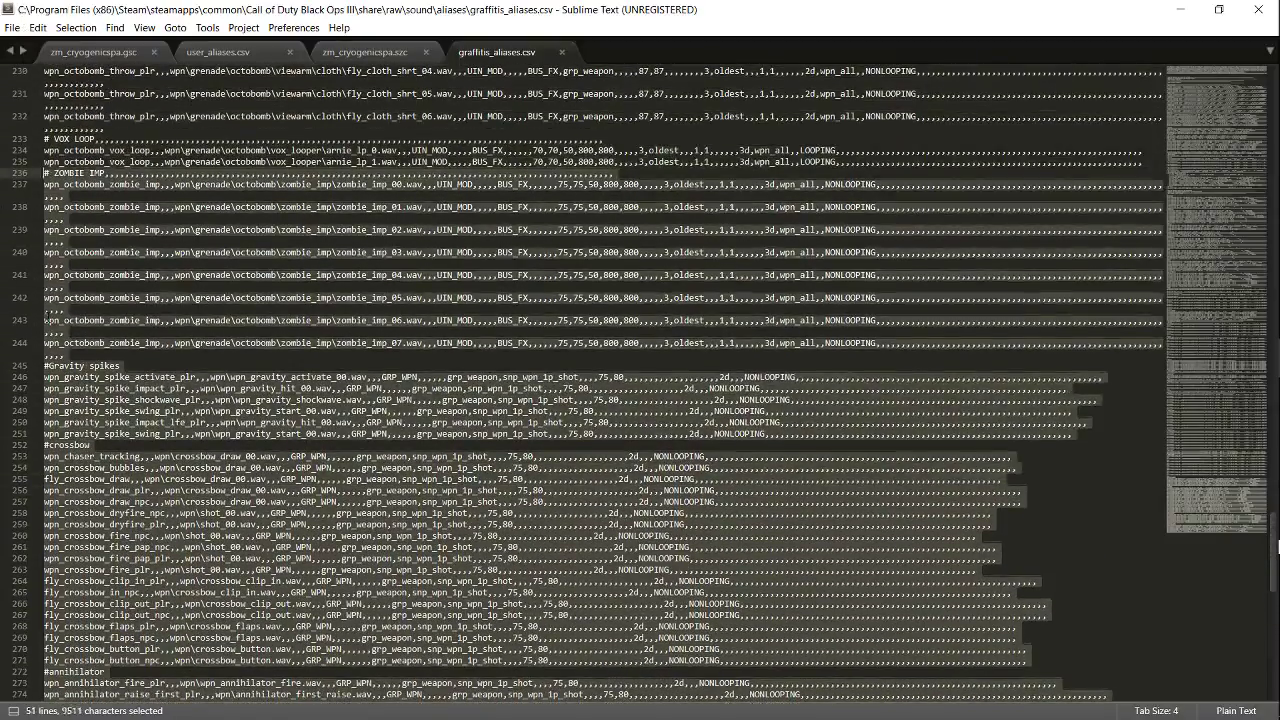
key("Right")
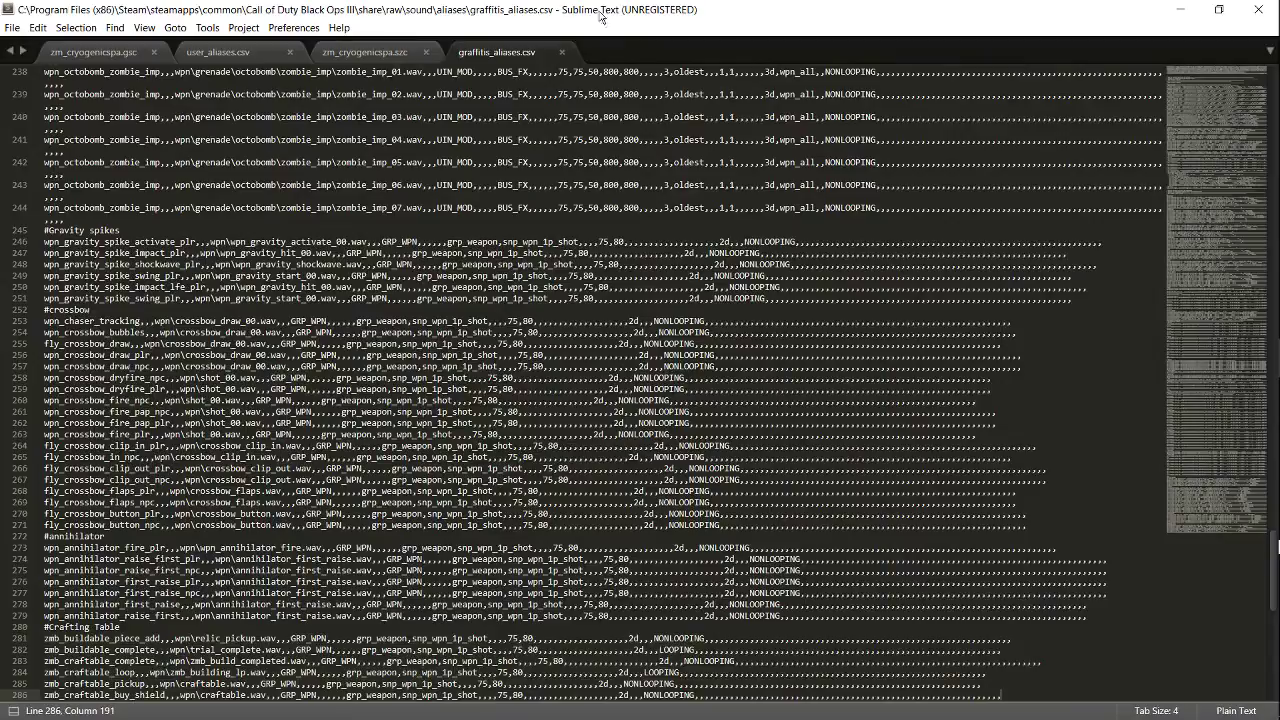
View user_aliases.csv, minimize Sublime Text and select graffitis_aliases in the aliases folder.
left_click(226, 51)
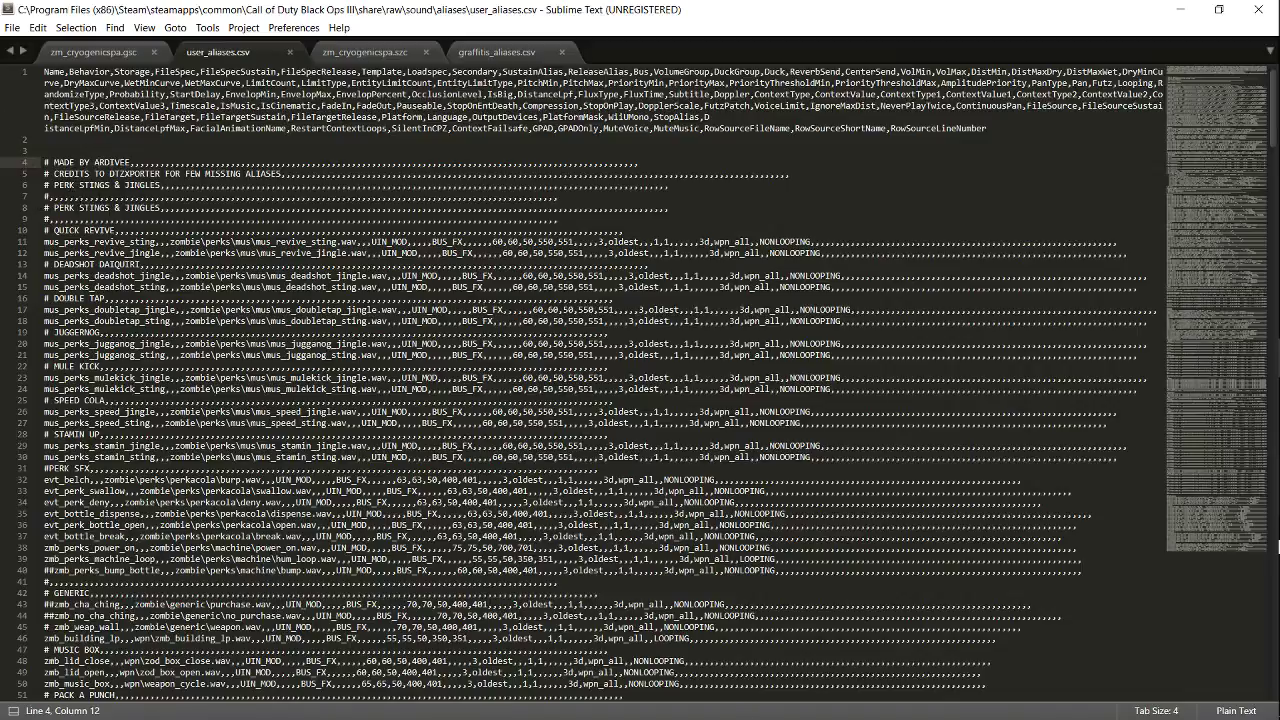
left_click(1183, 10)
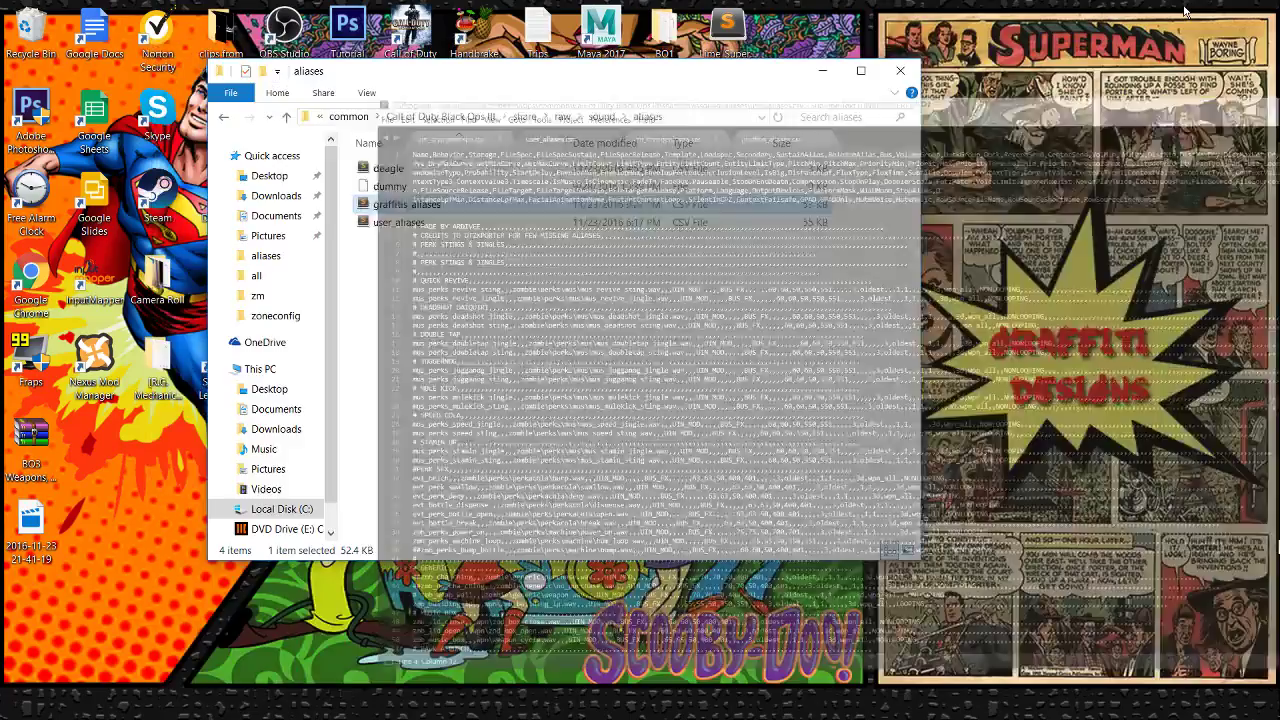
left_click(445, 266)
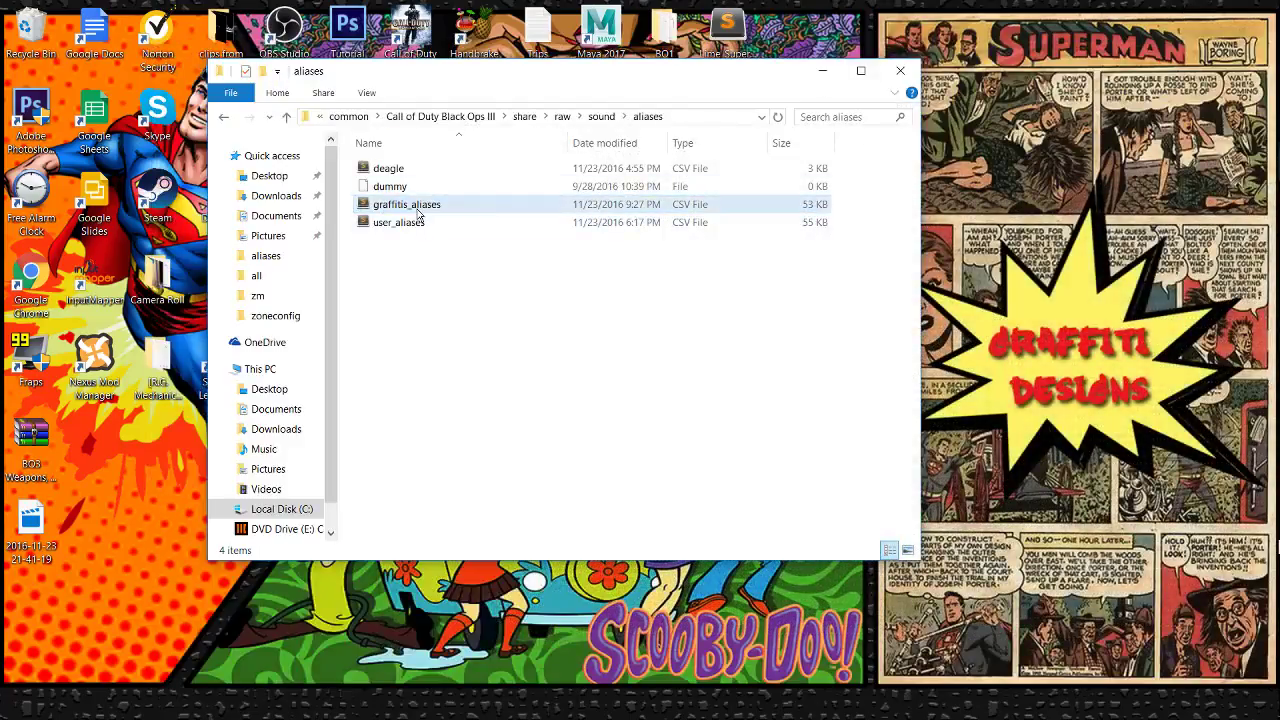
left_click(402, 230)
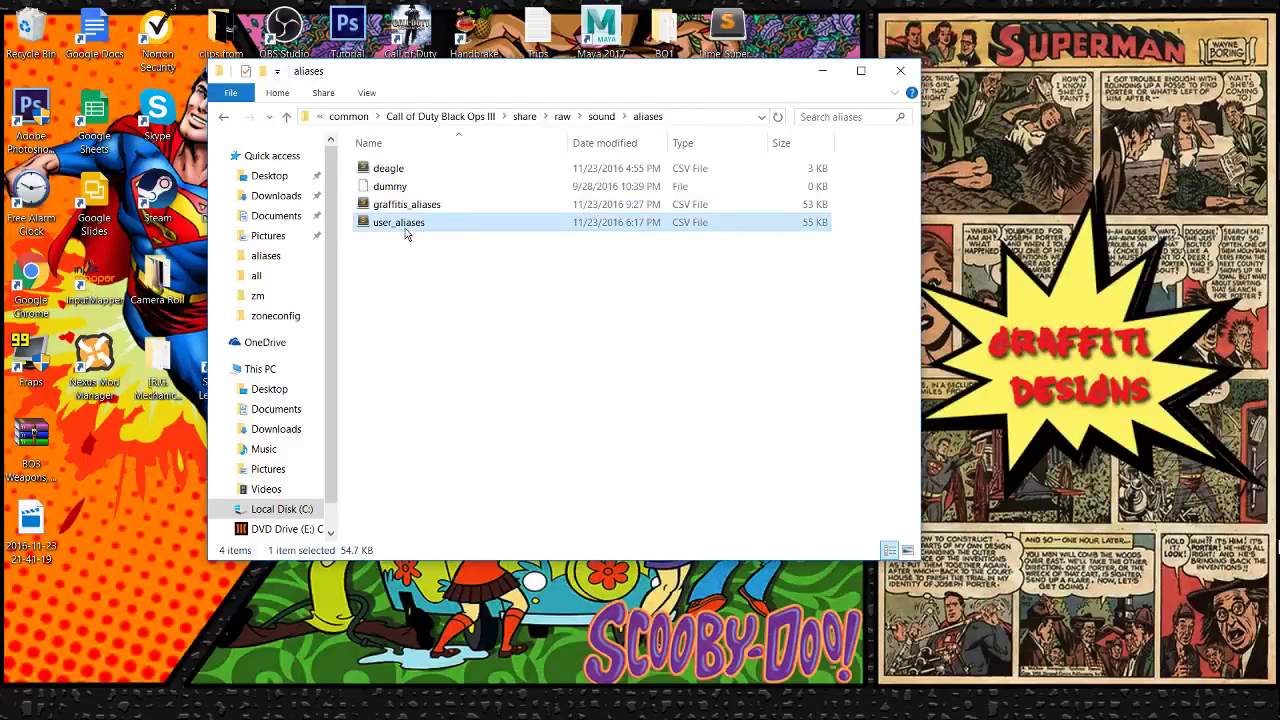
left_click(426, 205)
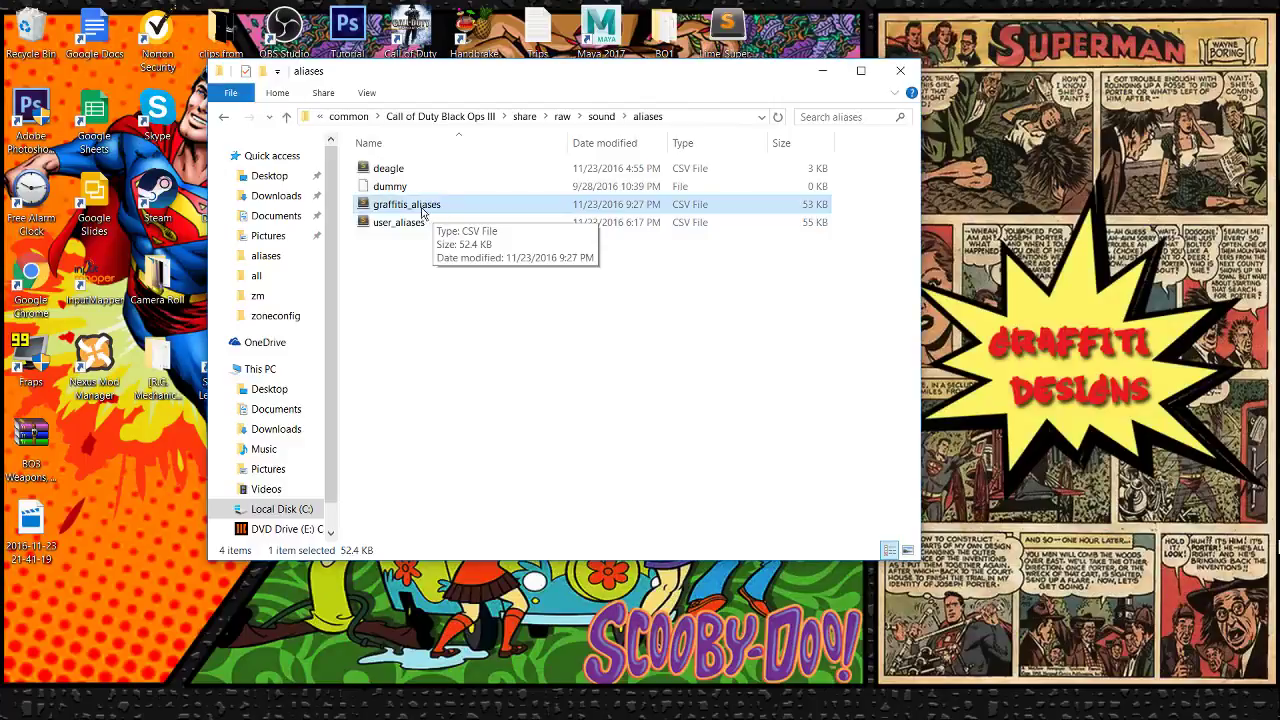
left_click(386, 223)
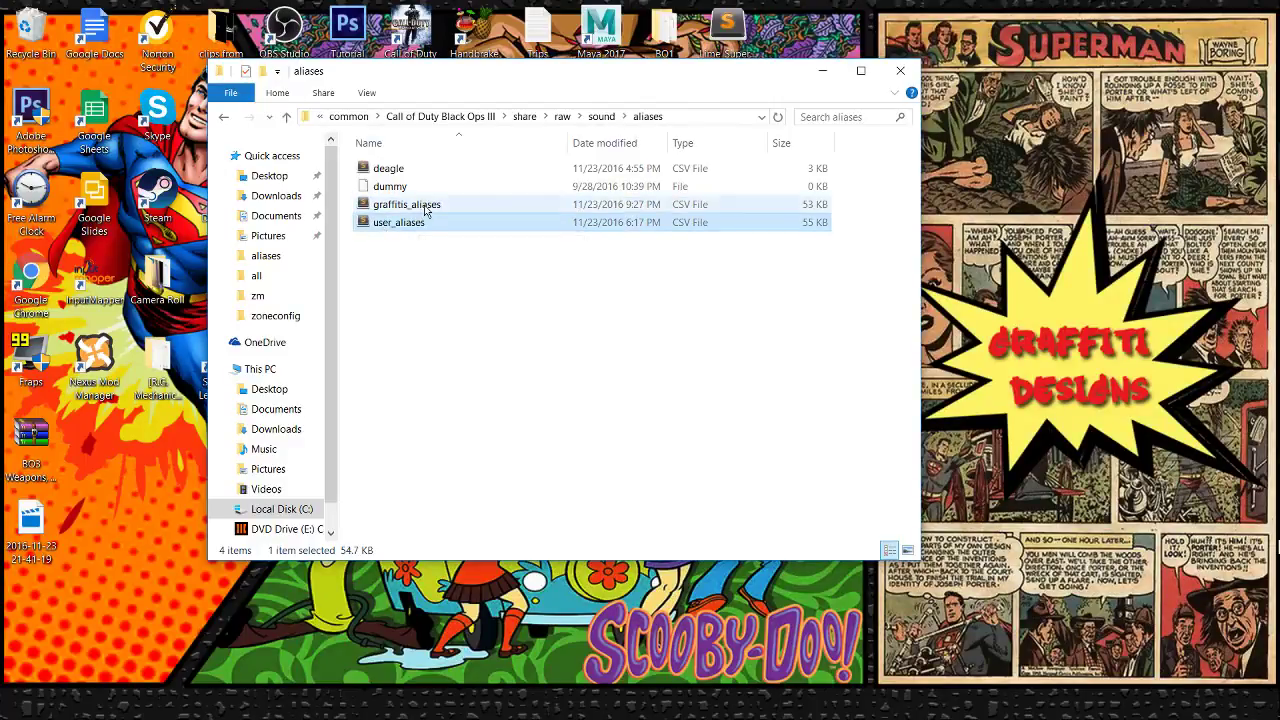
left_click(430, 205)
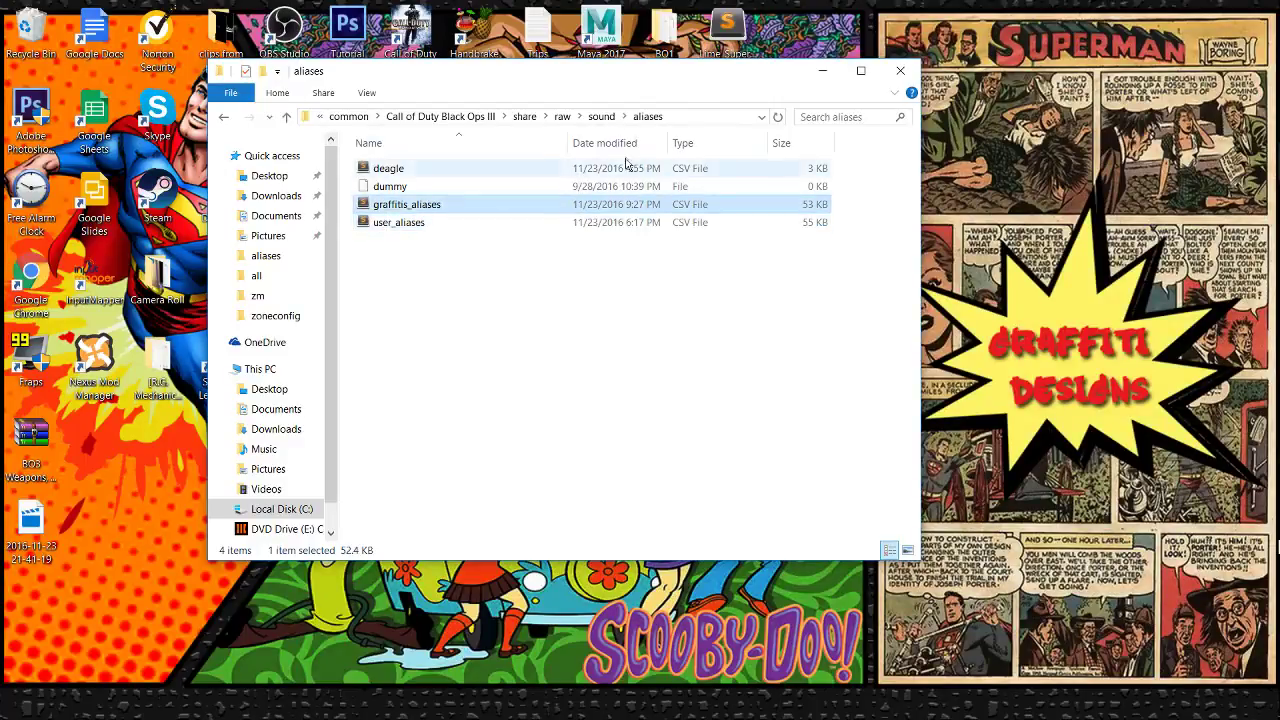
Go to usermaps\zm_cryogenicspa\sound\zoneconfig in the Call of Duty Black Ops III folder and open zm_cryogenicspa.szc.
left_click(478, 118)
scroll(523, 340, "down", 3)
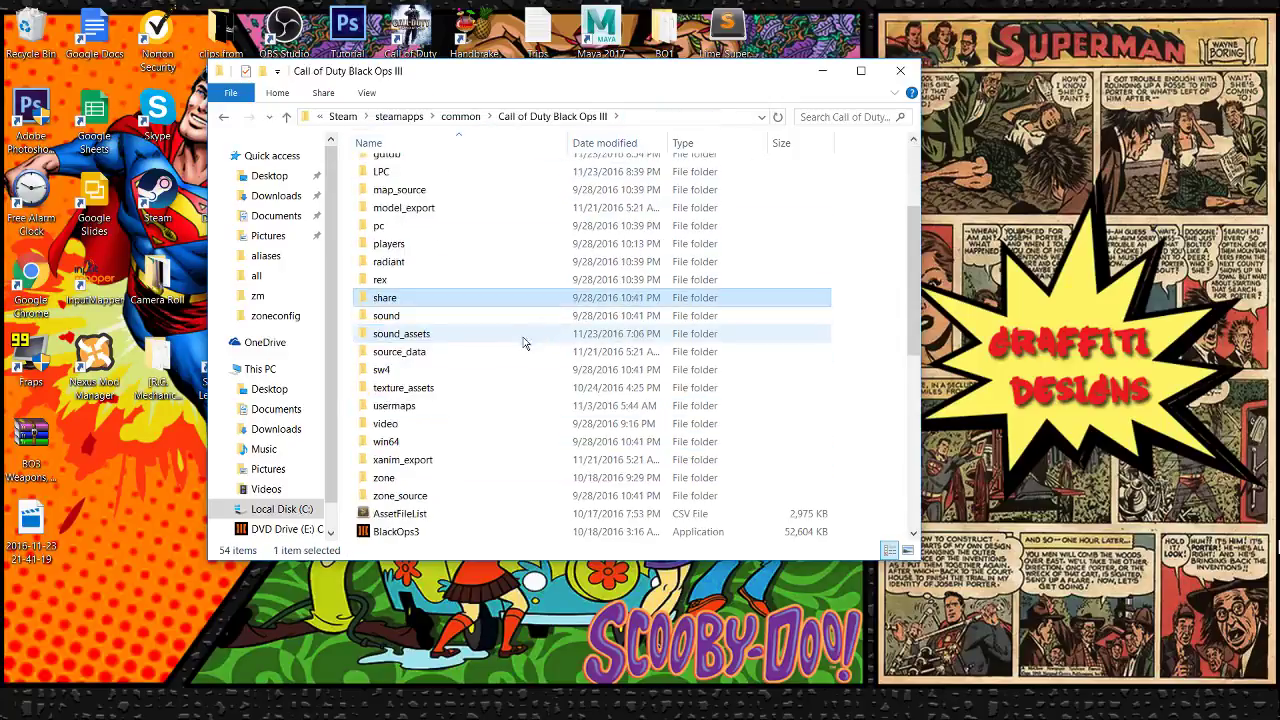
double_click(417, 410)
mouse_move(408, 263)
left_mouse_down()
mouse_move(404, 150)
mouse_move(412, 261)
left_mouse_up()
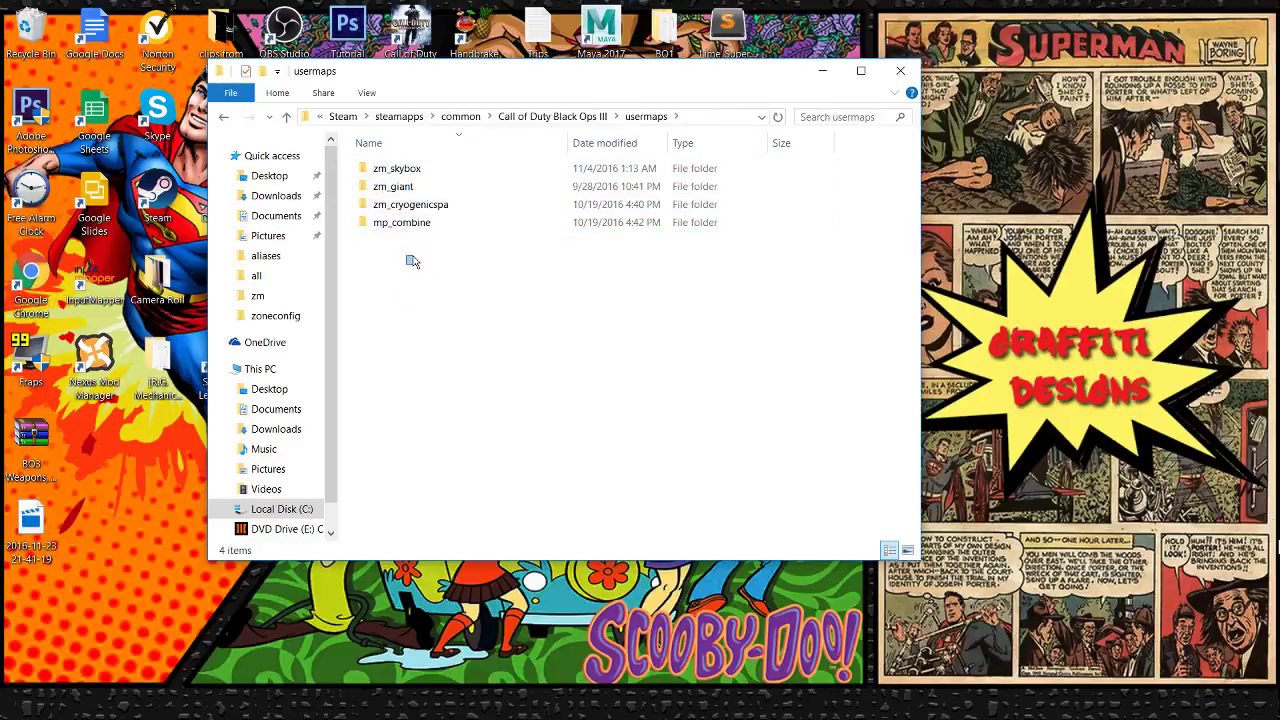
double_click(438, 206)
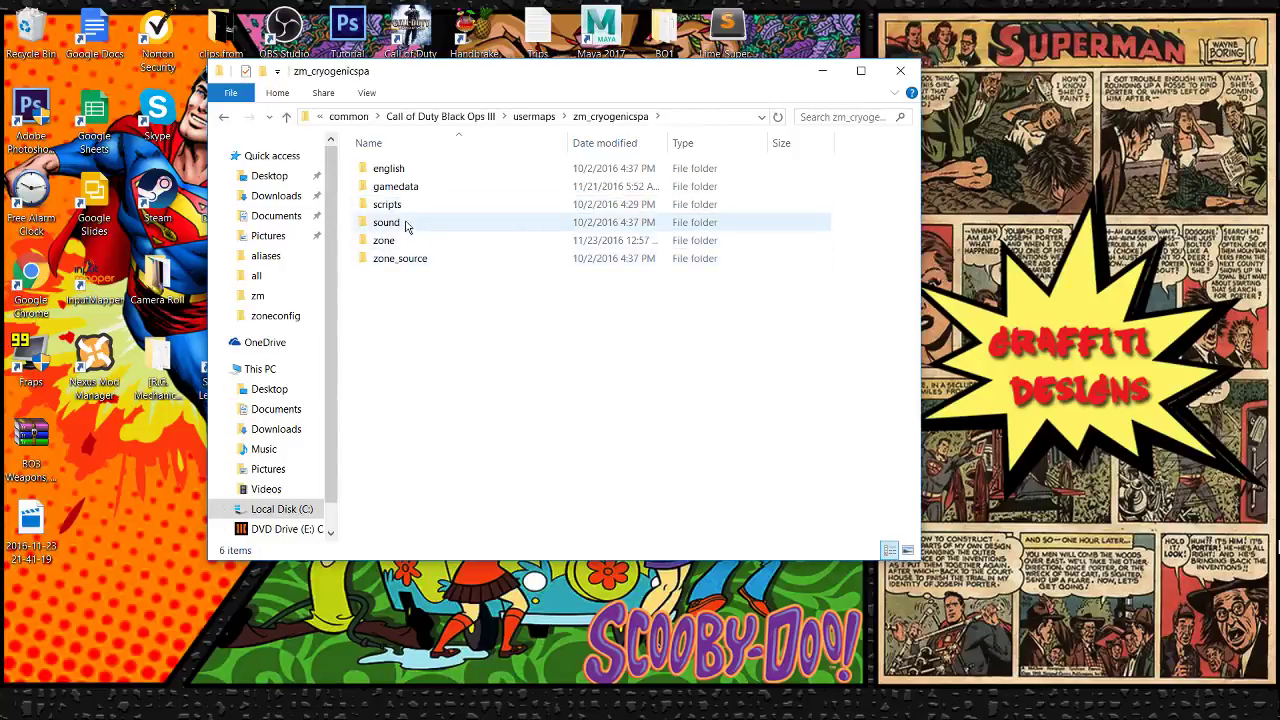
double_click(405, 224)
left_click(414, 191)
double_click(415, 189)
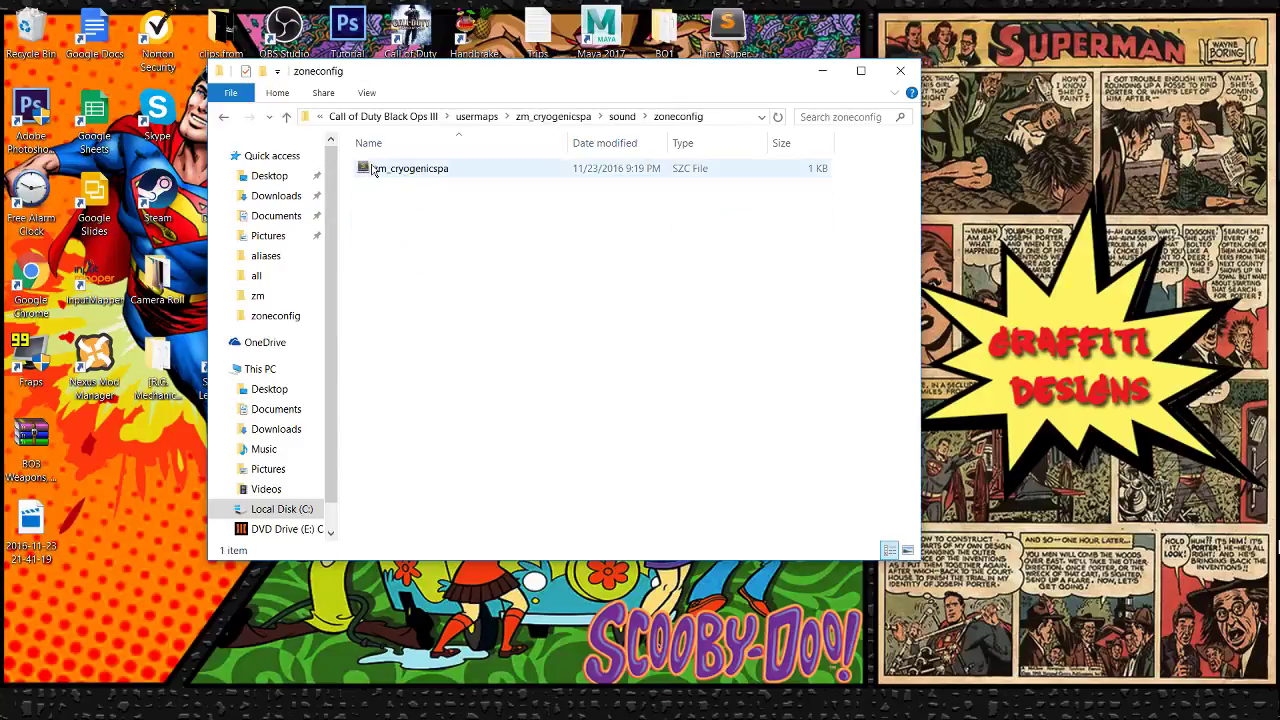
double_click(430, 170)
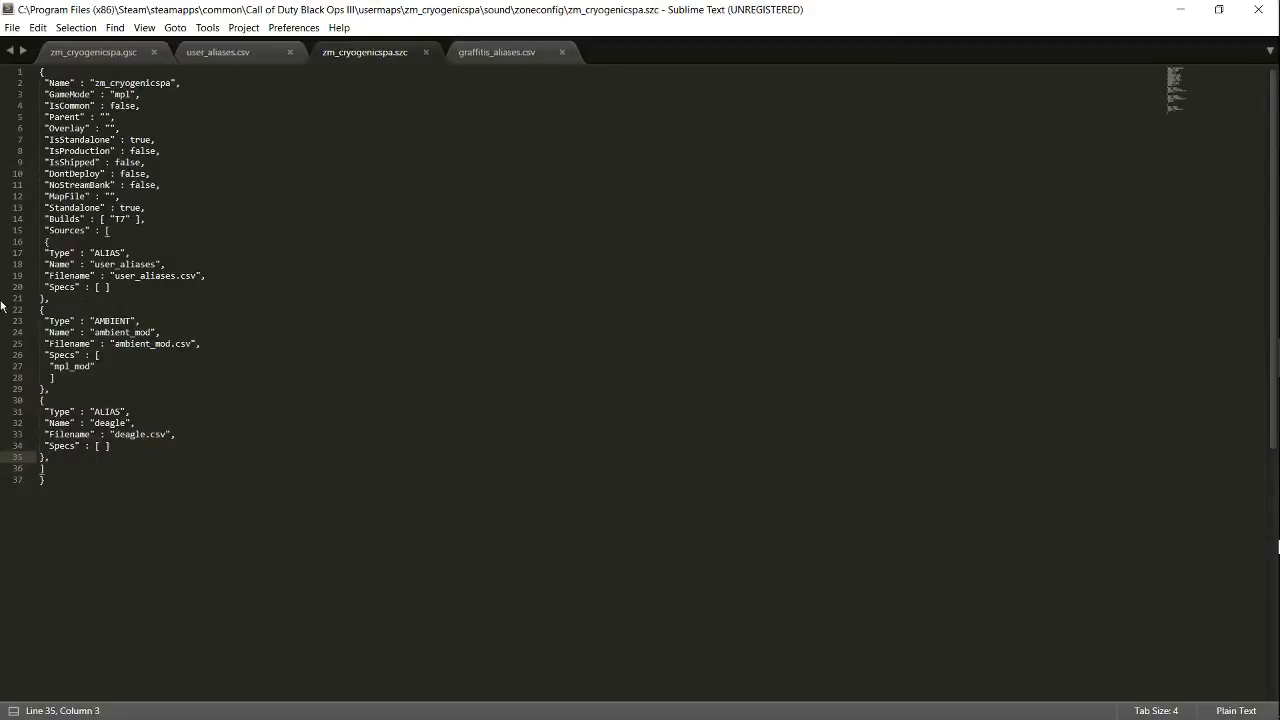
key("Down")
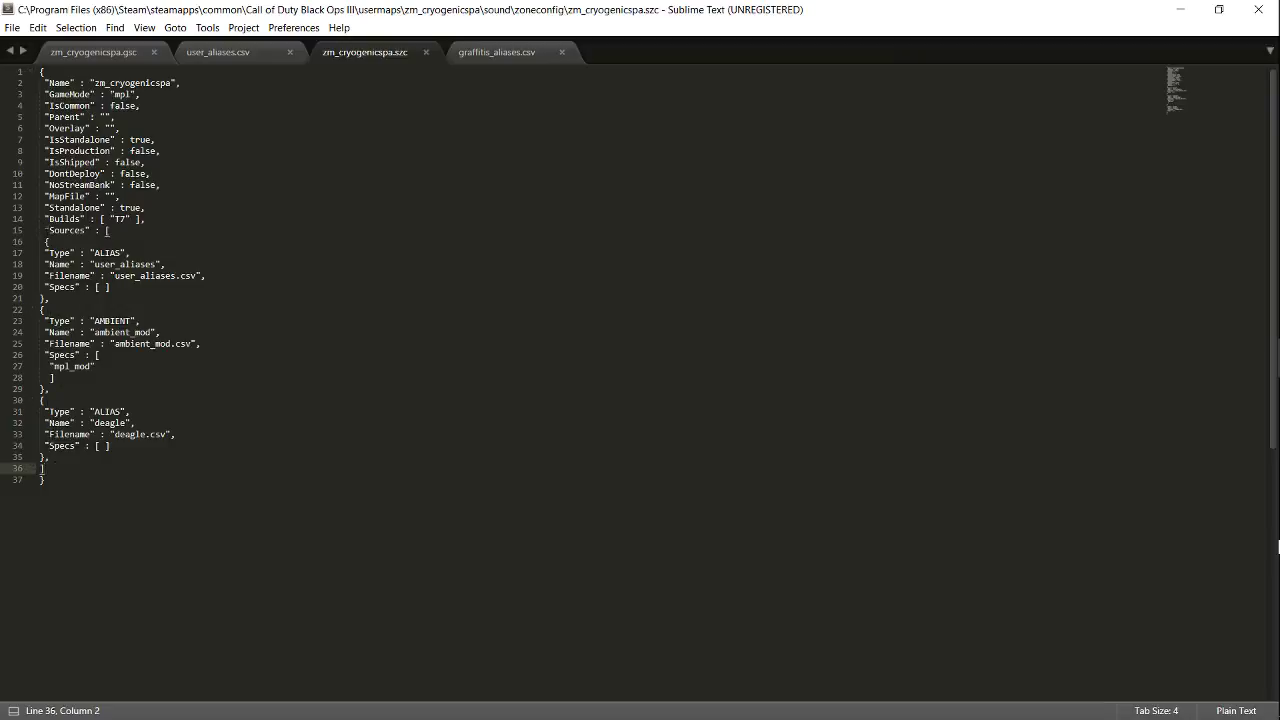
Switch to the Instructions file in Notepad and copy the complete graffitis_aliases ALIAS block, including its braces and trailing comma.
mouse_move(1278, 545)
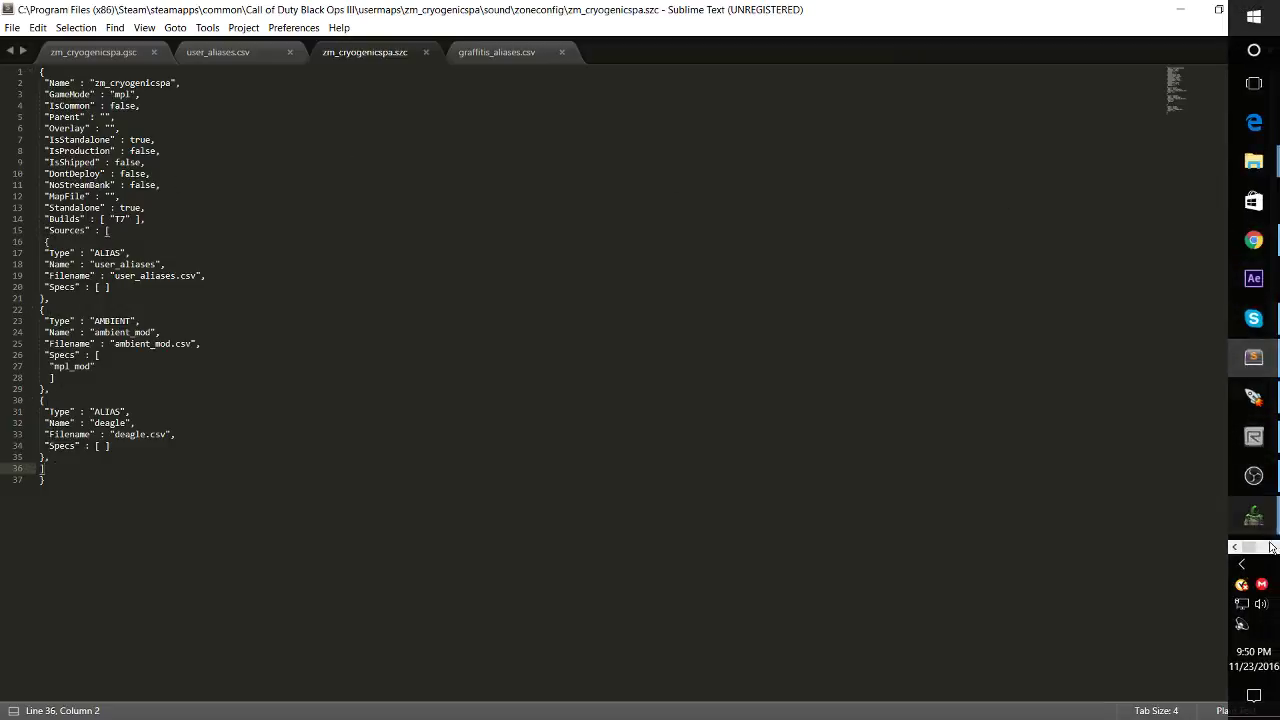
left_click(1272, 547)
mouse_move(1254, 160)
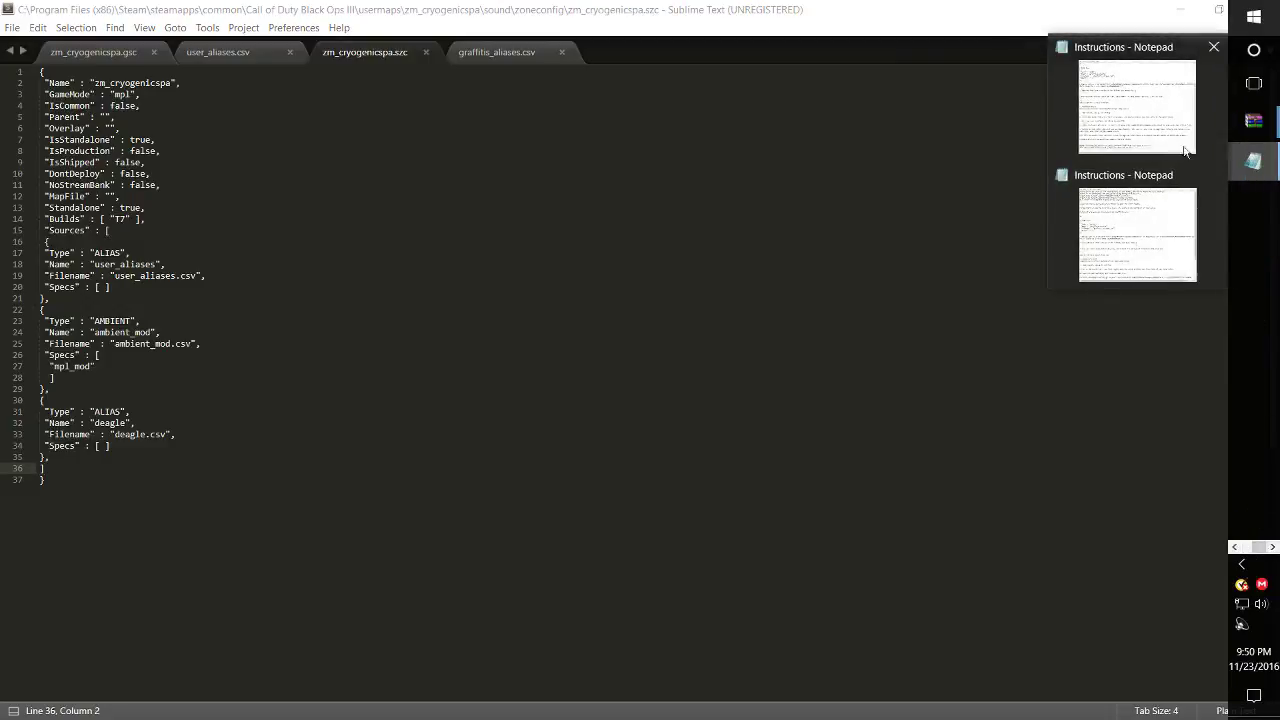
left_click(1128, 220)
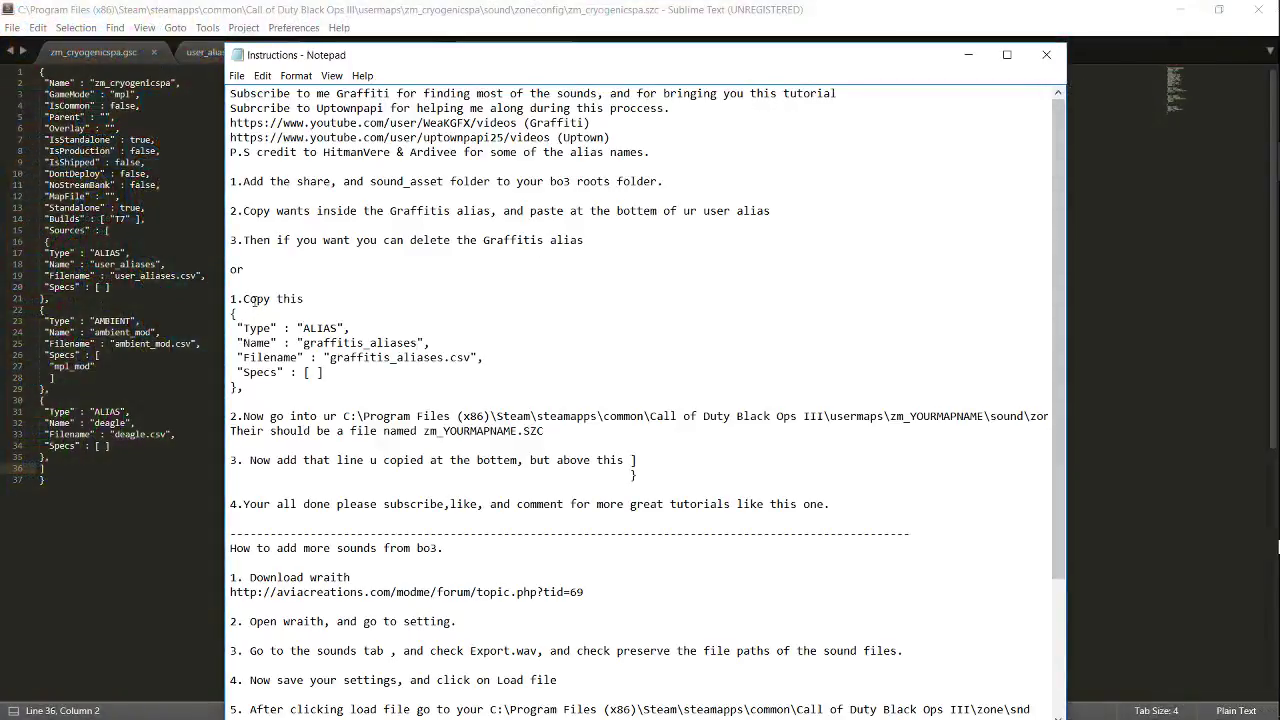
scroll(273, 275, "down", 1)
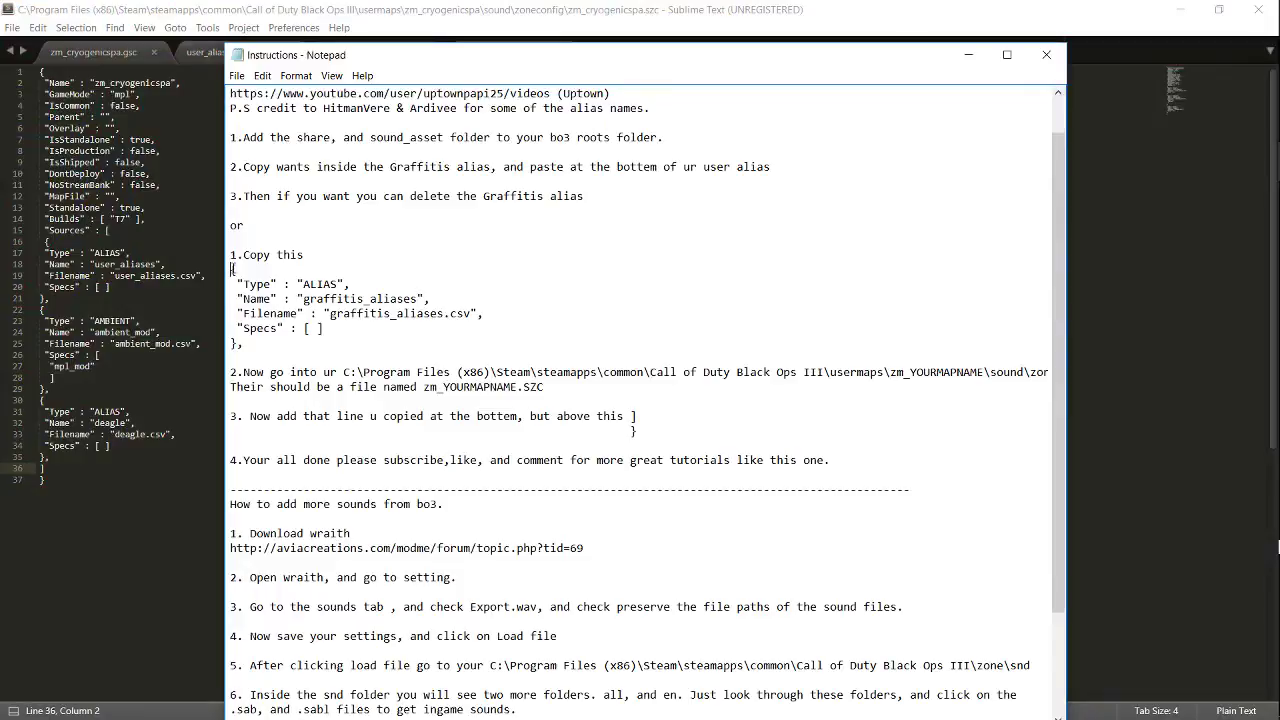
left_click_drag(307, 275, 507, 345)
key("ctrl+c")
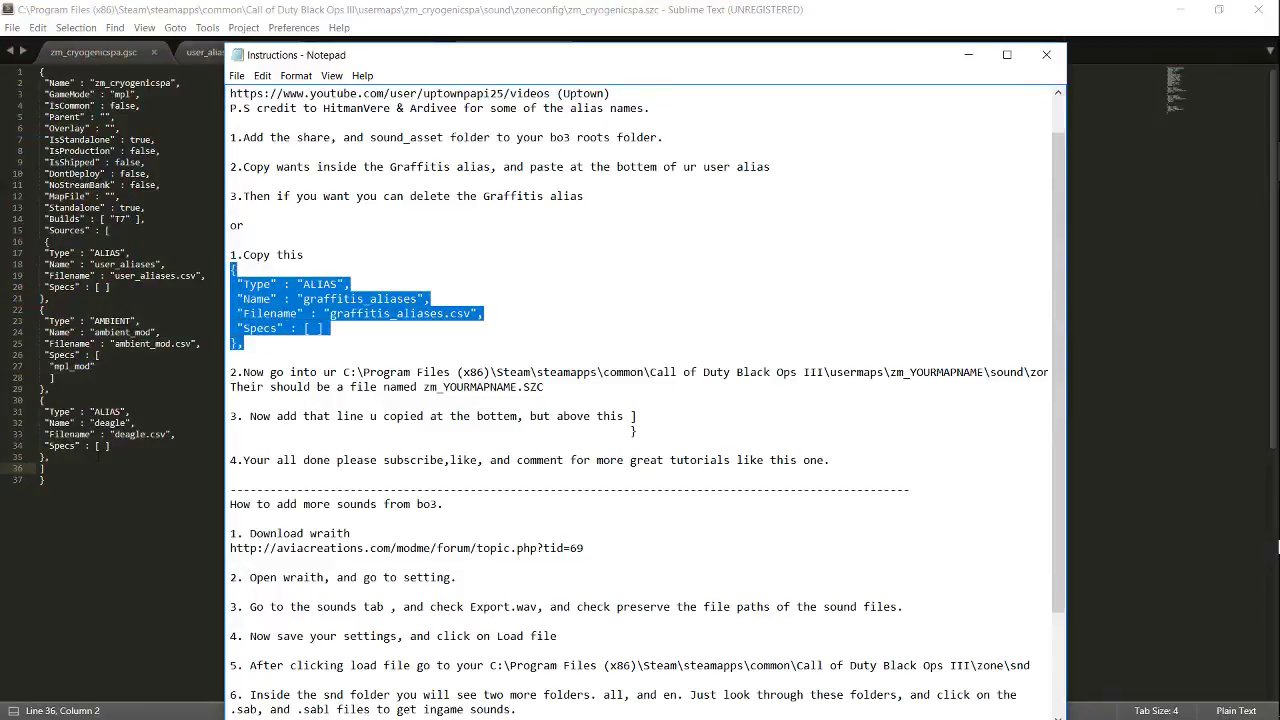
Paste the graffitis_aliases block on a new line after the deagle block in zm_cryogenicspa.szc and save the file.
left_click(95, 461)
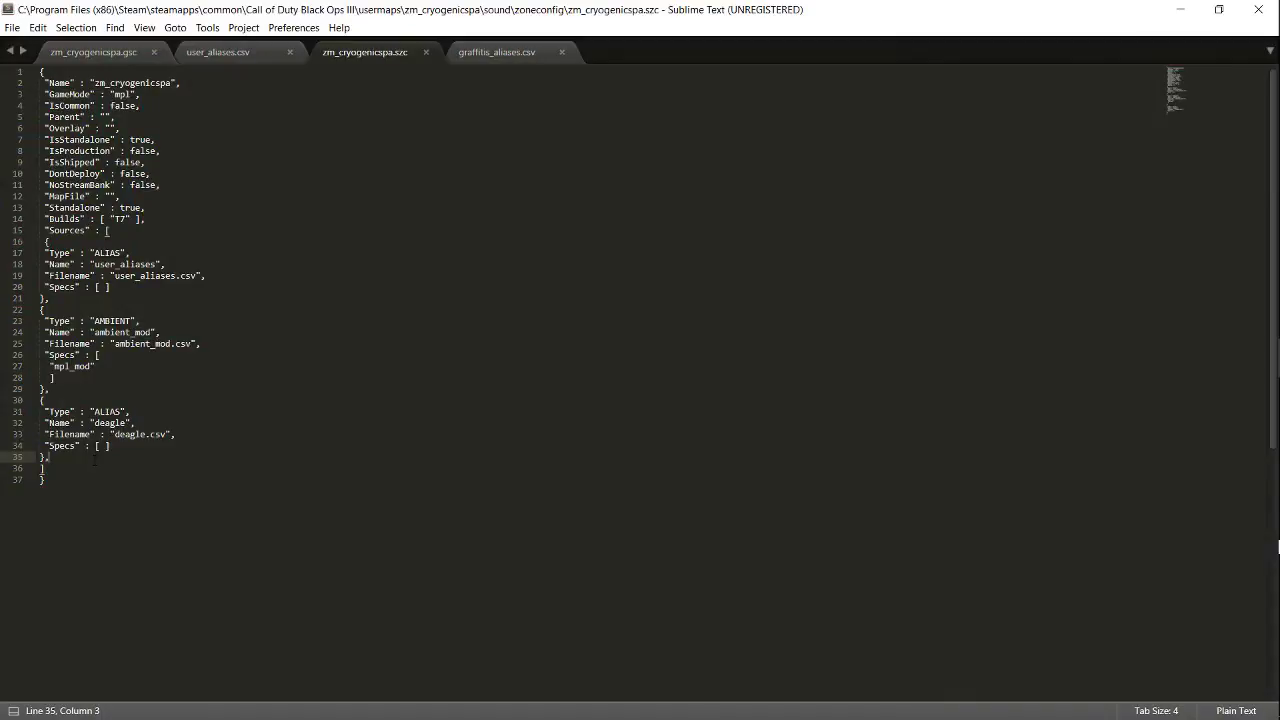
key("Return")
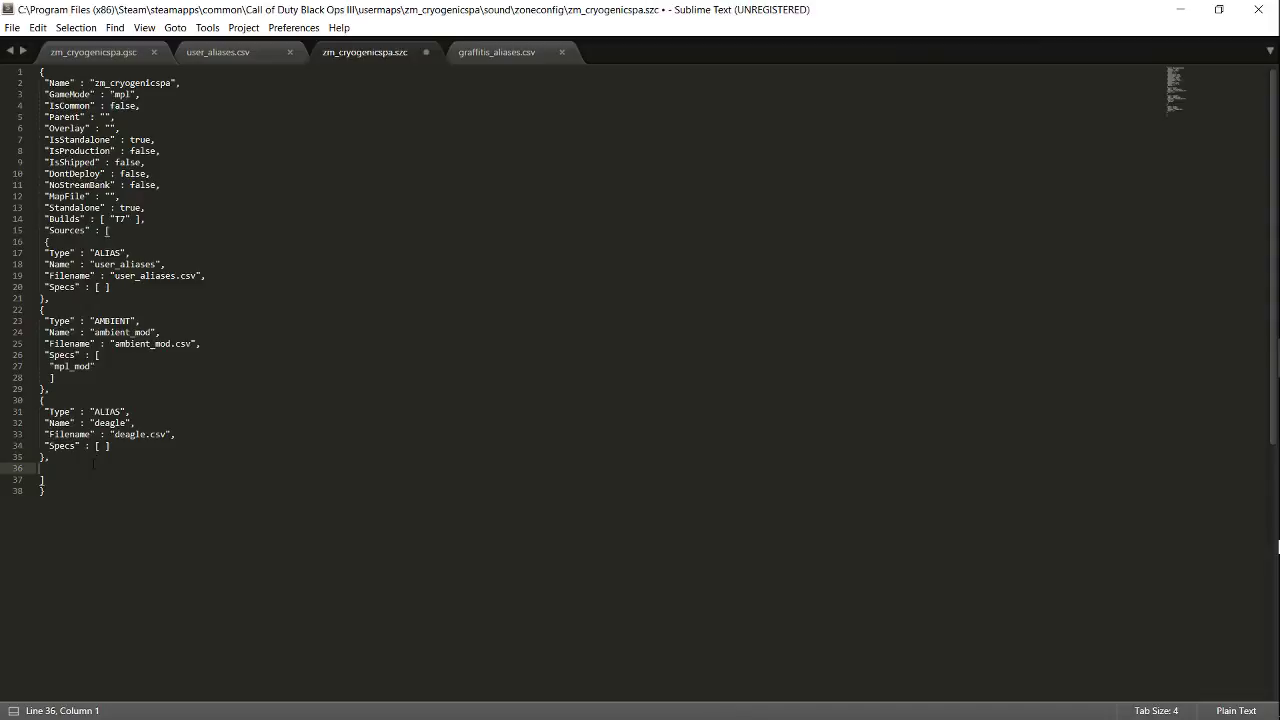
key("ctrl+v")
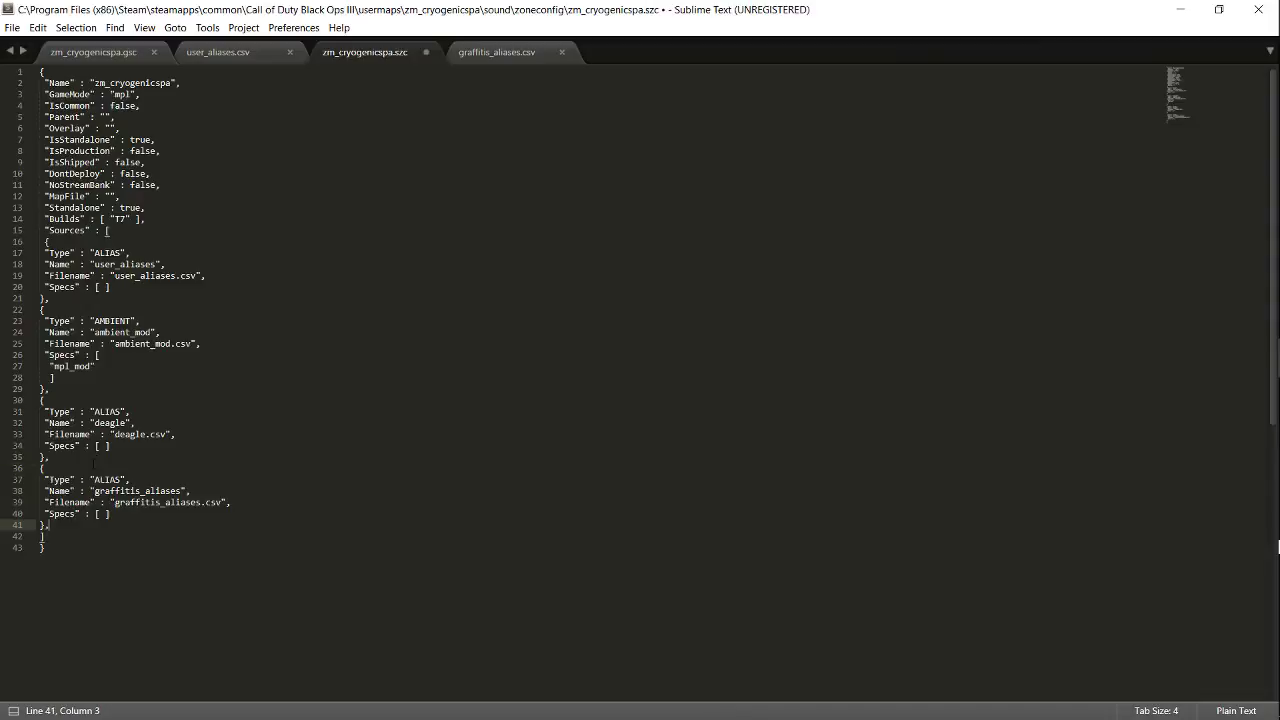
left_click(12, 27)
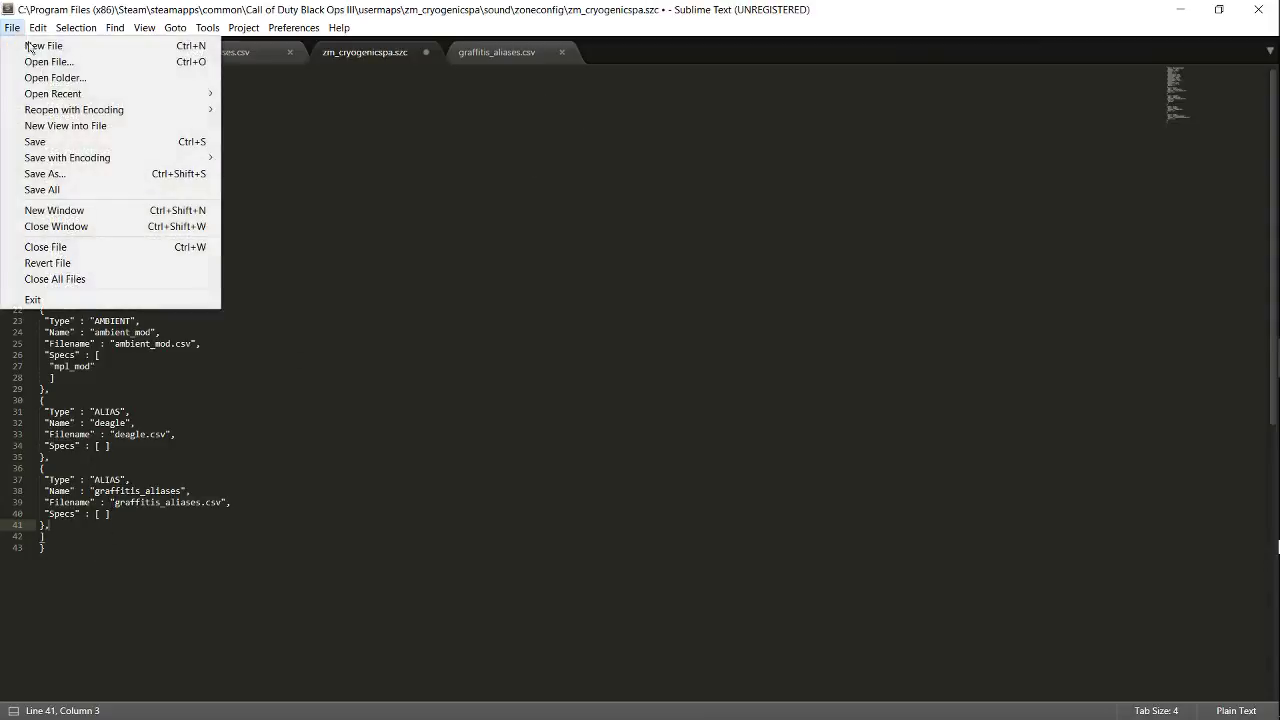
left_click(35, 142)
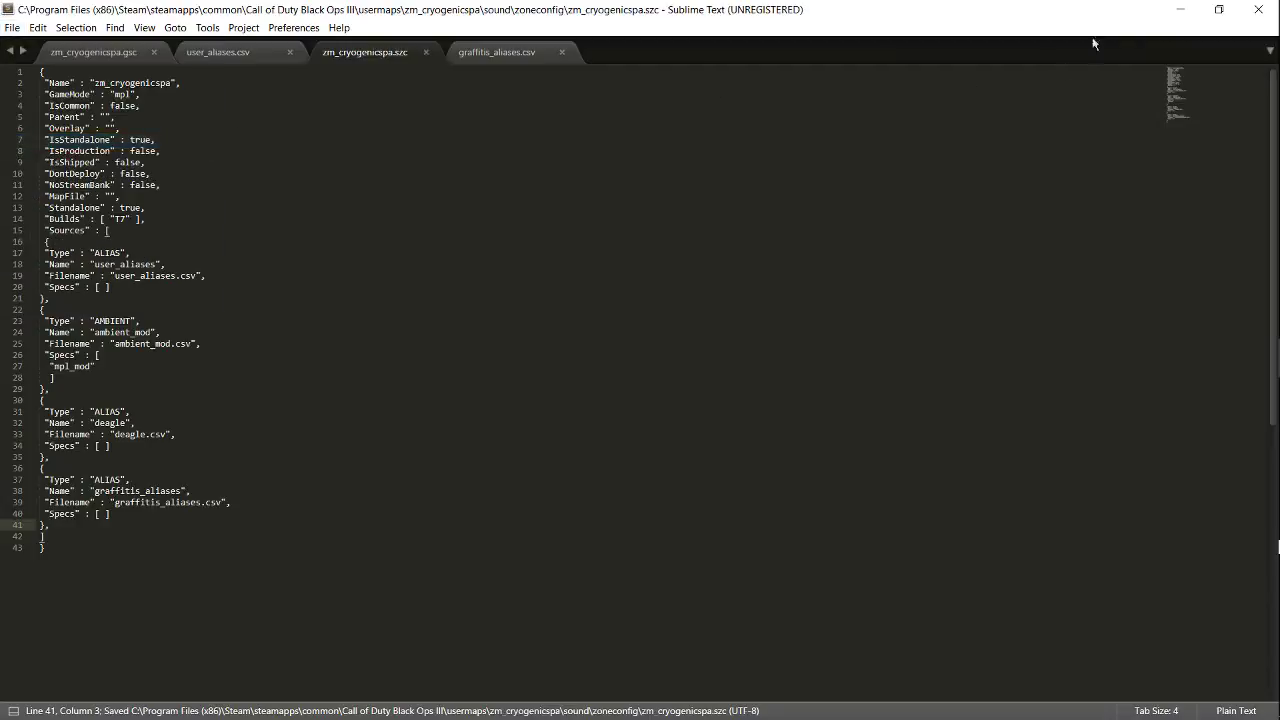
Minimize Sublime Text, read the rest of the Notepad instructions to the end, and minimize Notepad.
left_click(1180, 12)
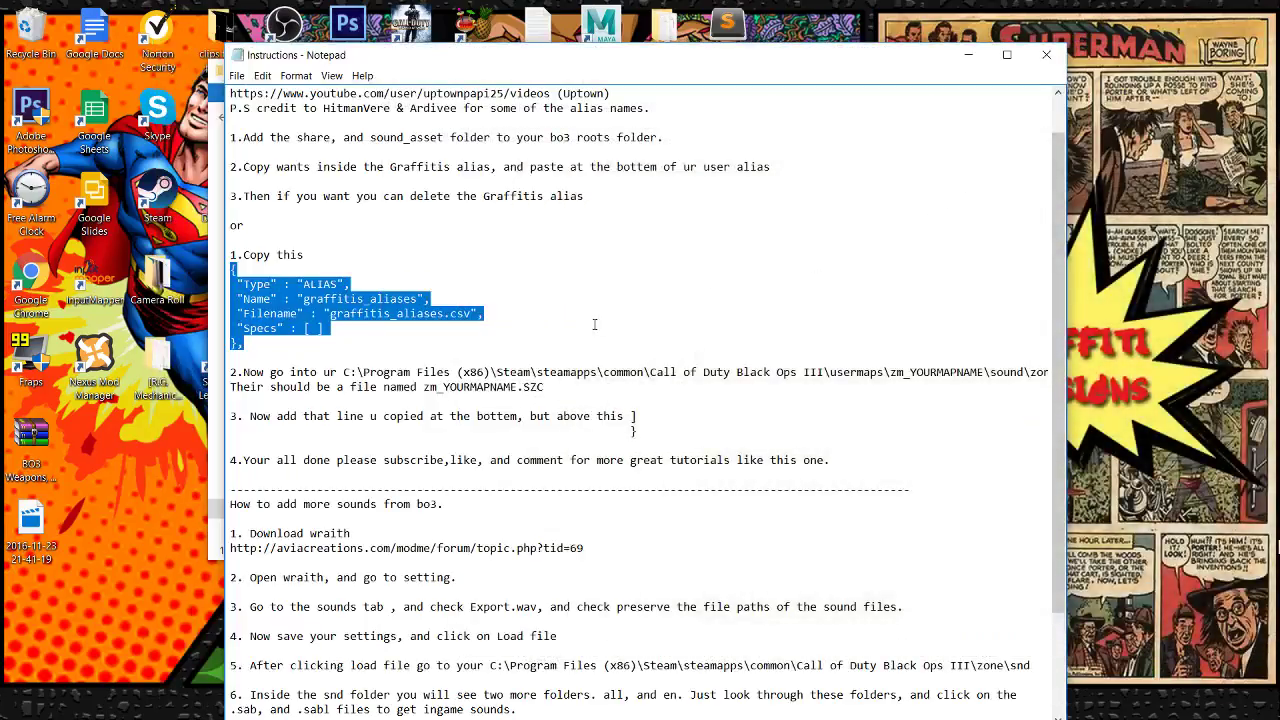
left_click(604, 321)
scroll(610, 321, "down", 2)
scroll(625, 321, "down", 1)
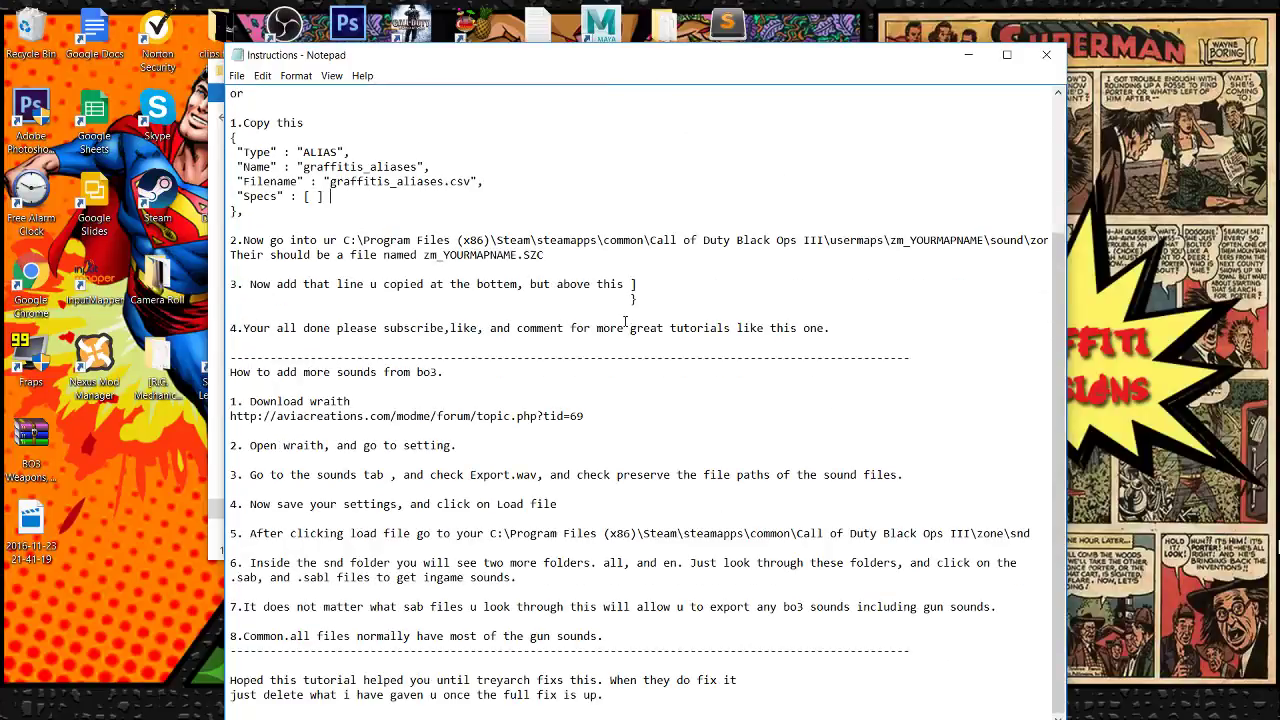
left_click(968, 55)
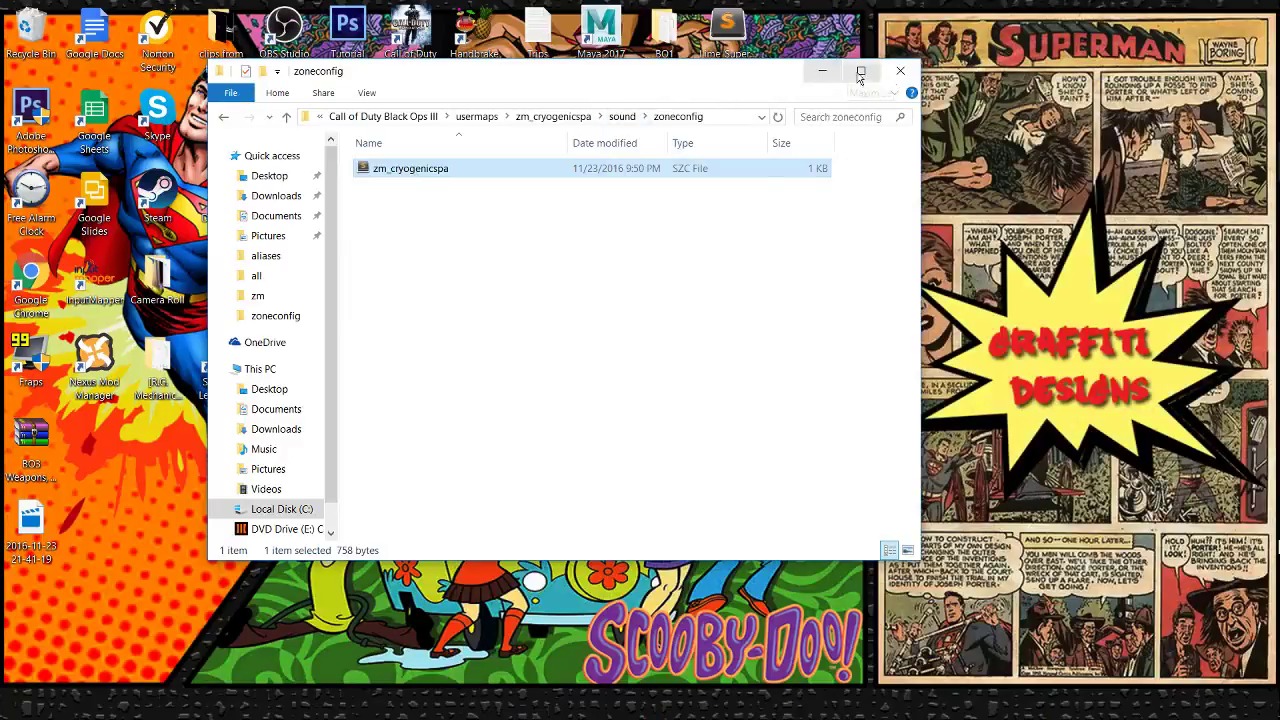
Reopen the Instructions file in Notepad, review the zoneconfig steps and the section on adding more BO3 sounds, and minimize it.
key("super")
mouse_move(1275, 545)
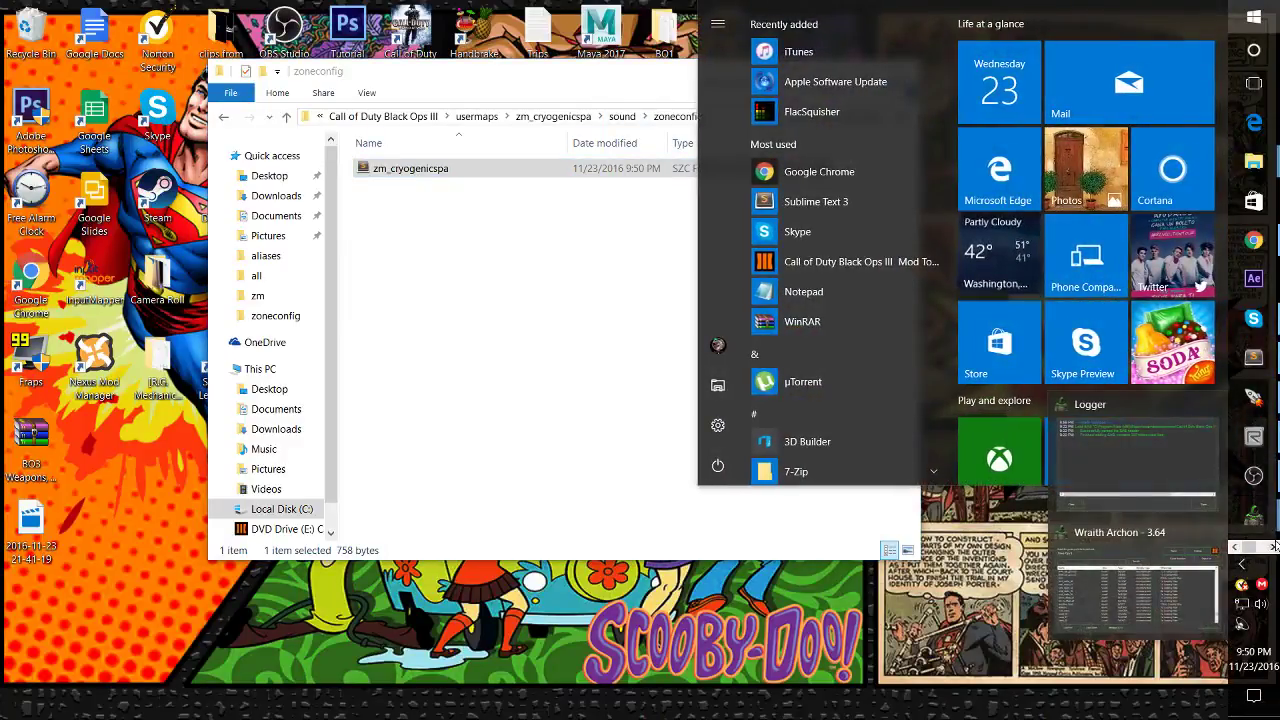
mouse_move(1254, 160)
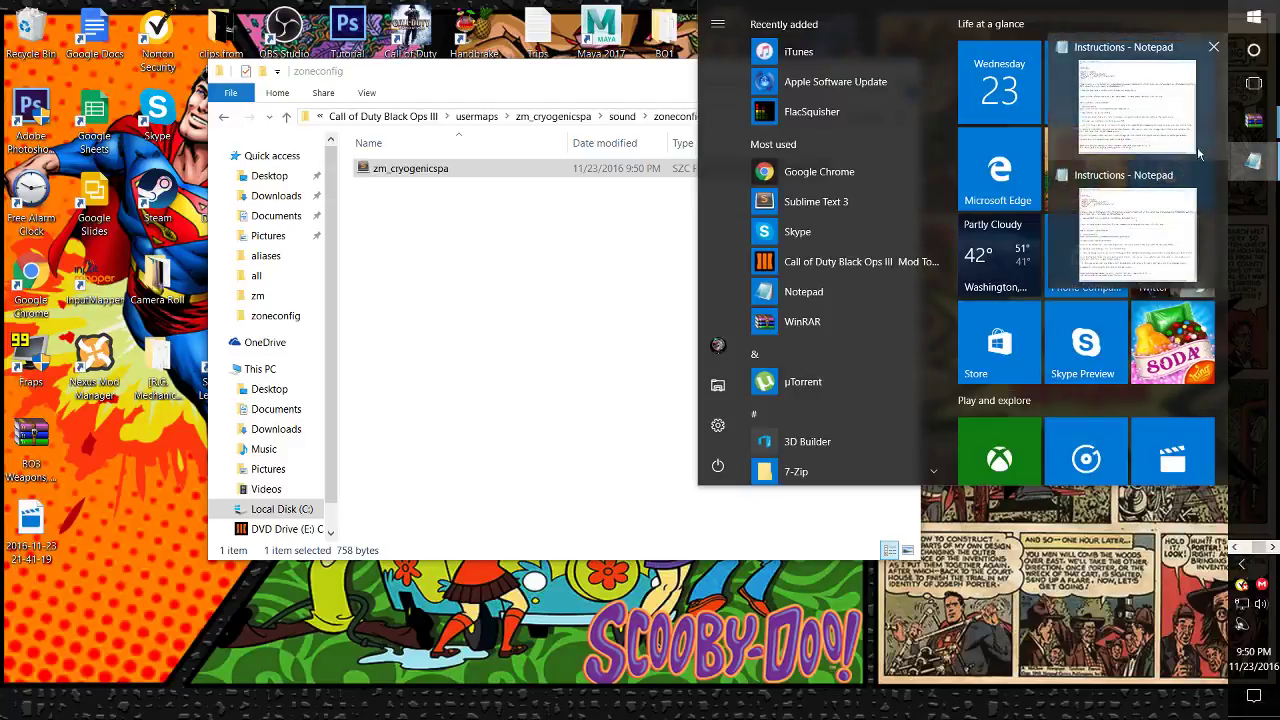
mouse_move(1141, 243)
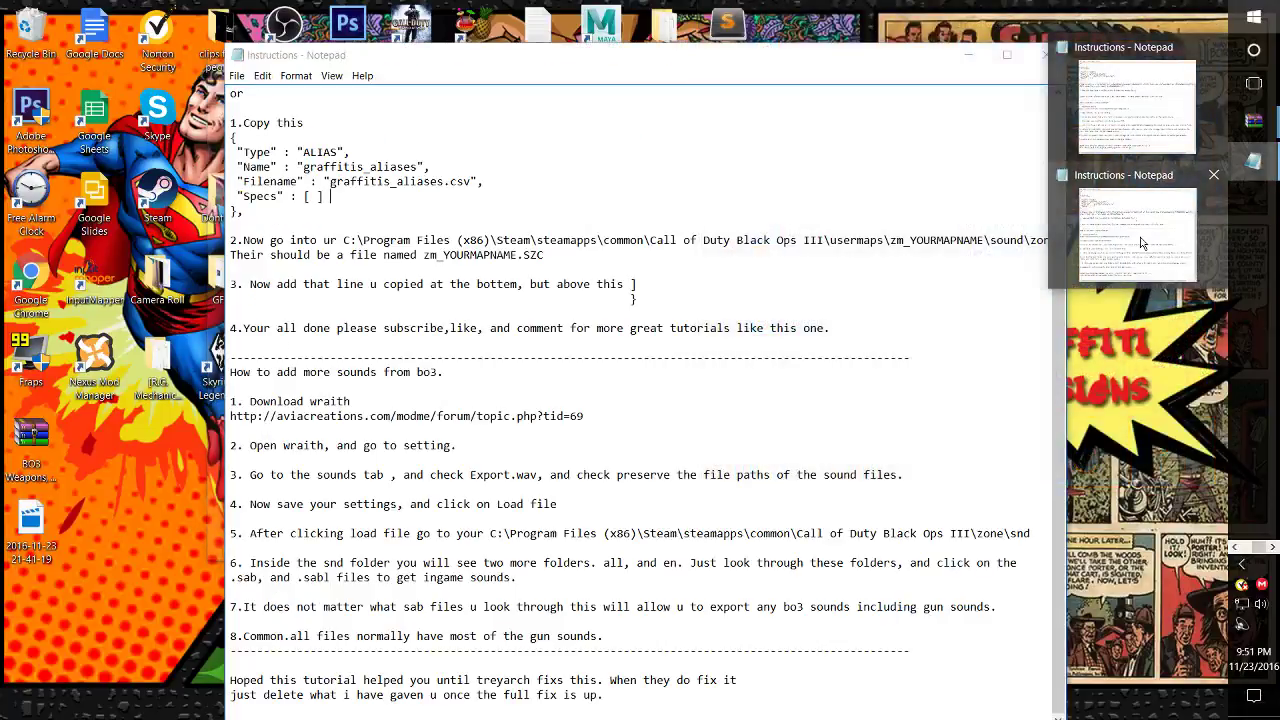
left_click(1141, 243)
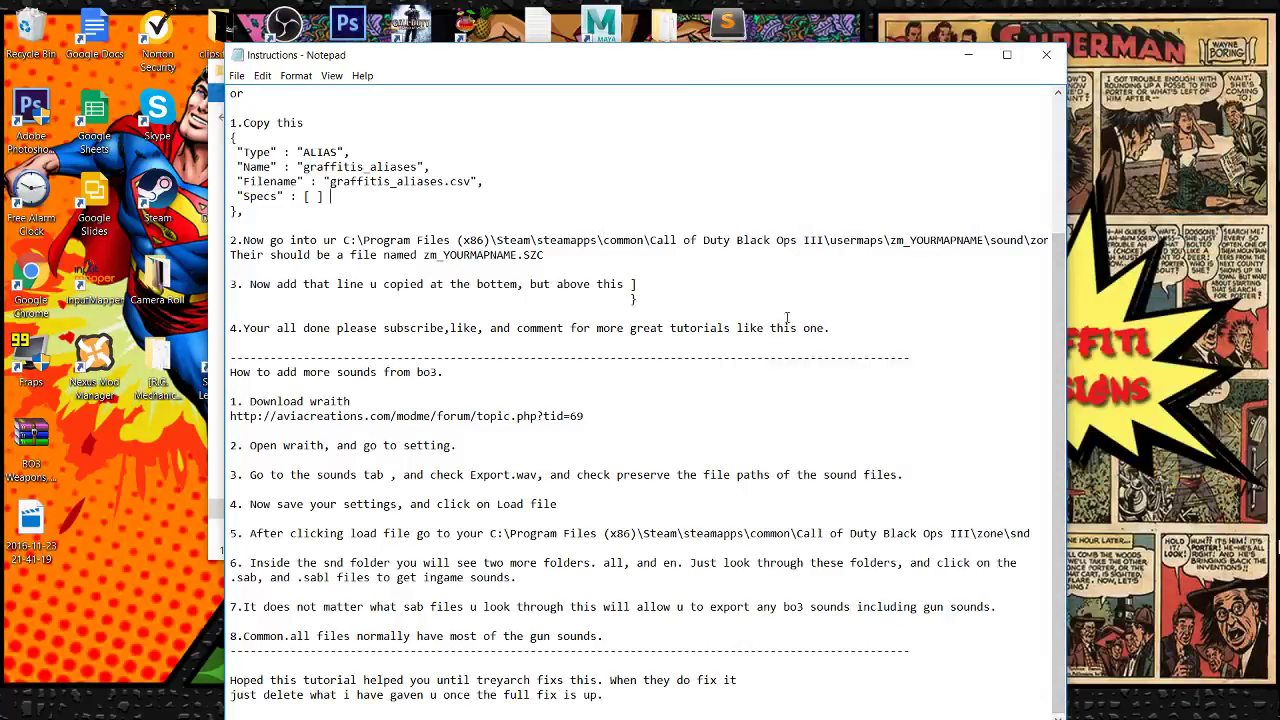
left_click(968, 54)
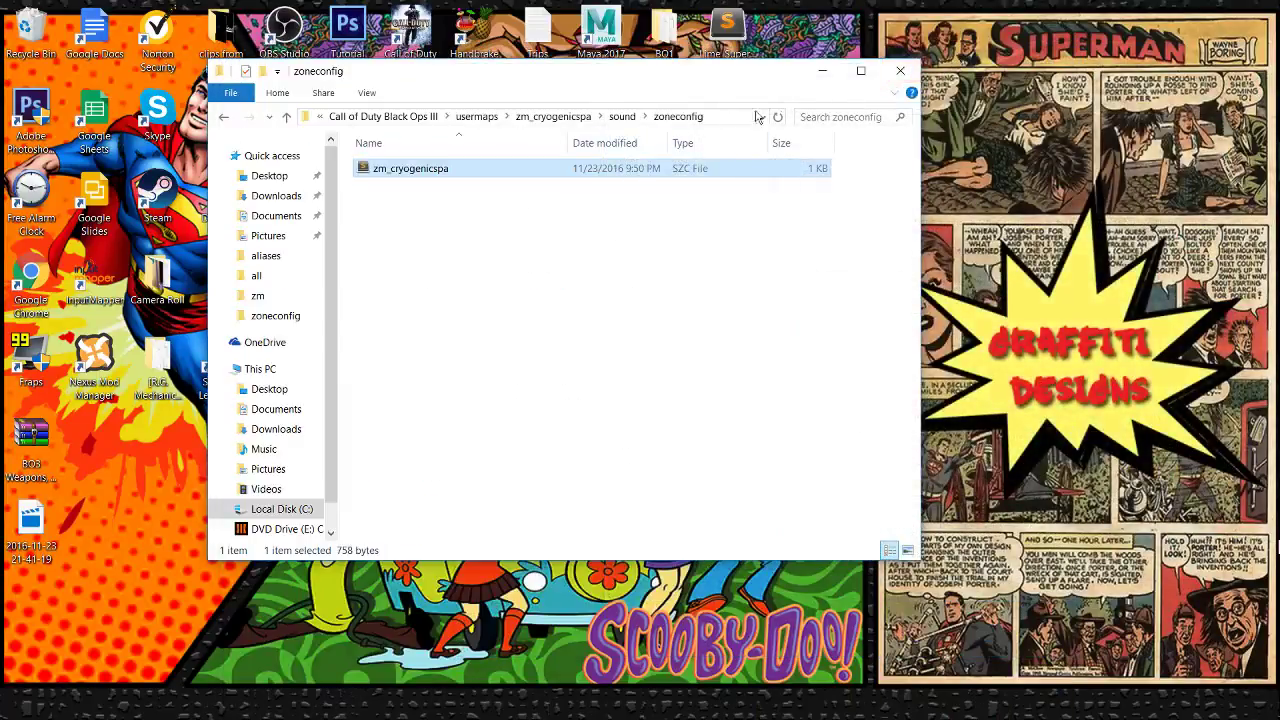
Switch to Sublime Text and delete the whole graffitis_aliases ALIAS block after the deagle block in zm_cryogenicspa.szc, leaving no empty line.
key("super")
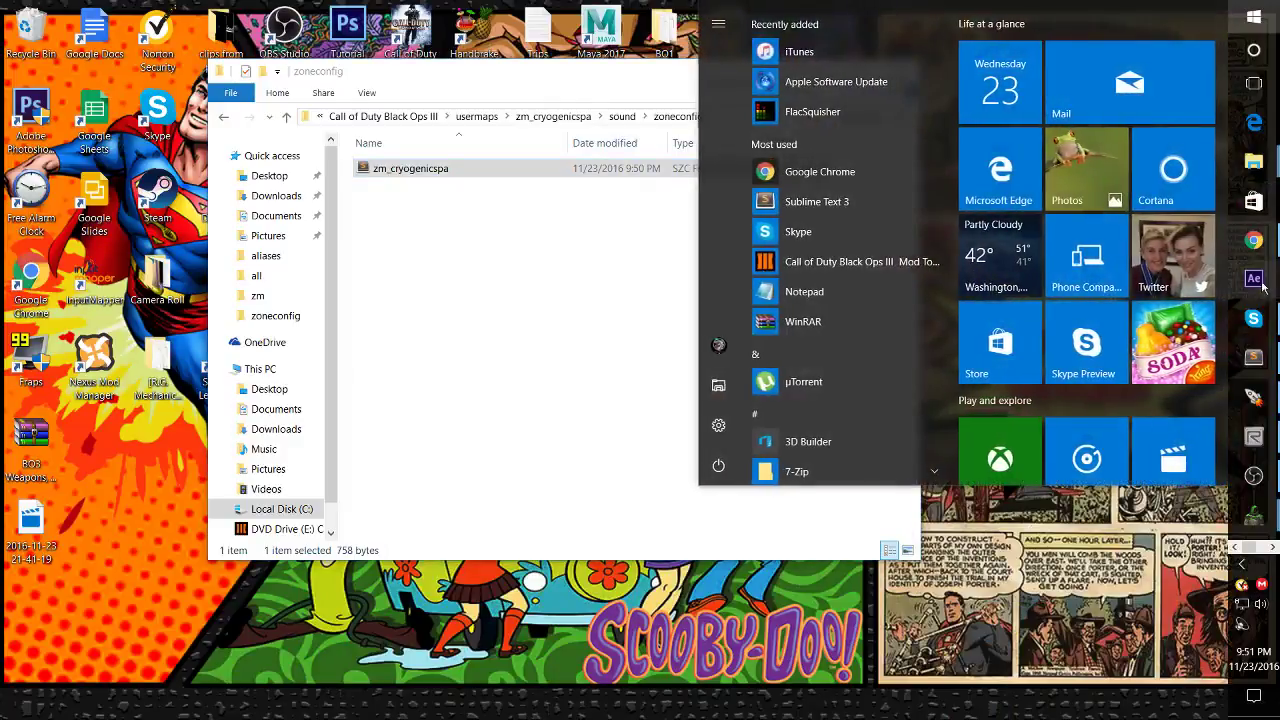
left_click(1262, 340)
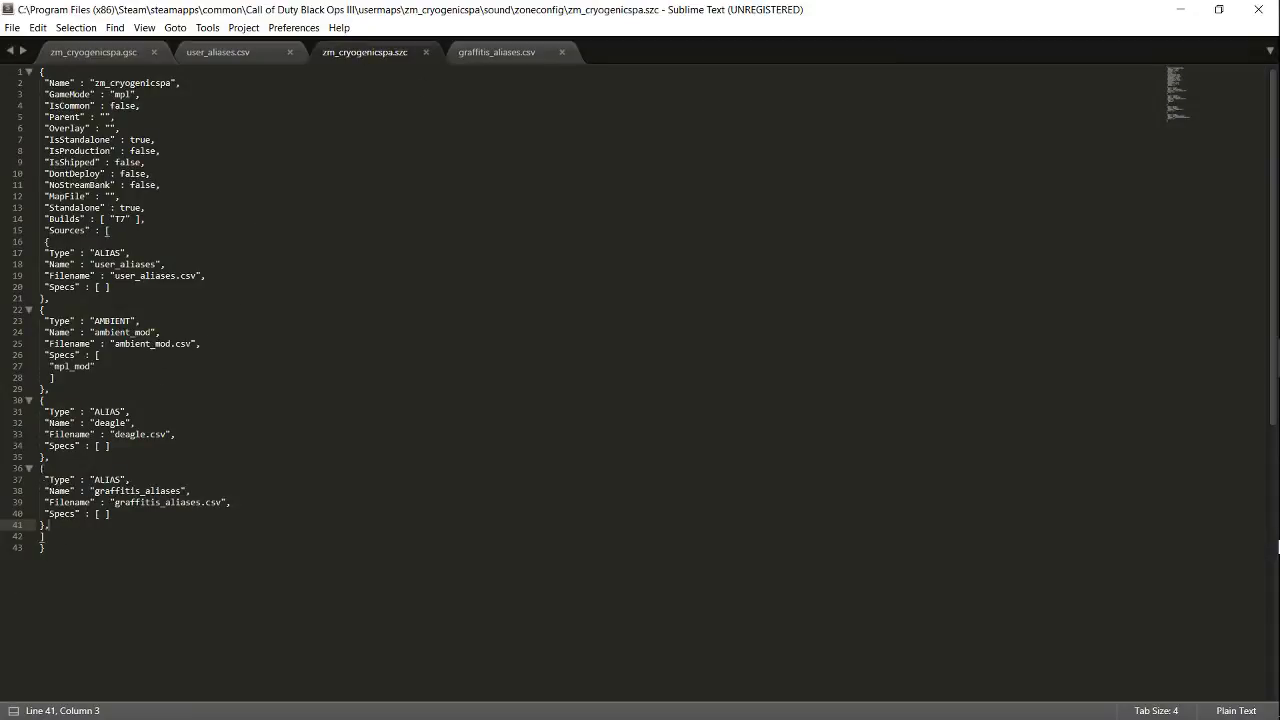
left_click_drag(40, 468, 130, 524)
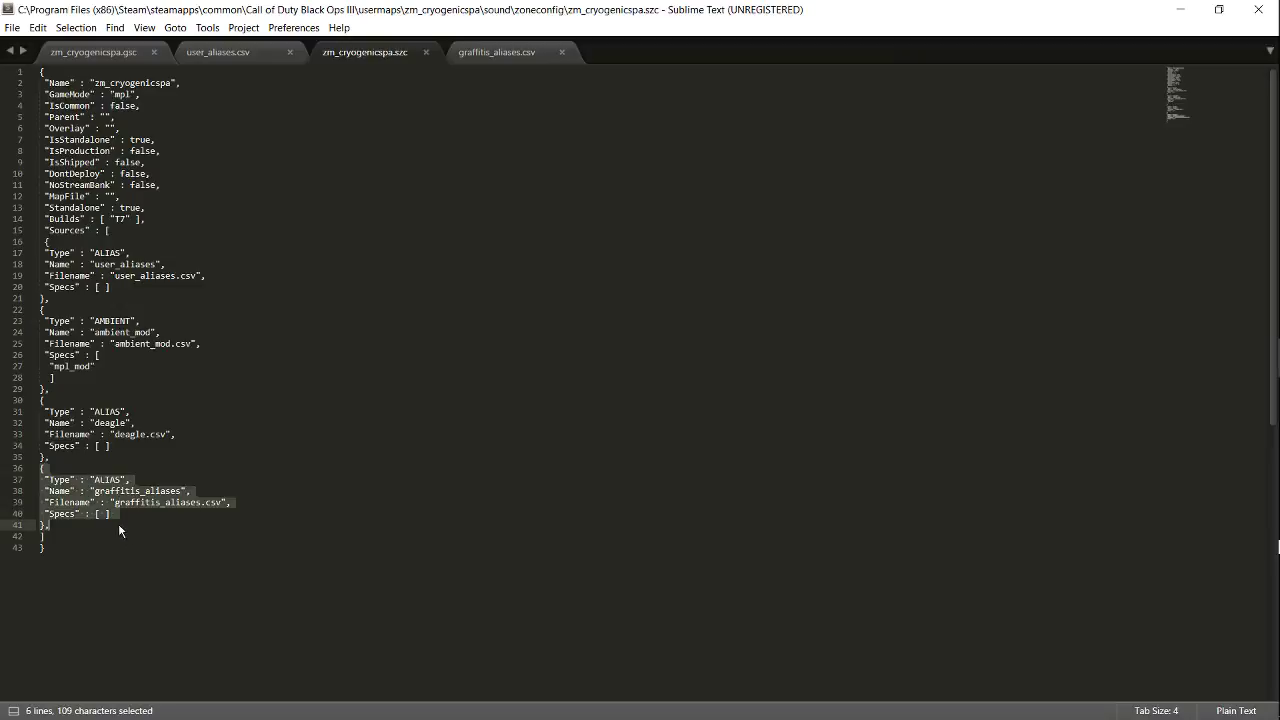
key("Delete")
key("Left")
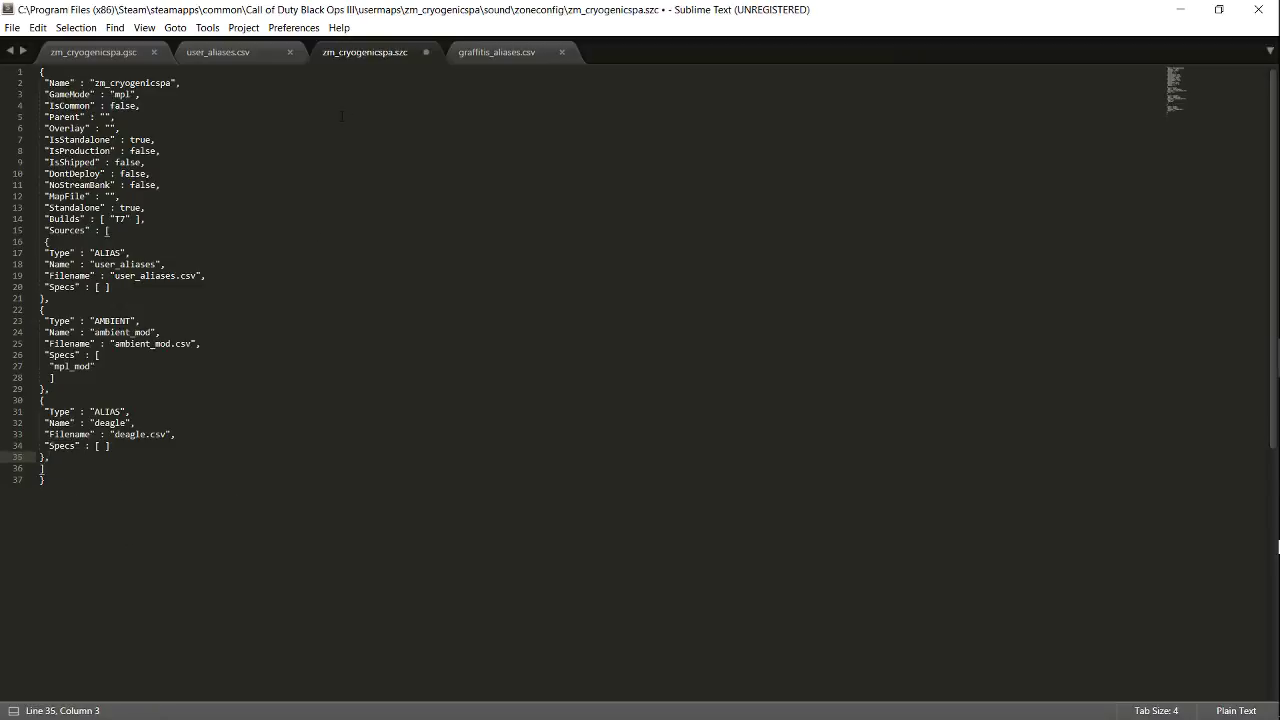
Examine the gun and craft sound aliases in user_aliases.csv, from the MX Garand entries to the Ray Gun Mark 3 entries.
left_click(220, 52)
scroll(1278, 545, "down", 18)
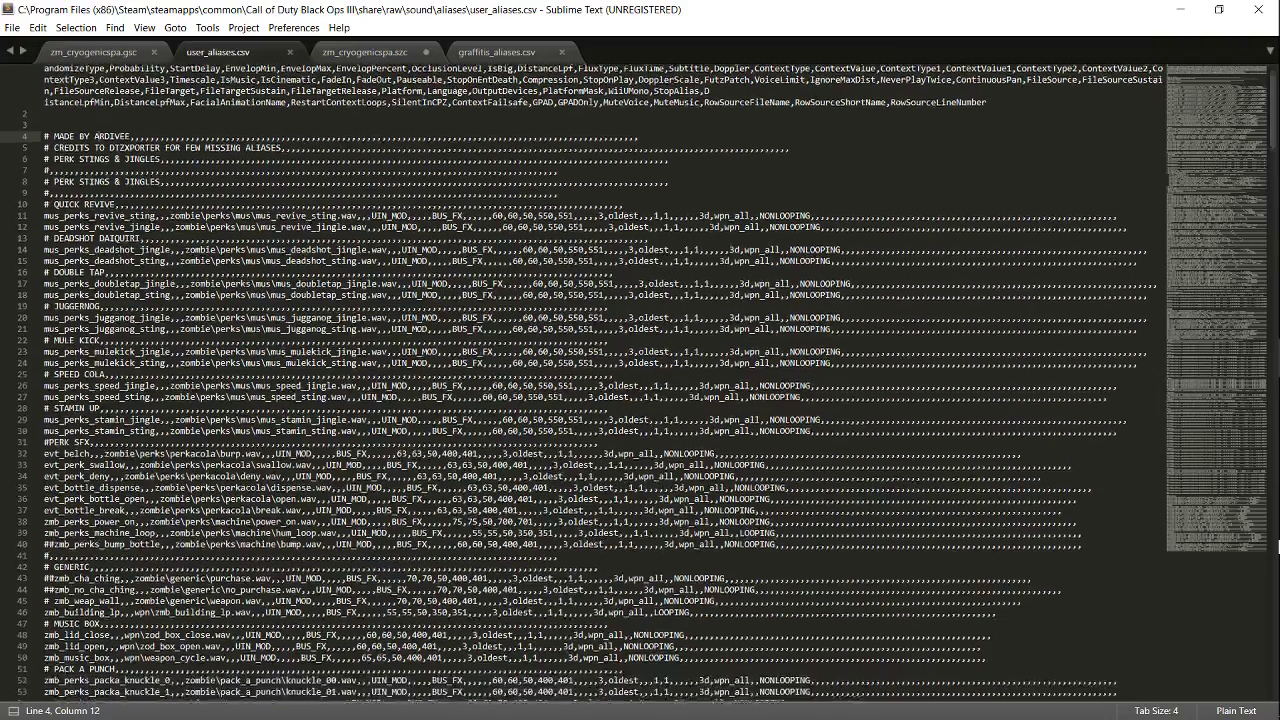
scroll(1278, 545, "down", 20)
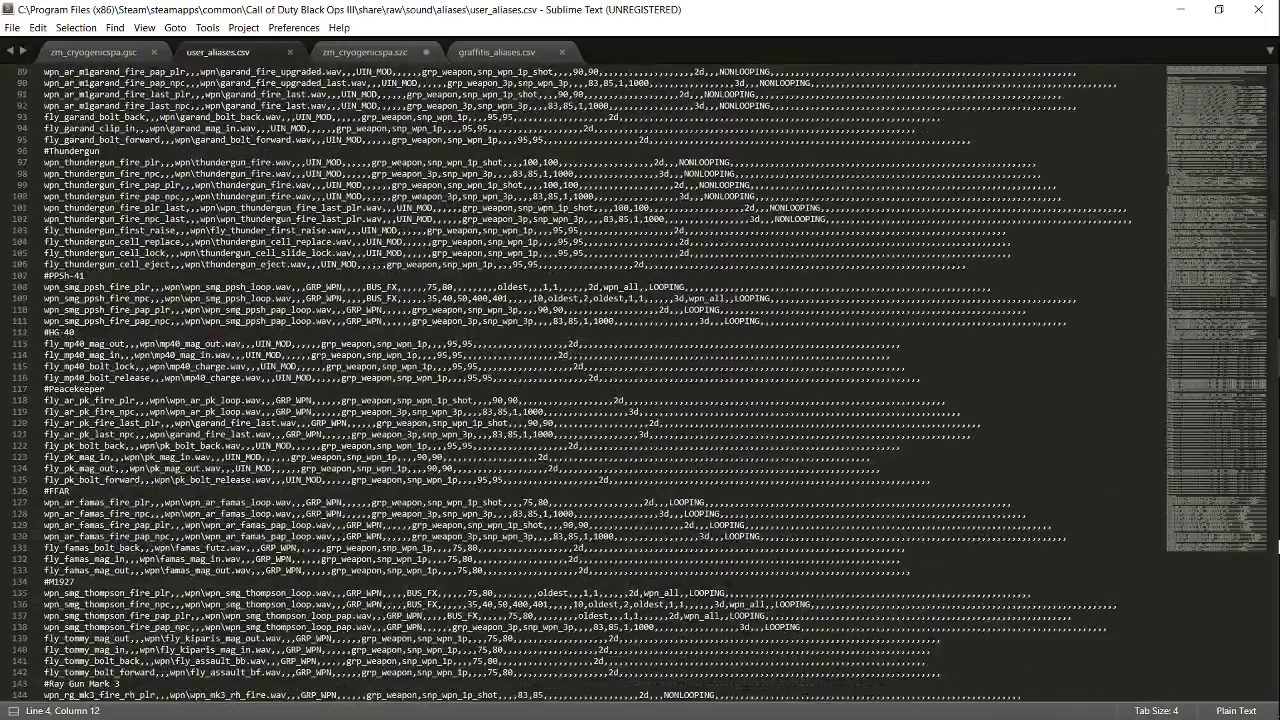
scroll(1278, 545, "up", 20)
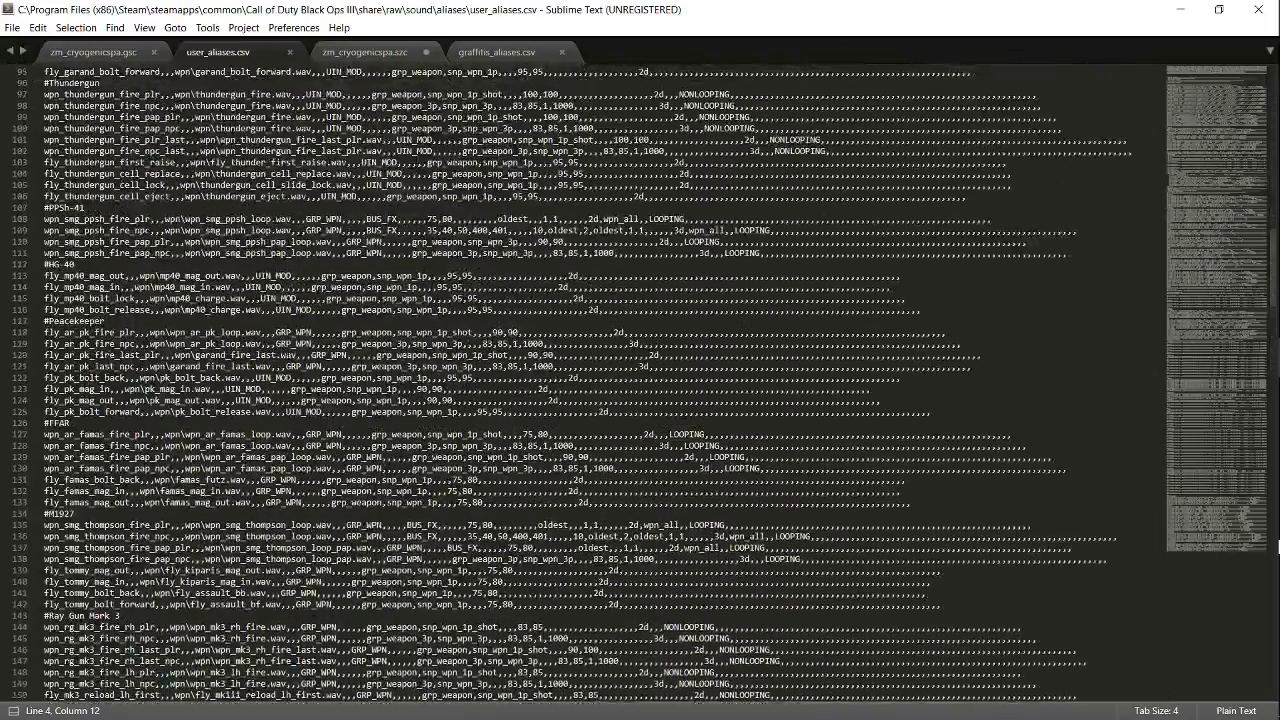
scroll(1278, 545, "down", 10)
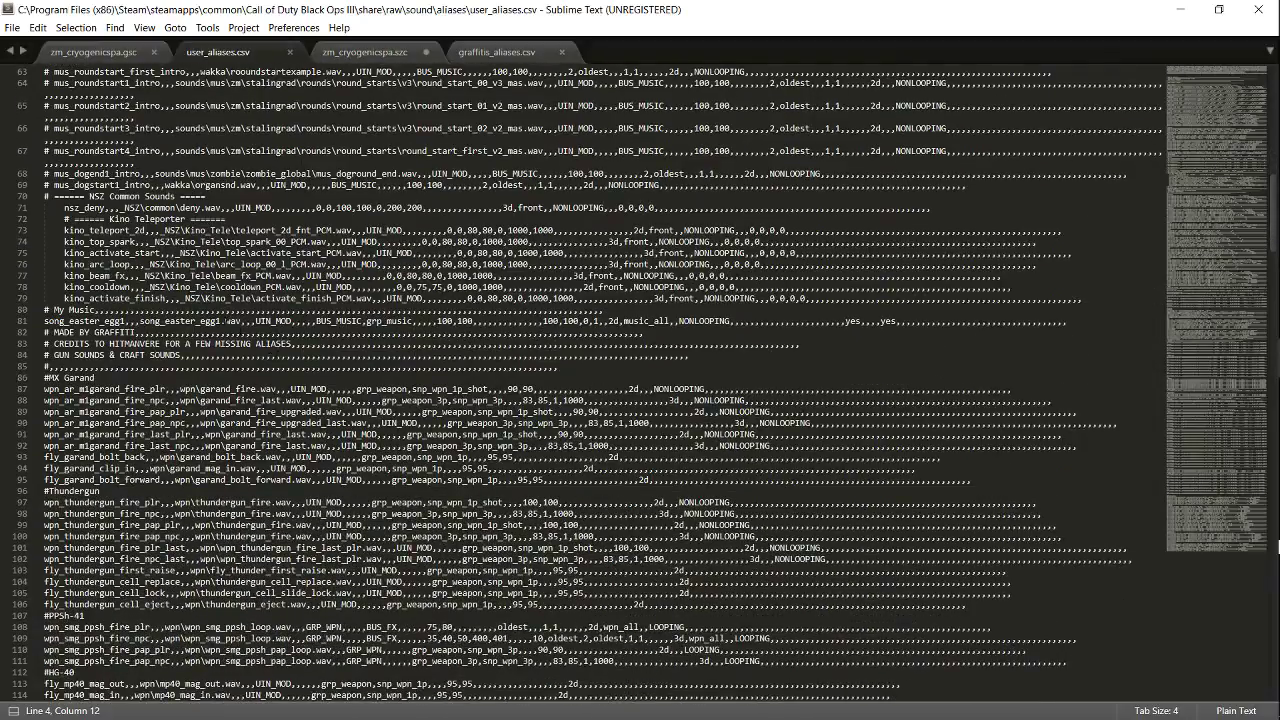
scroll(87, 288, "down", 4)
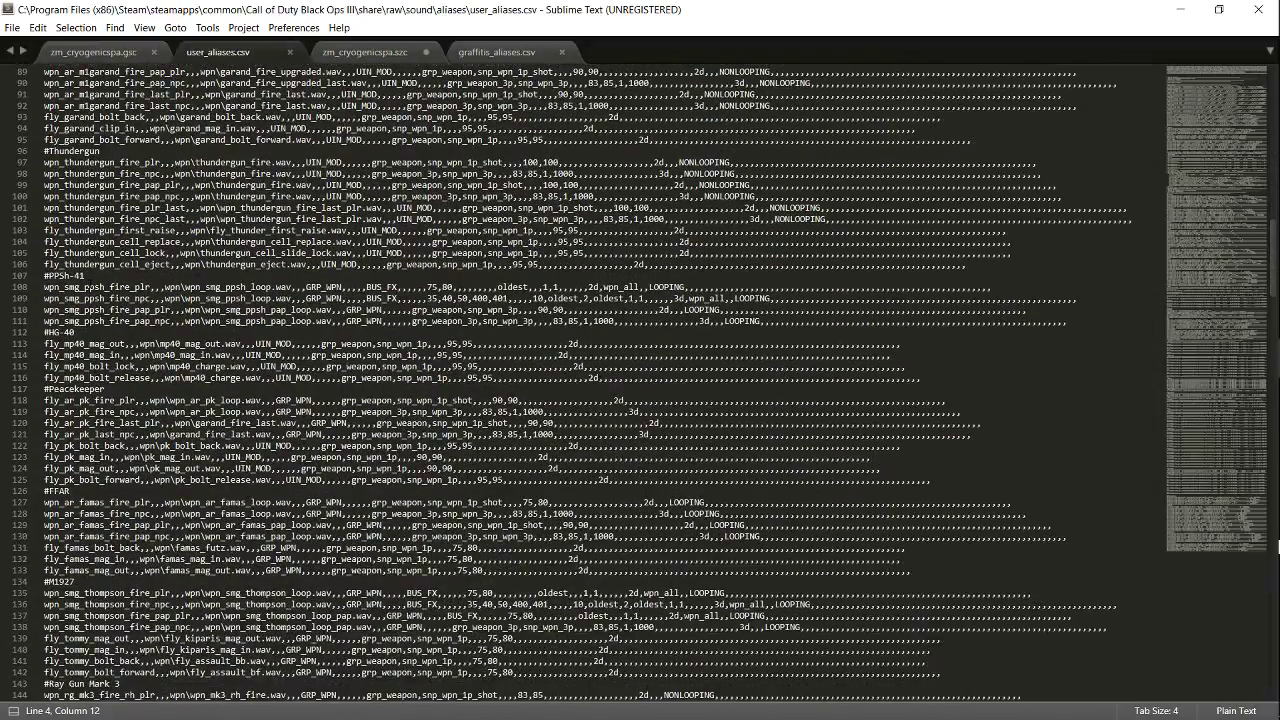